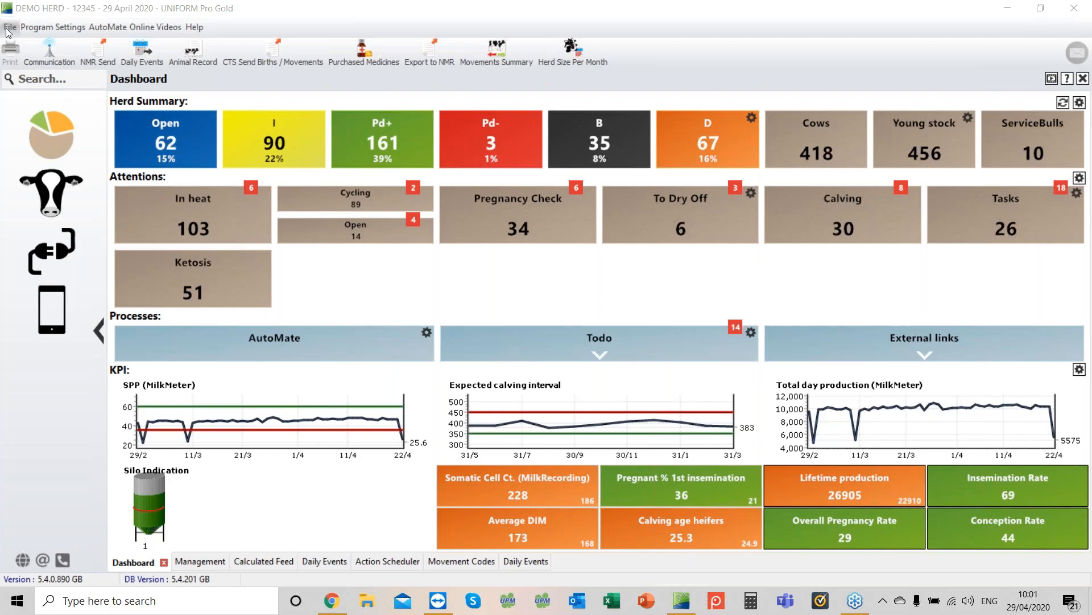
Step: Back up the database to the hard disk destination C:\Users\User\Desktop
click(8, 29)
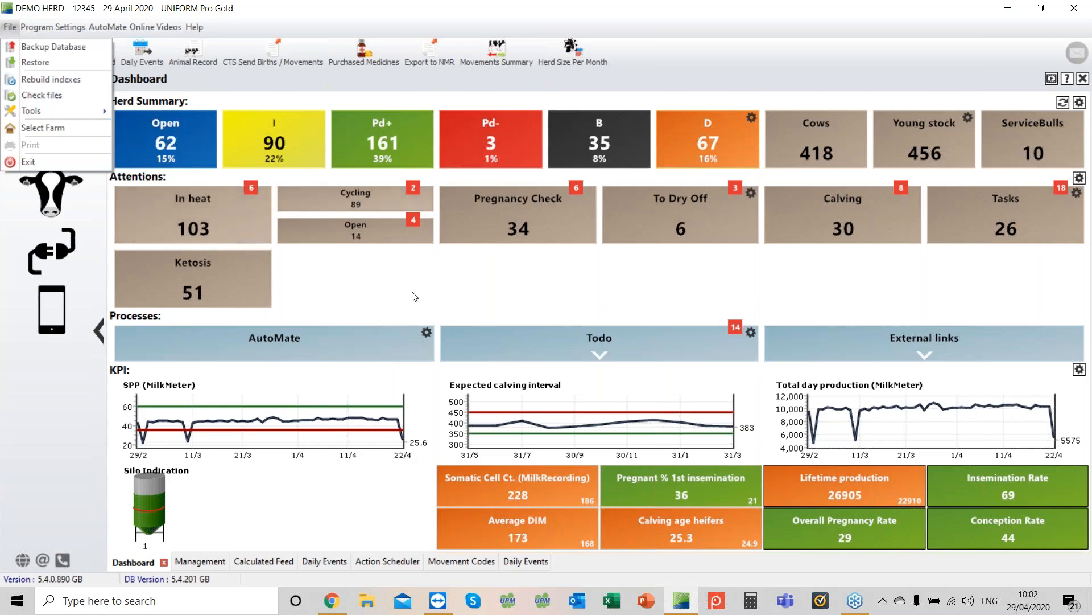
click(7, 30)
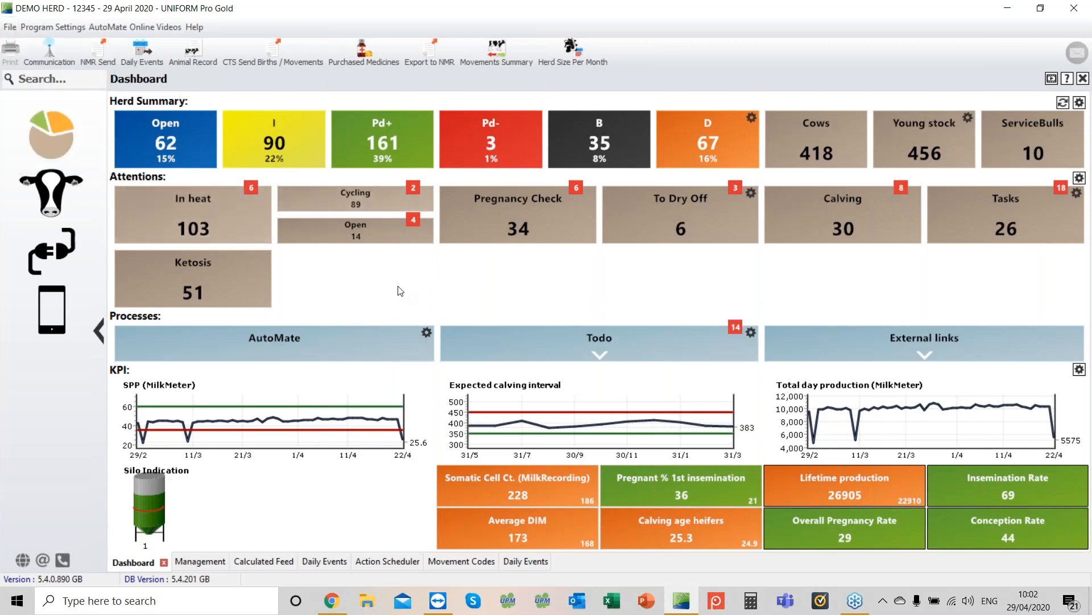
click(8, 29)
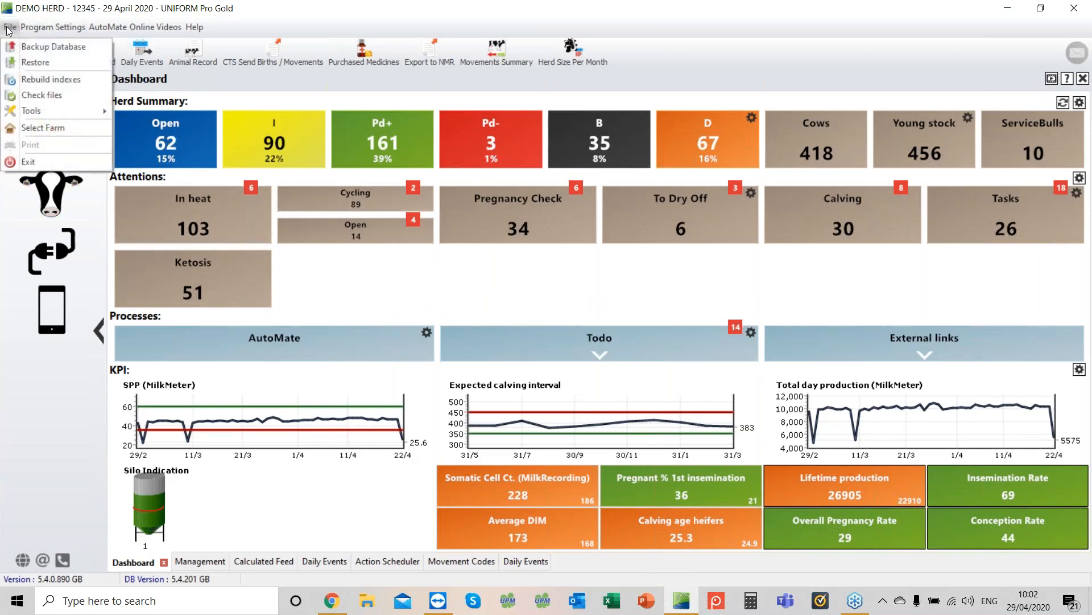
click(25, 51)
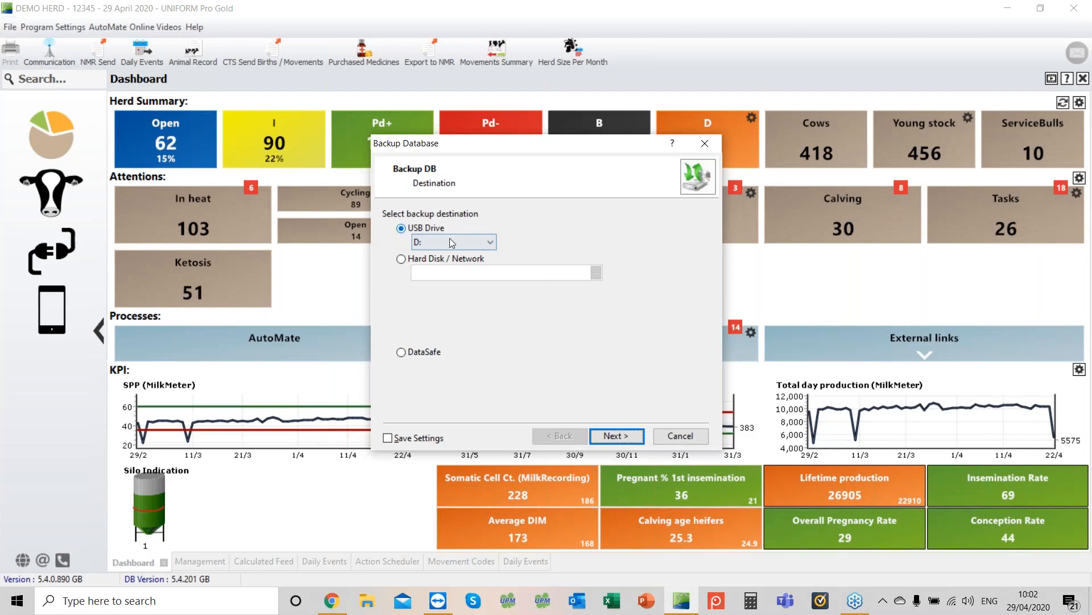
click(401, 259)
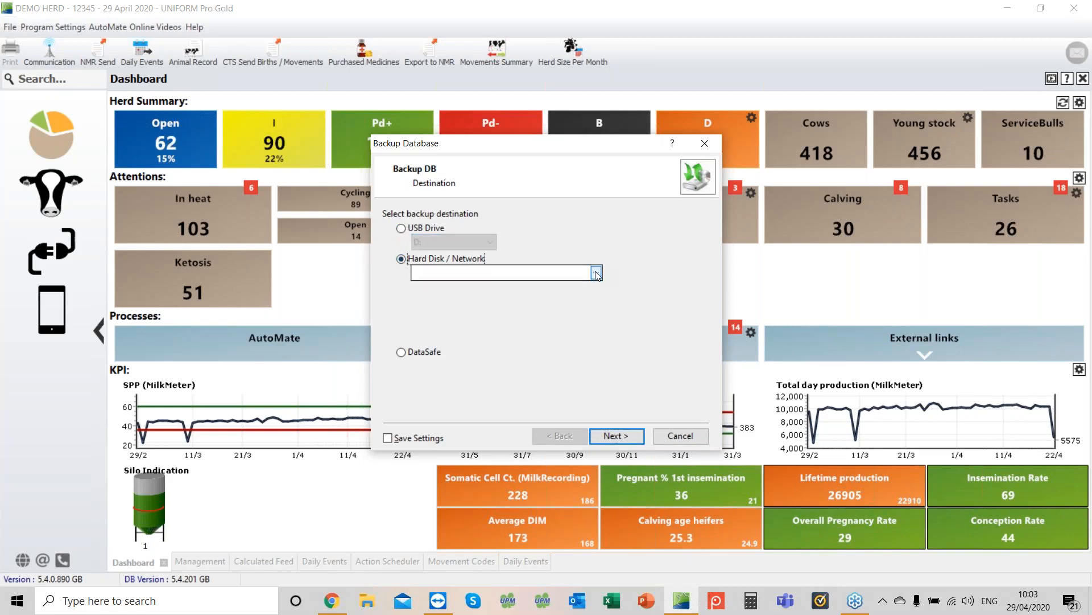
click(596, 273)
click(480, 261)
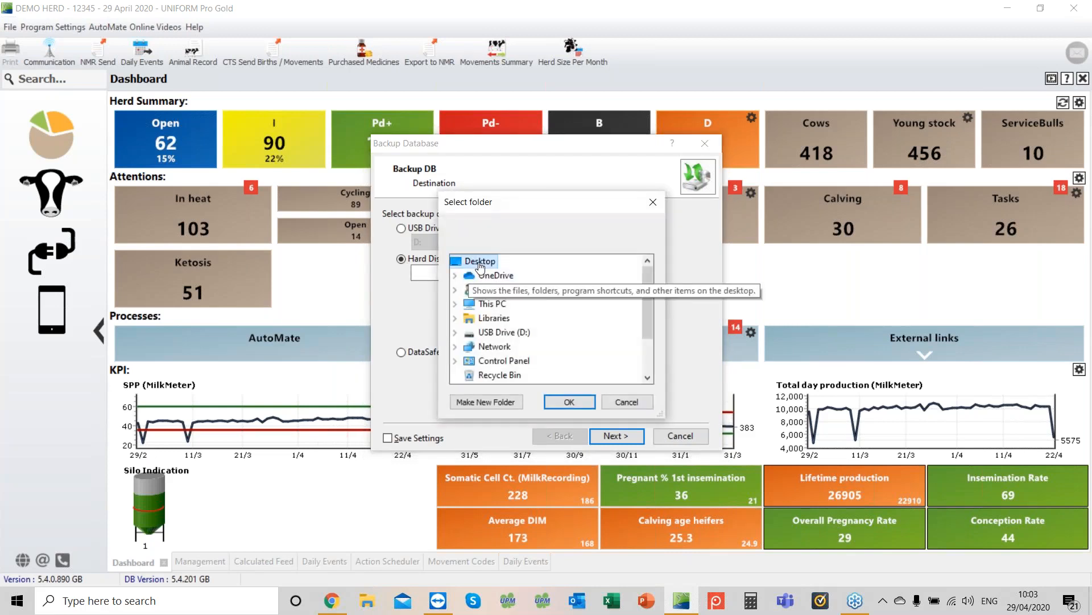
click(571, 402)
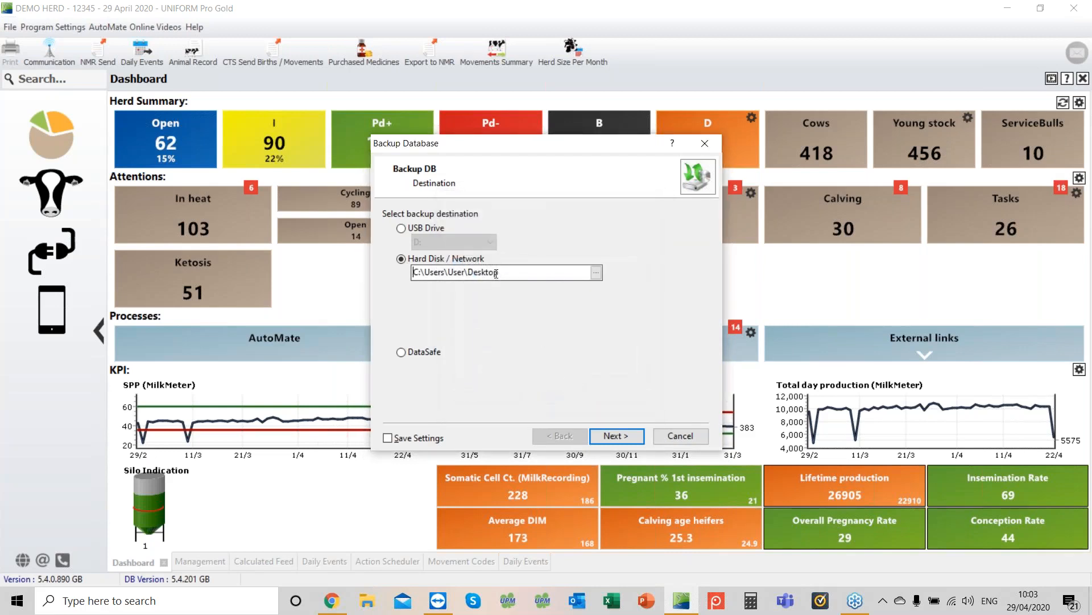
click(617, 436)
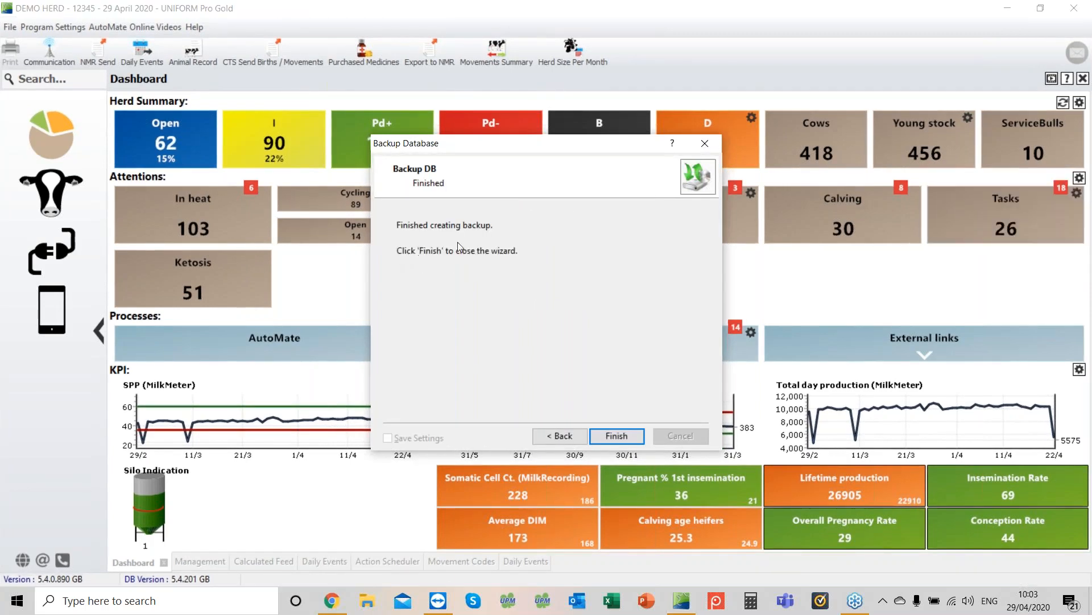
click(620, 435)
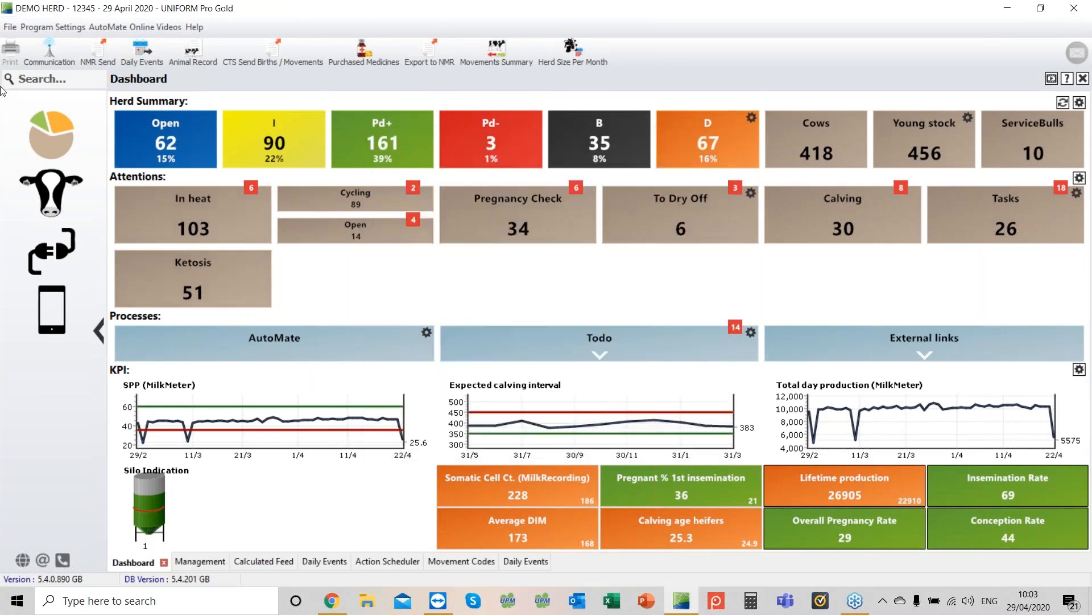
Step: Open Daily Events from the Management Daily Tasks section
click(10, 27)
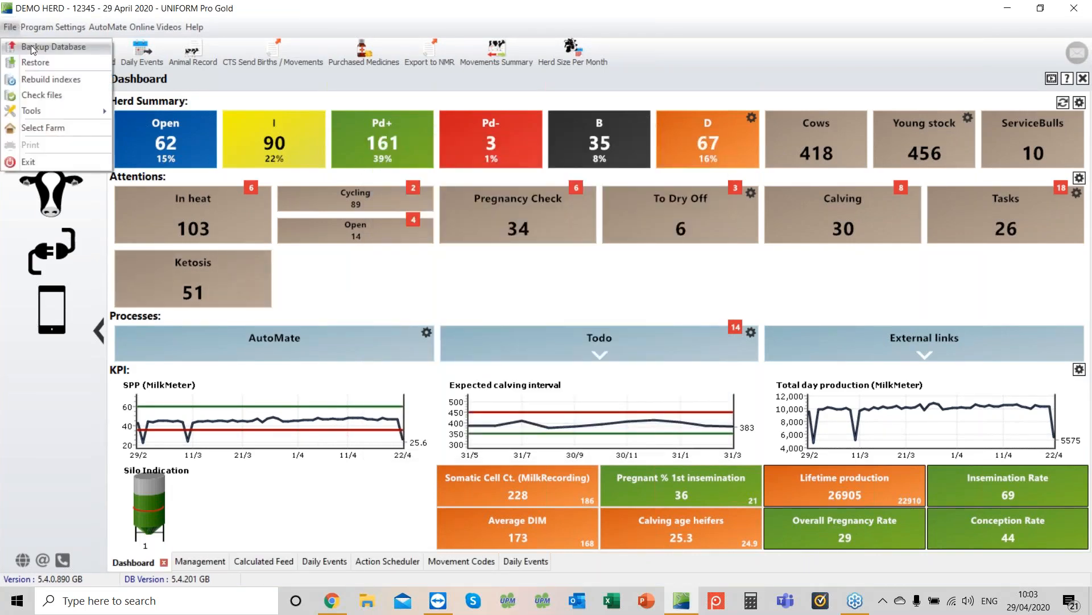
click(493, 281)
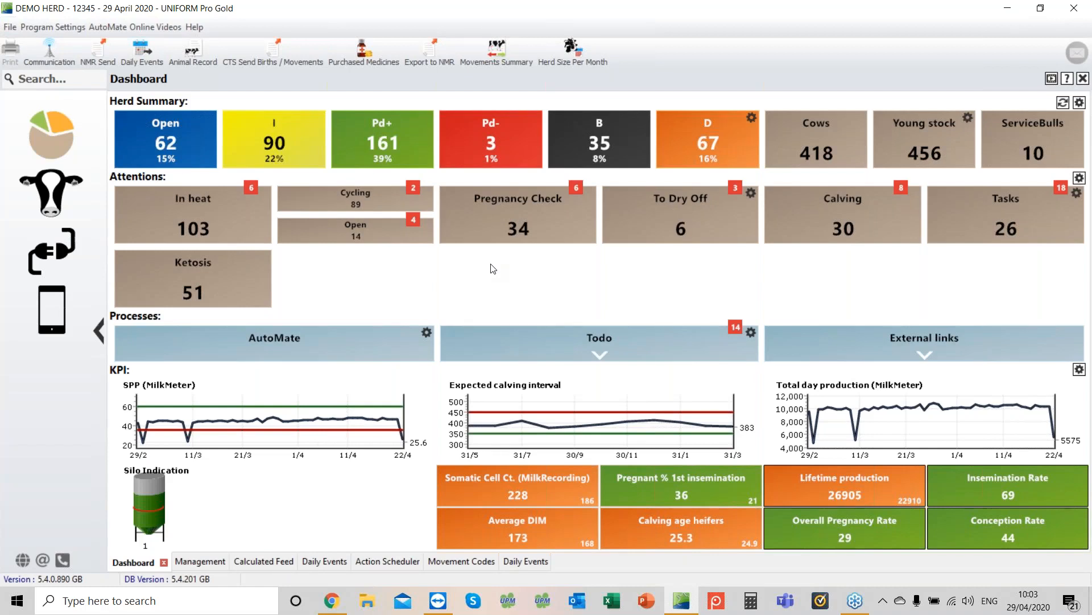
click(50, 198)
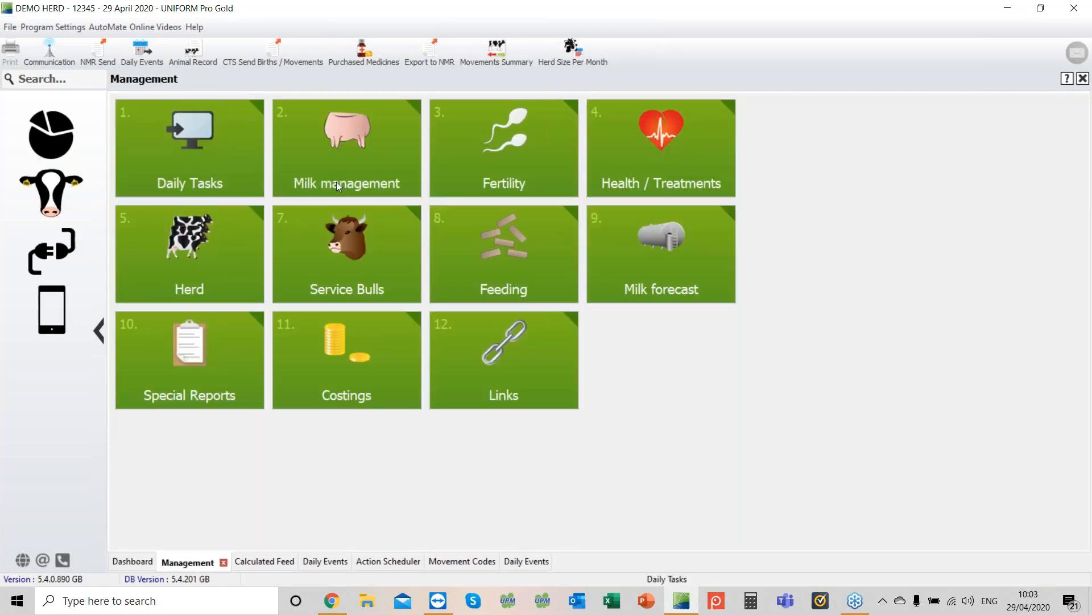
click(173, 152)
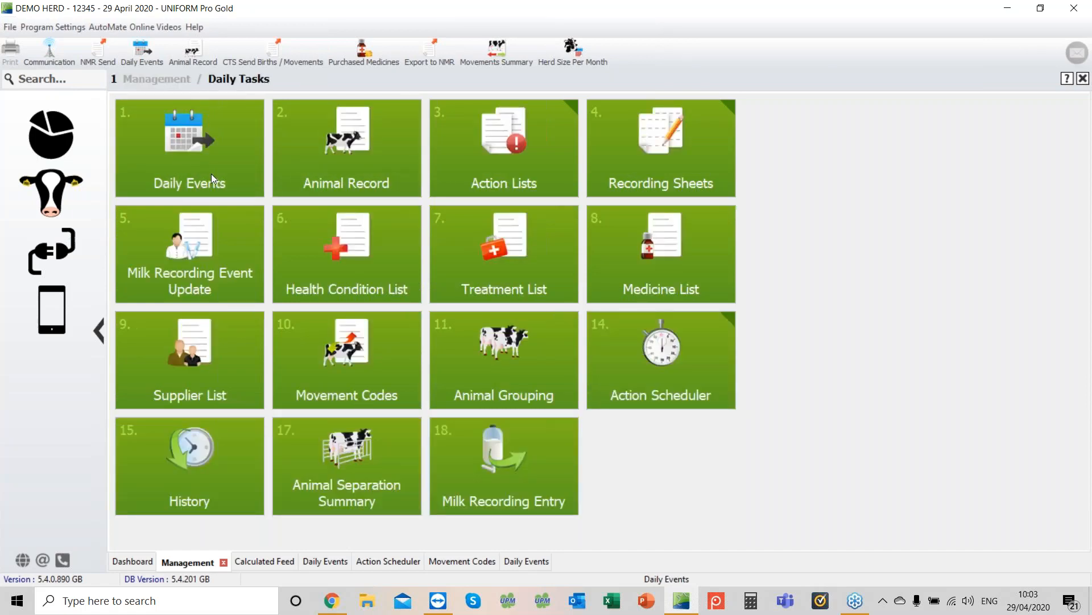
click(210, 168)
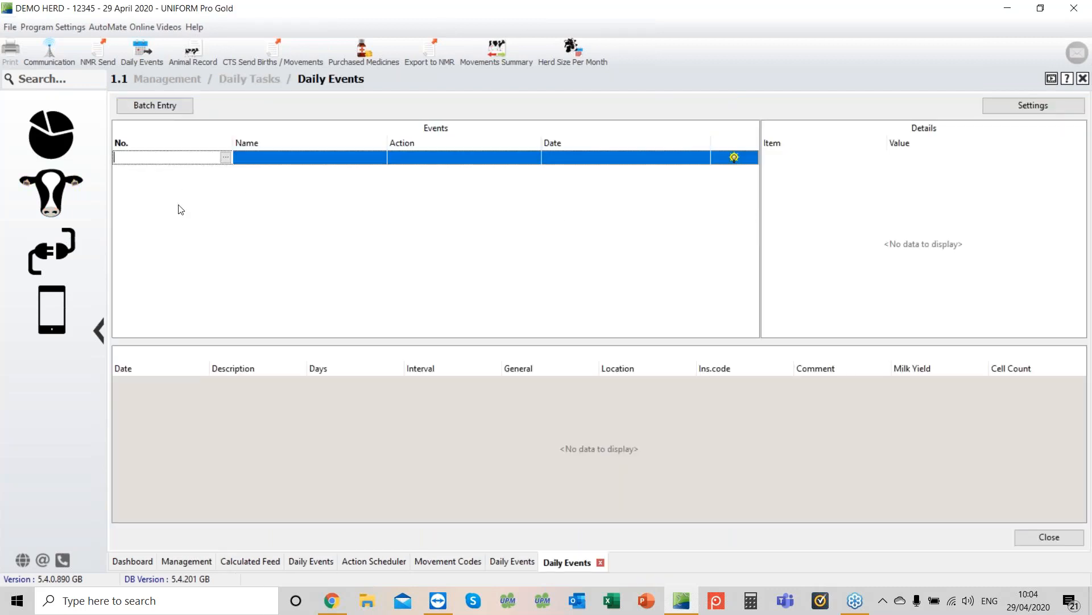
Step: Review the Cow Calendar settings' Heat, Serving and Pregnancy tabs, closing without saving
click(1019, 107)
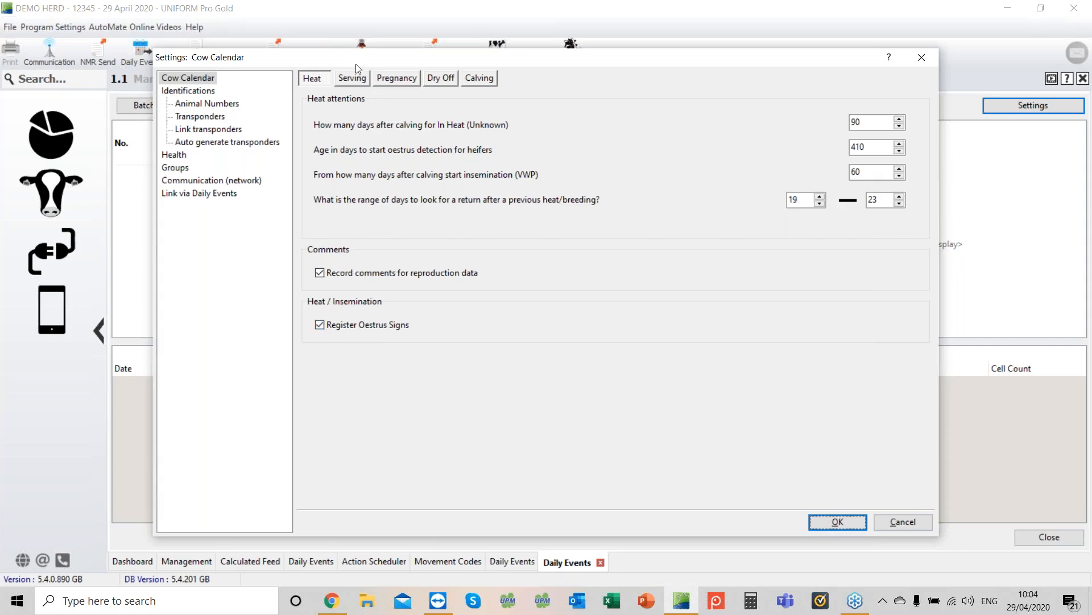
click(353, 79)
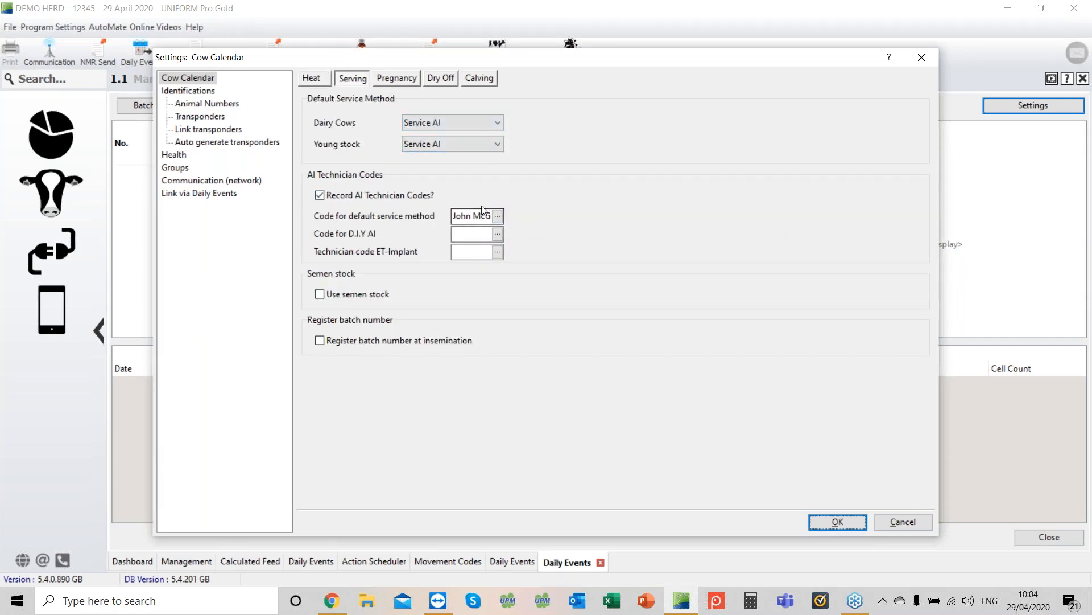
click(408, 83)
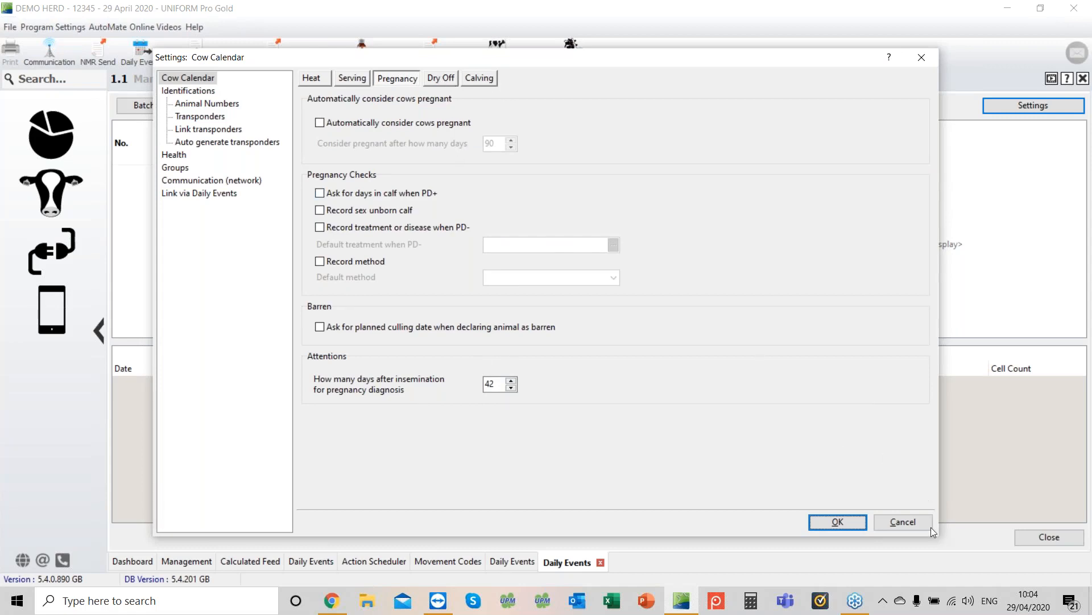
click(905, 522)
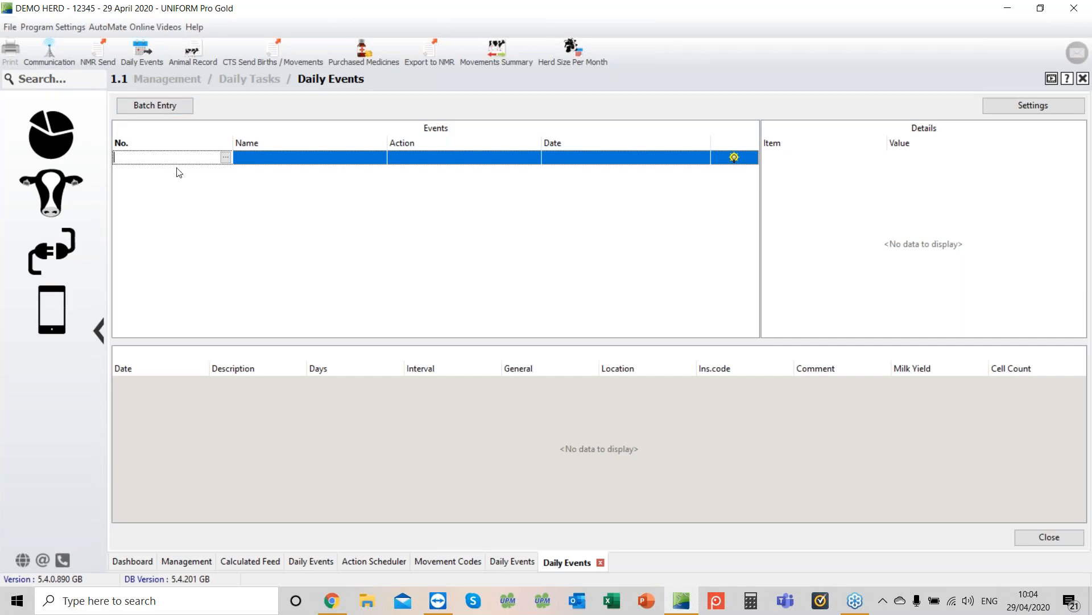
Step: Record an In-Heat event for cow 1074 dated 25/04/2020 with reason Mounting
text(1074)
key(Return)
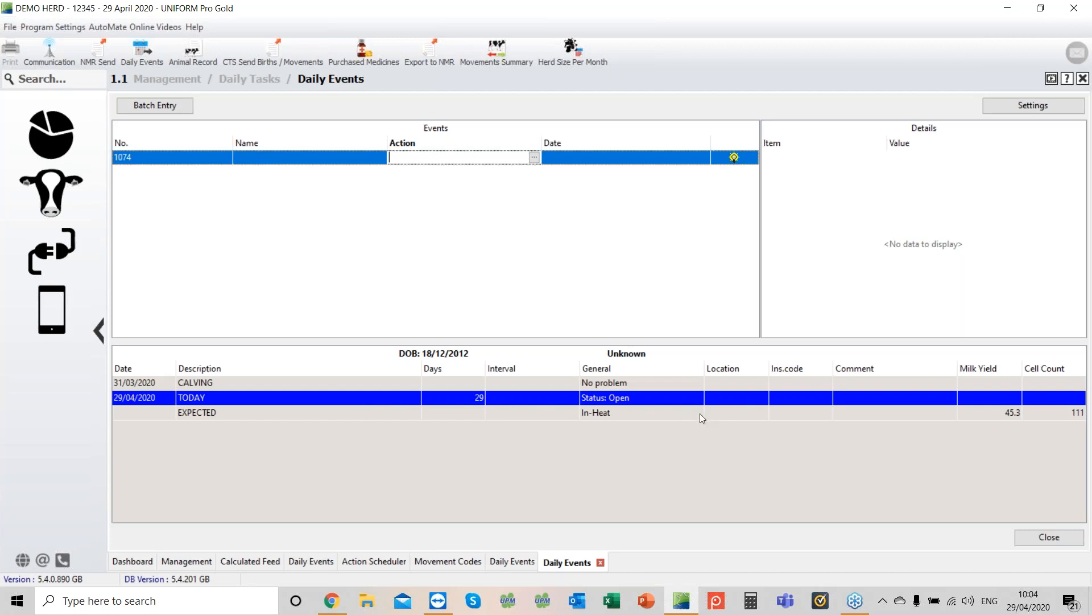
key(Return)
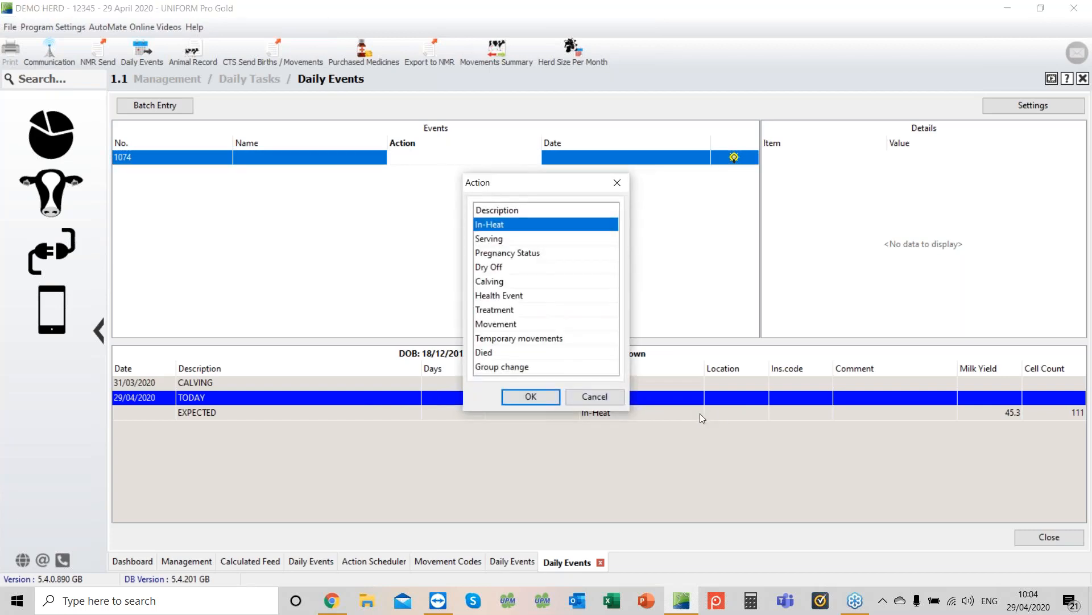
key(Return)
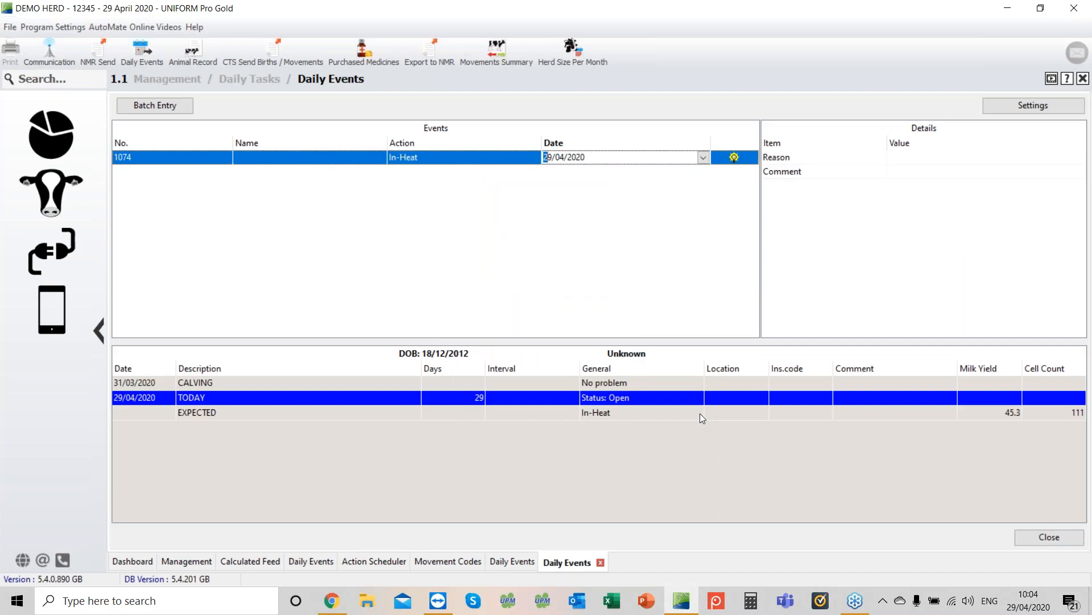
key(minus)
key(Return)
key(Return)
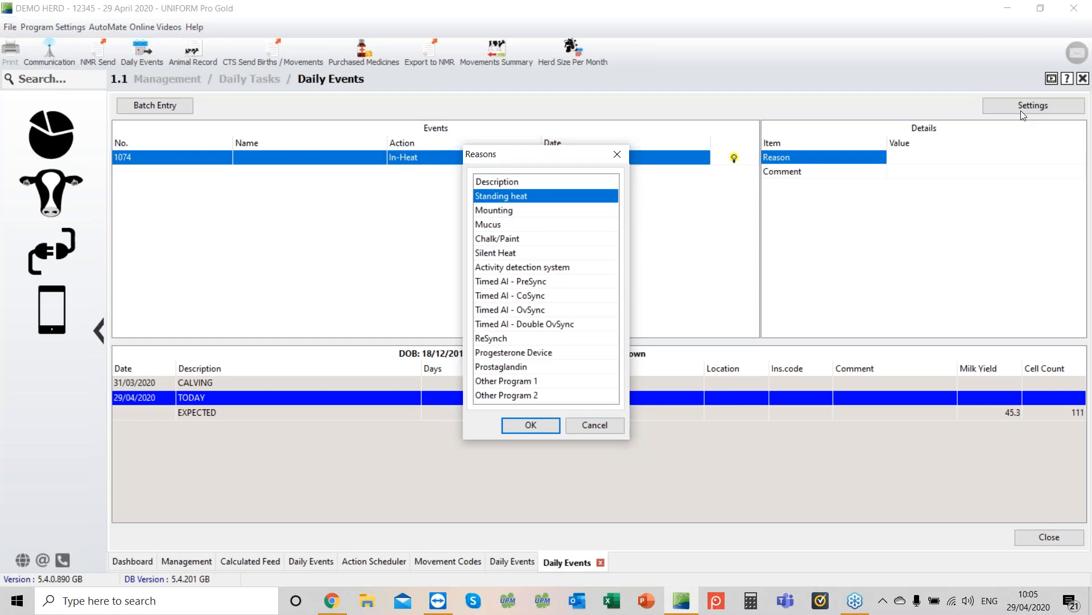
key(Down)
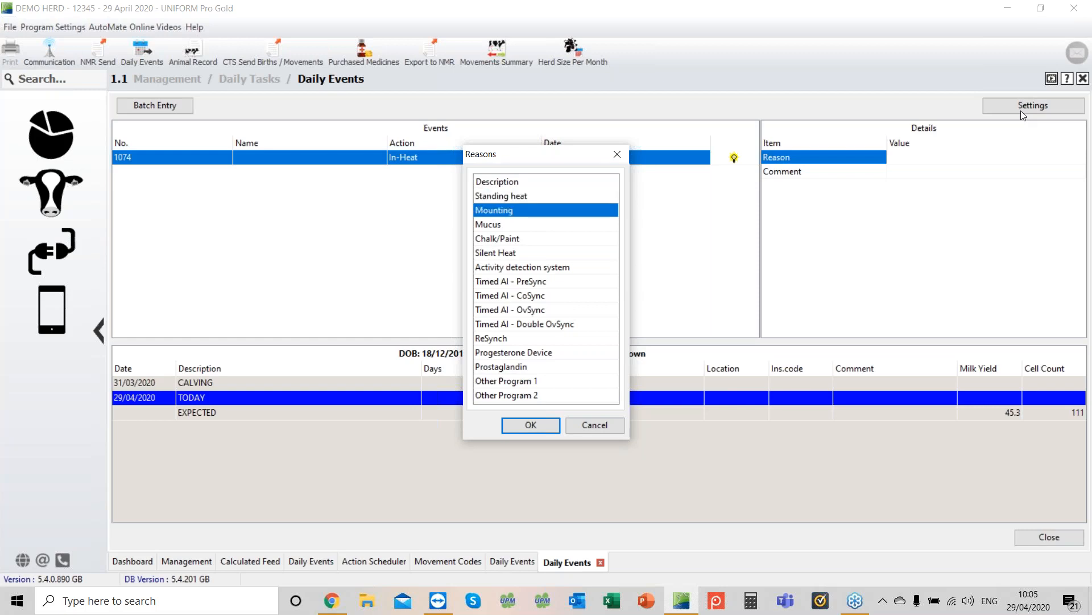
key(Return)
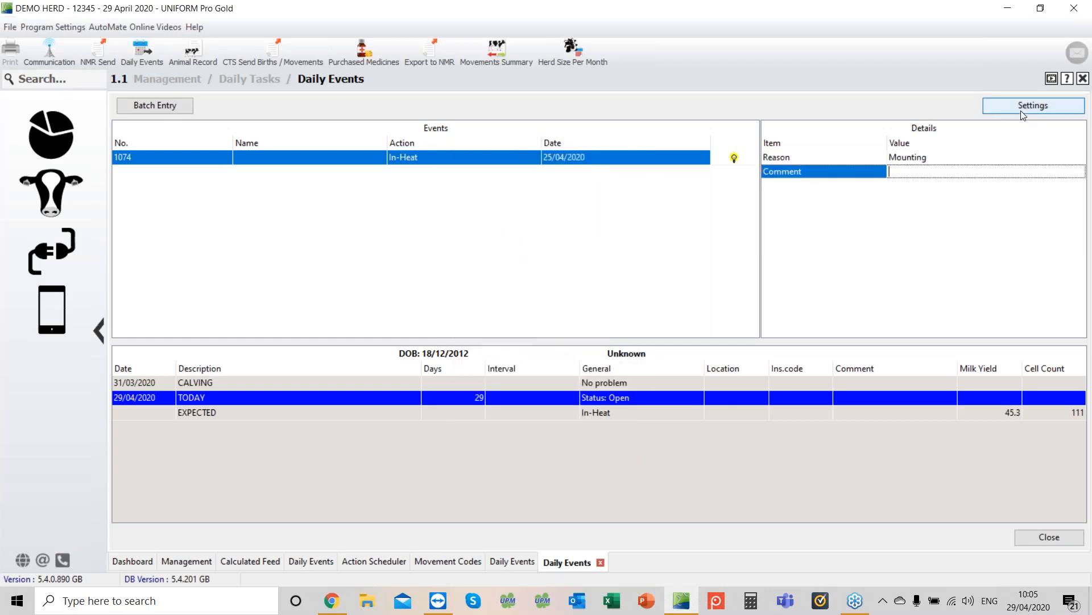
Step: Add the comment "strong heat" to cow 1074's heat event and save it
text(s)
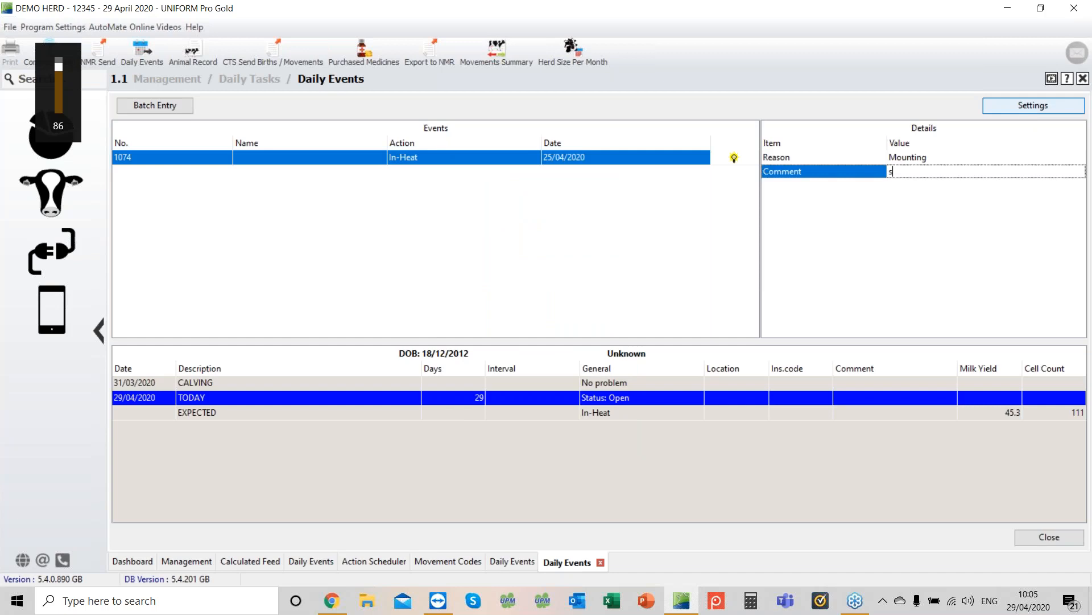
text(trong )
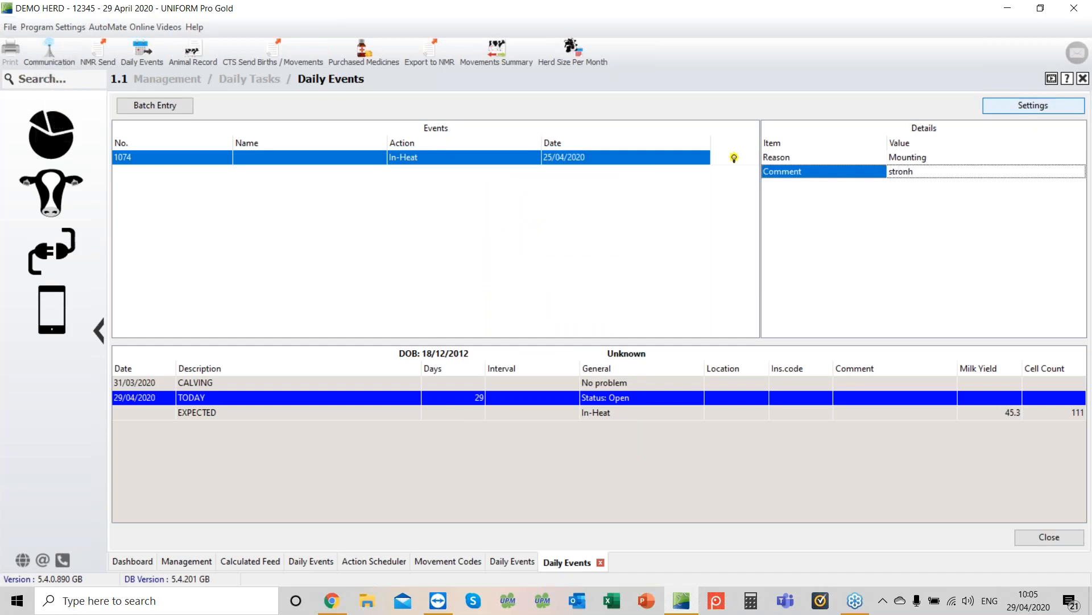
text(h)
key(BackSpace)
text(g heat)
key(Return)
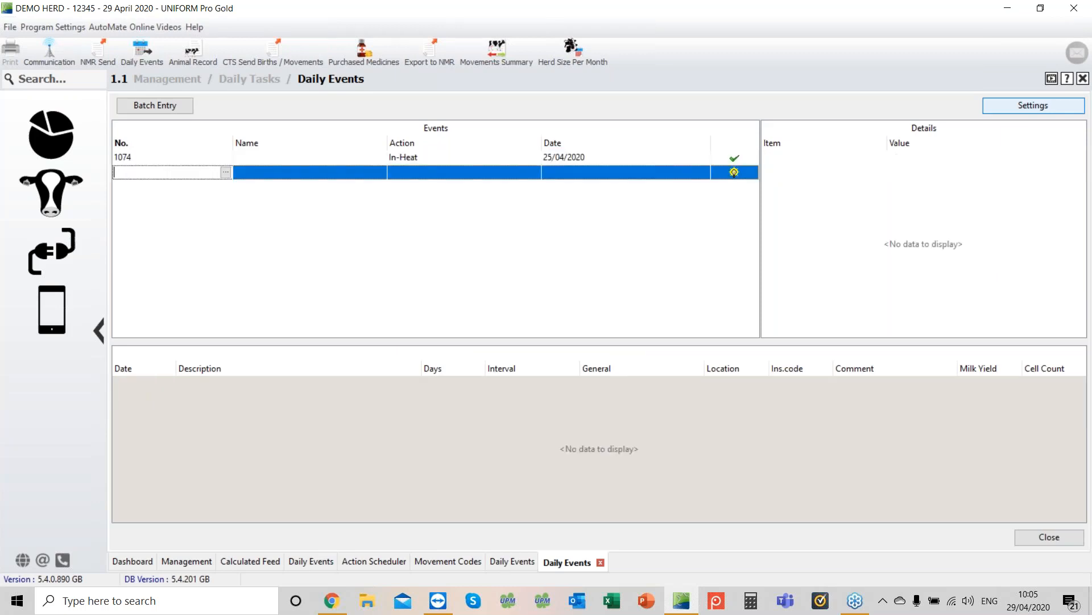
Step: Record an In-Heat event for cow 1135
mouse_move(749, 155)
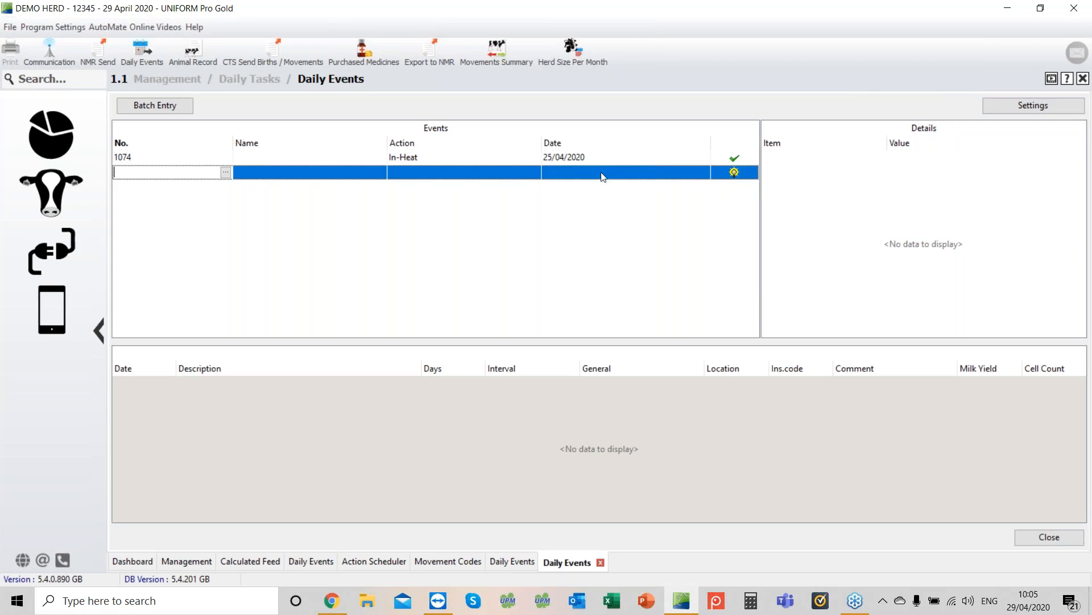
text(1135)
key(Tab)
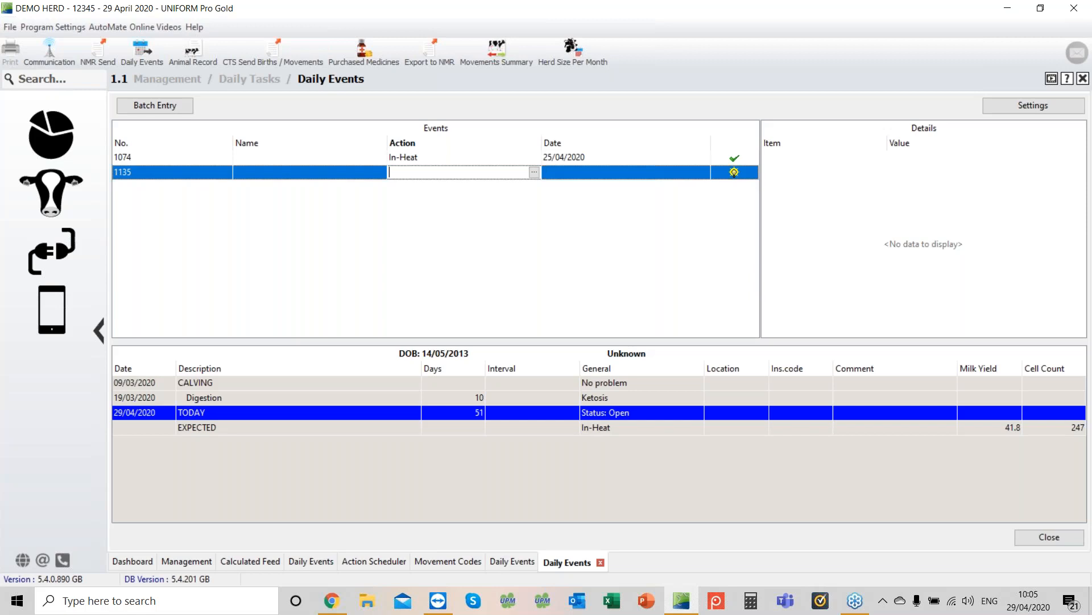
text(i)
key(Return)
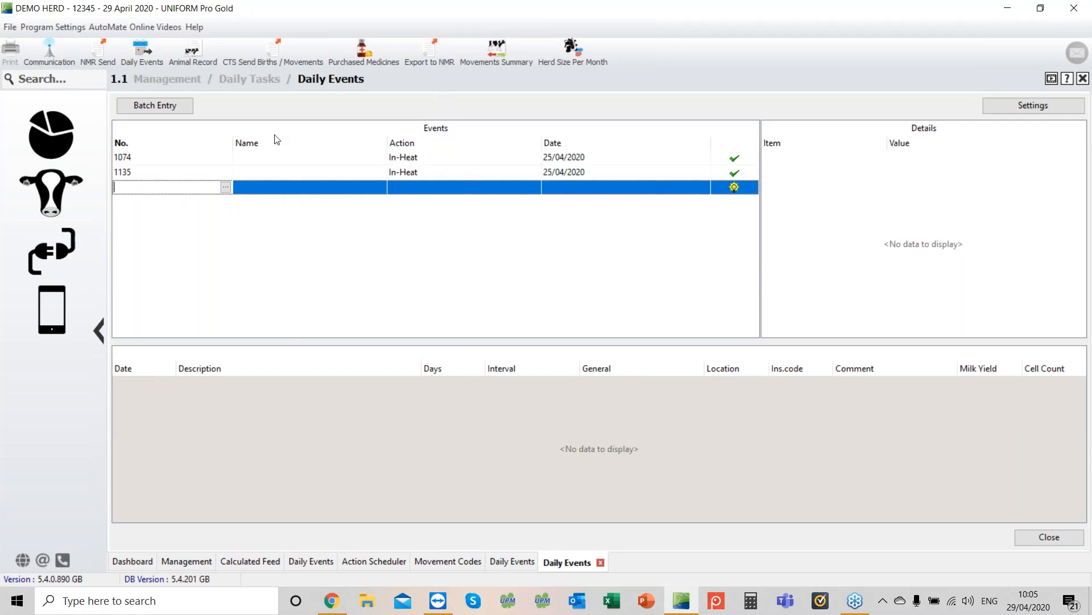
Step: Batch-record heat for animals 2475 and 2640 with the comment "Strong"
click(162, 106)
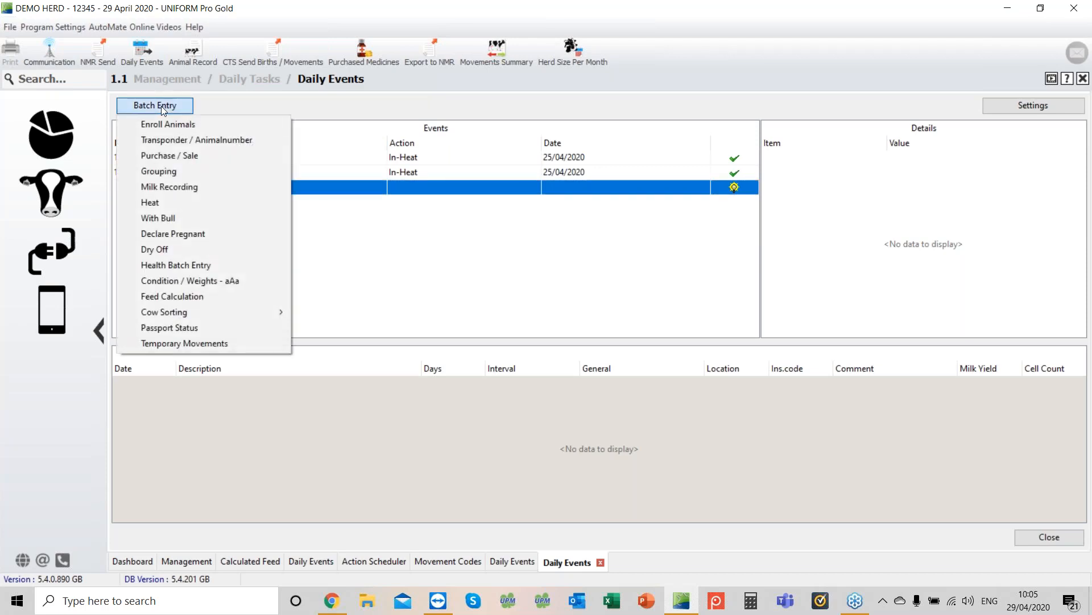
click(156, 206)
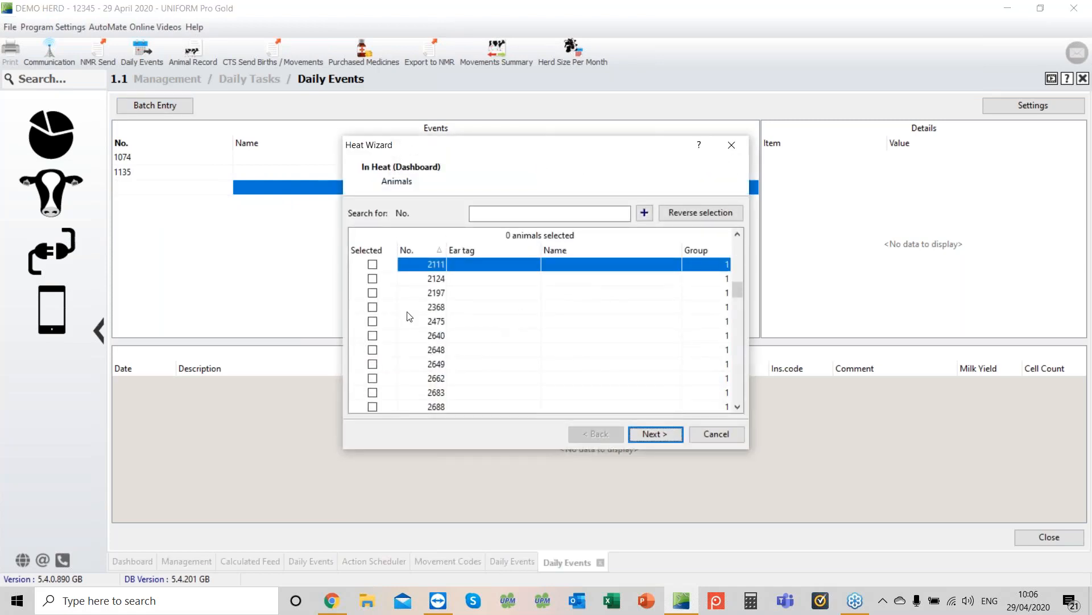
click(373, 321)
click(373, 335)
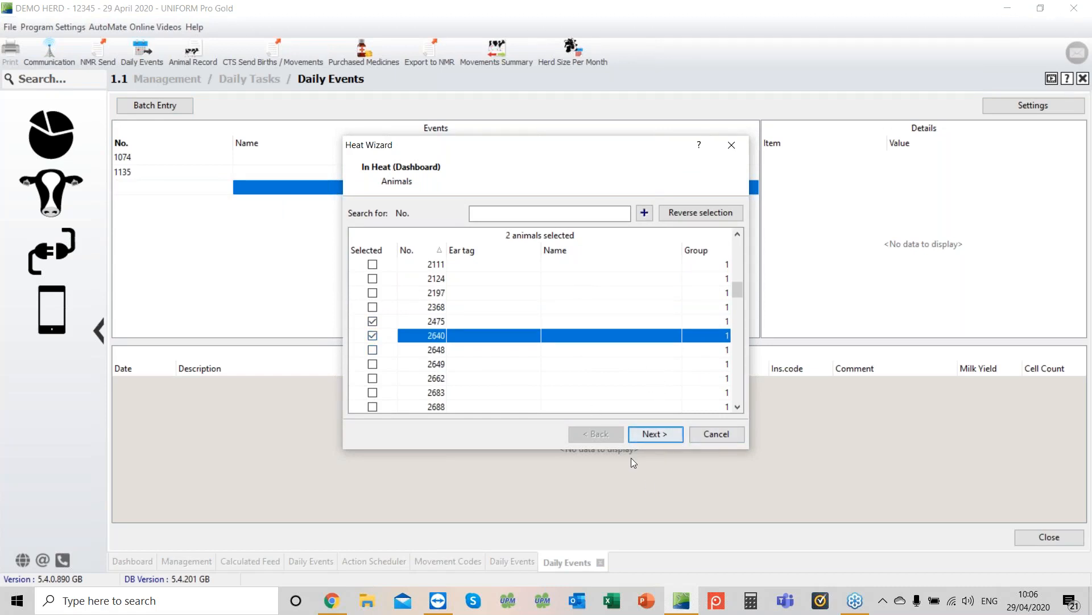
click(652, 437)
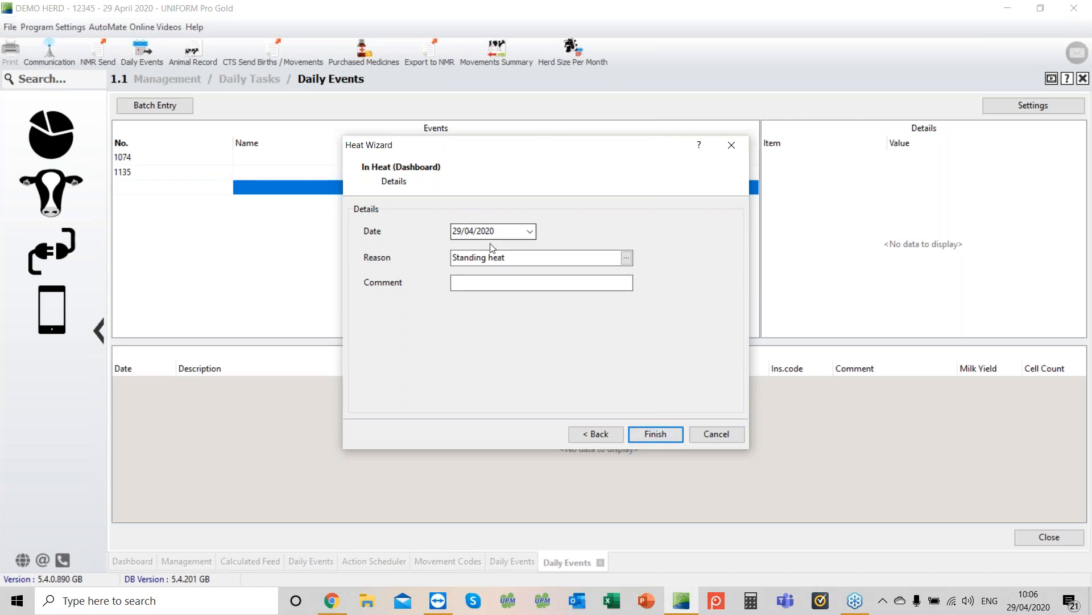
text(Strong)
click(653, 434)
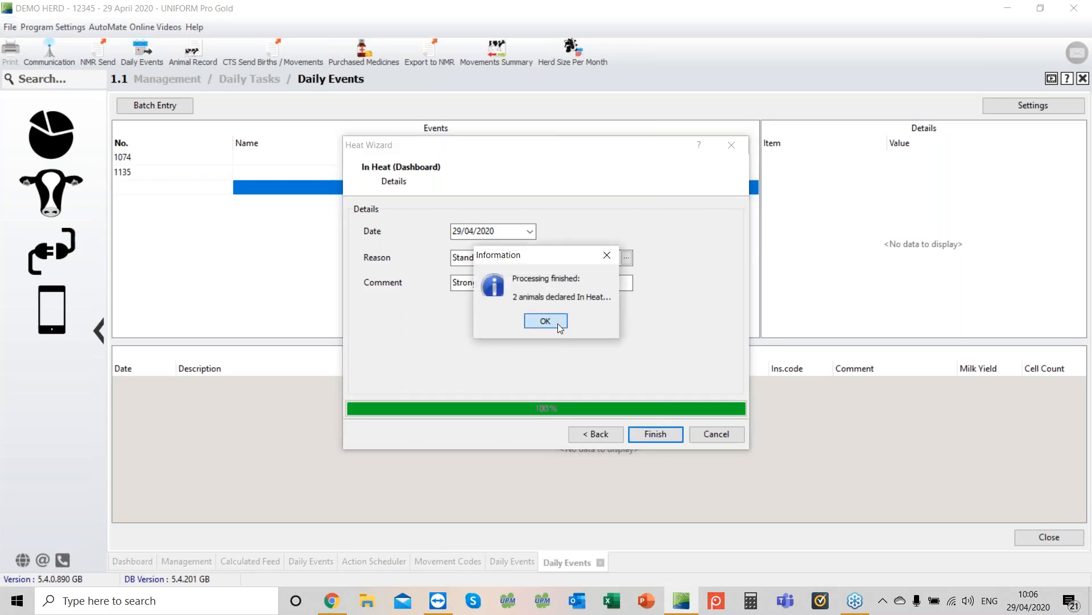
Step: Start a Serving event for cow 3185 dated 28/04/2020
click(545, 321)
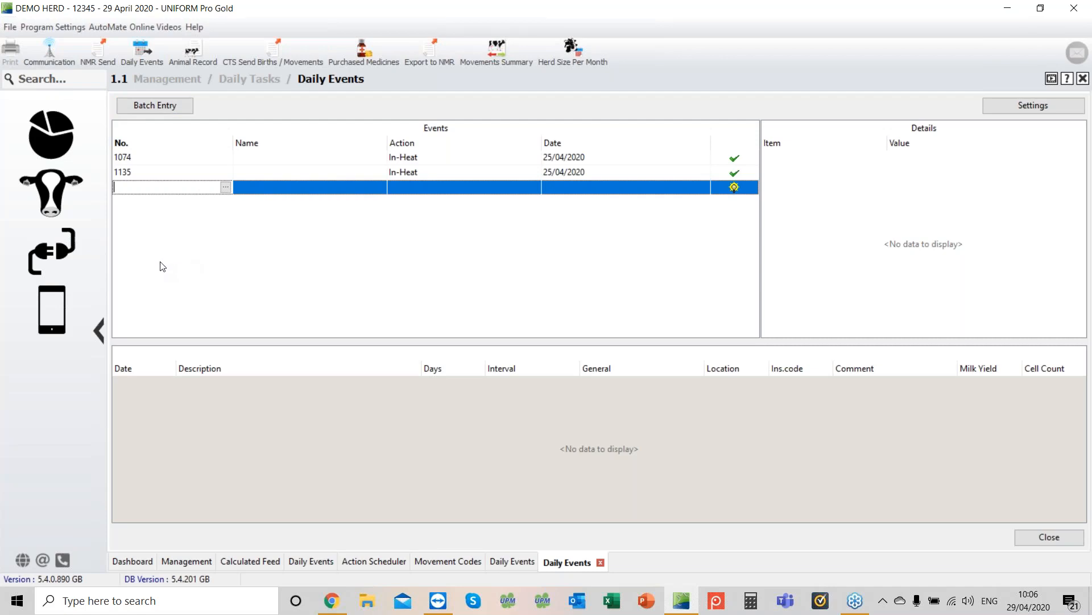
text(3185)
key(Tab)
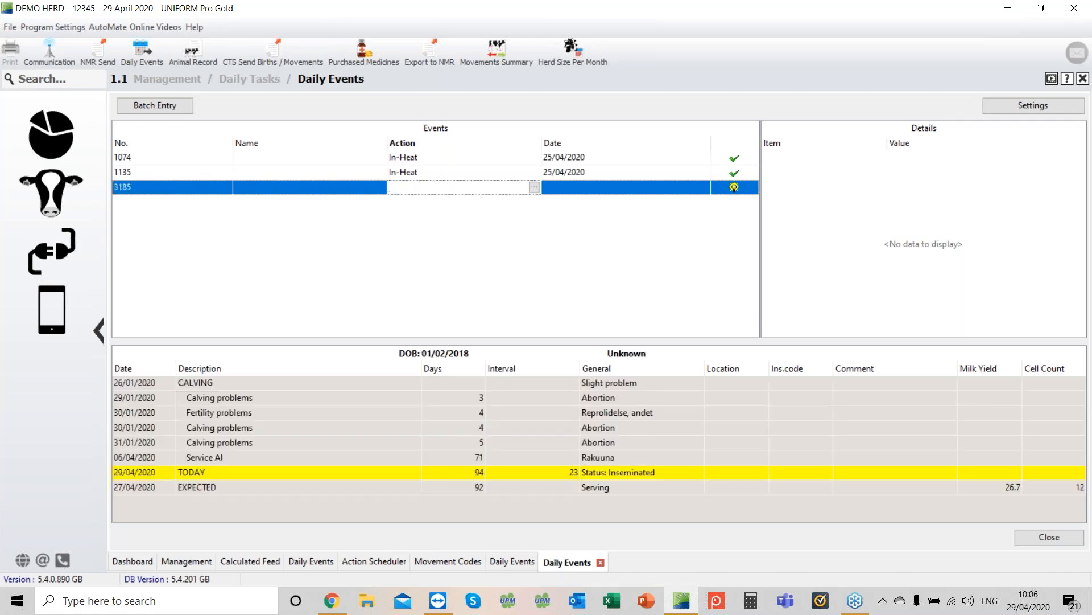
key(s)
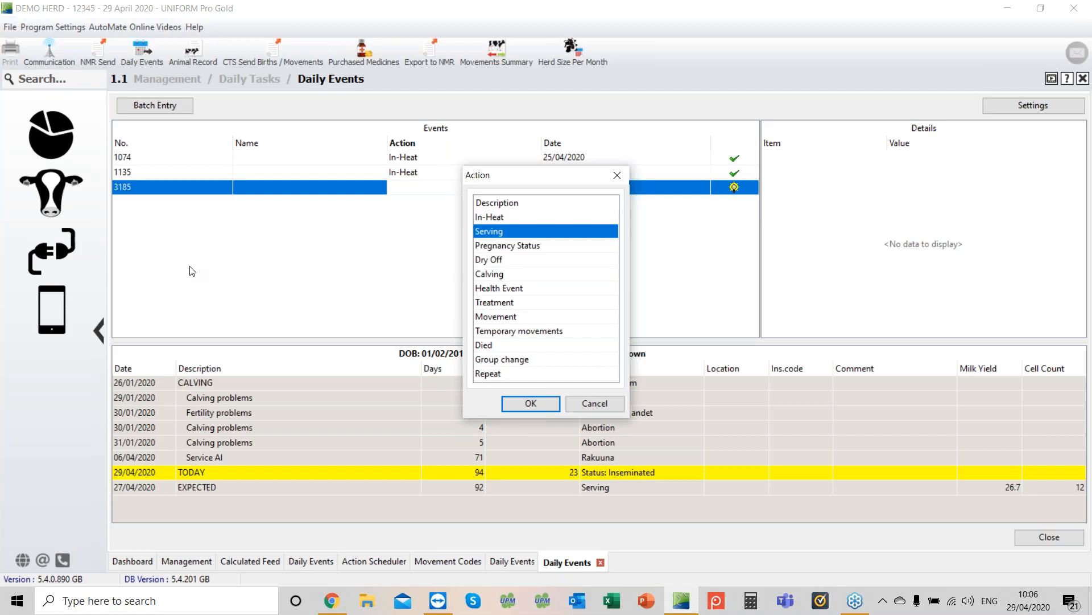
key(Escape)
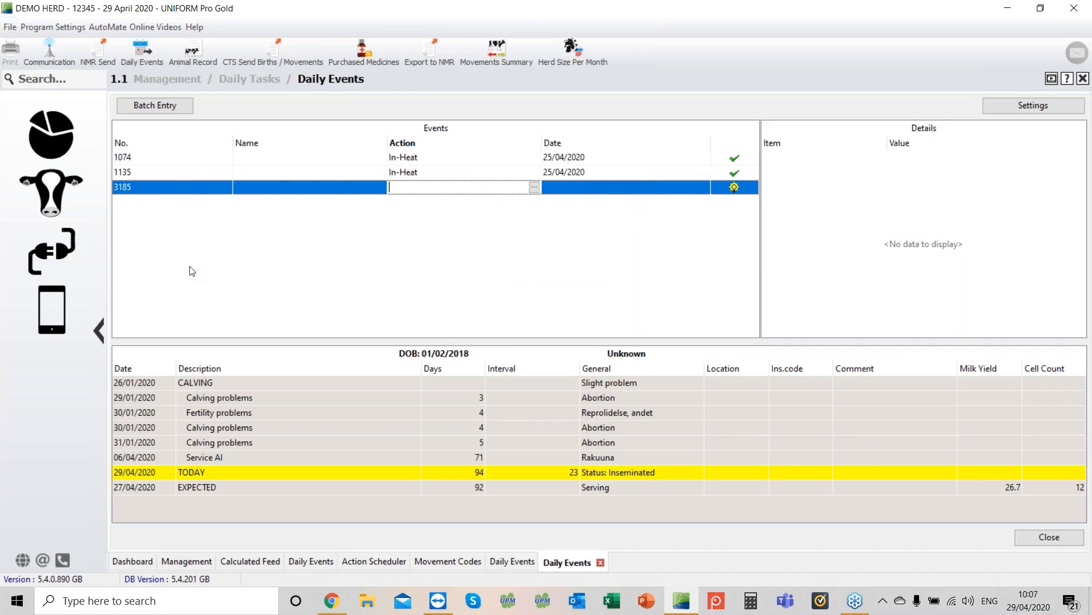
text(Serving)
key(Return)
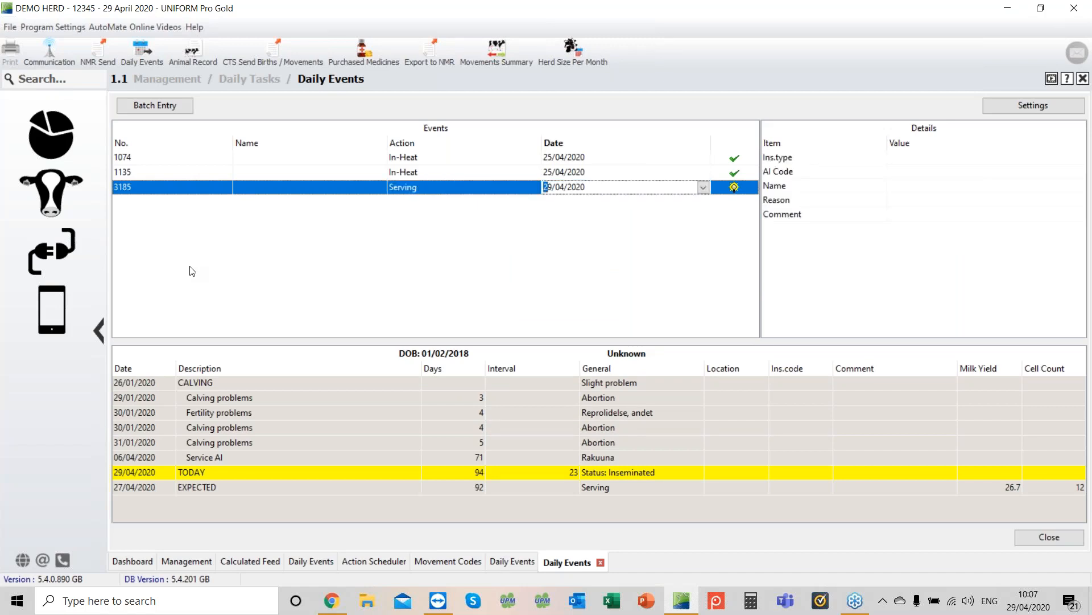
key(minus)
key(Return)
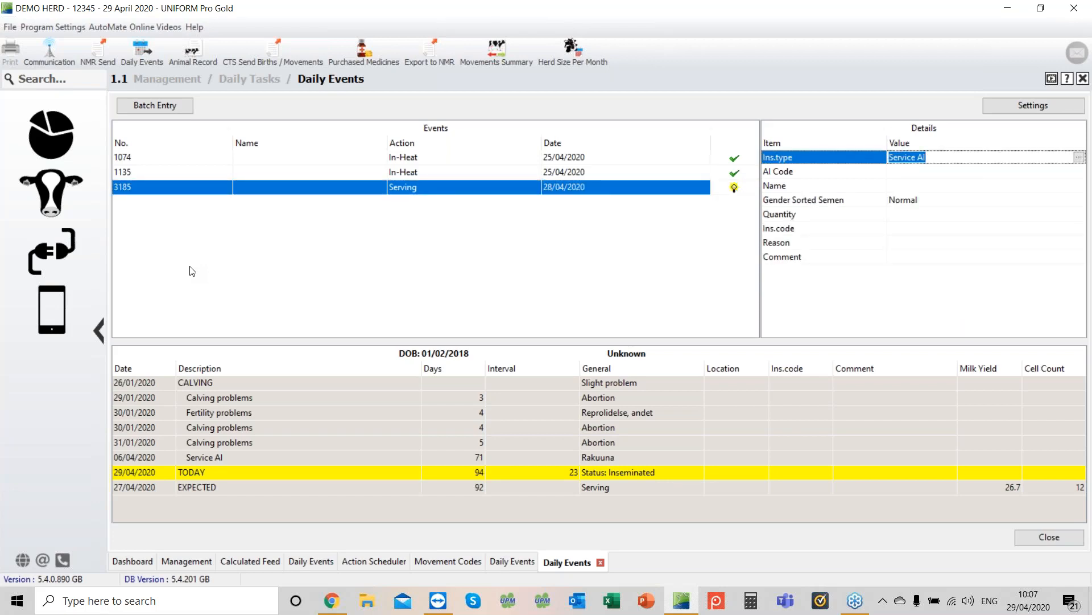
Step: Set the serving details to Service AI with bull D Banker, Normal sexed semen and quantity 1.00
key(Return)
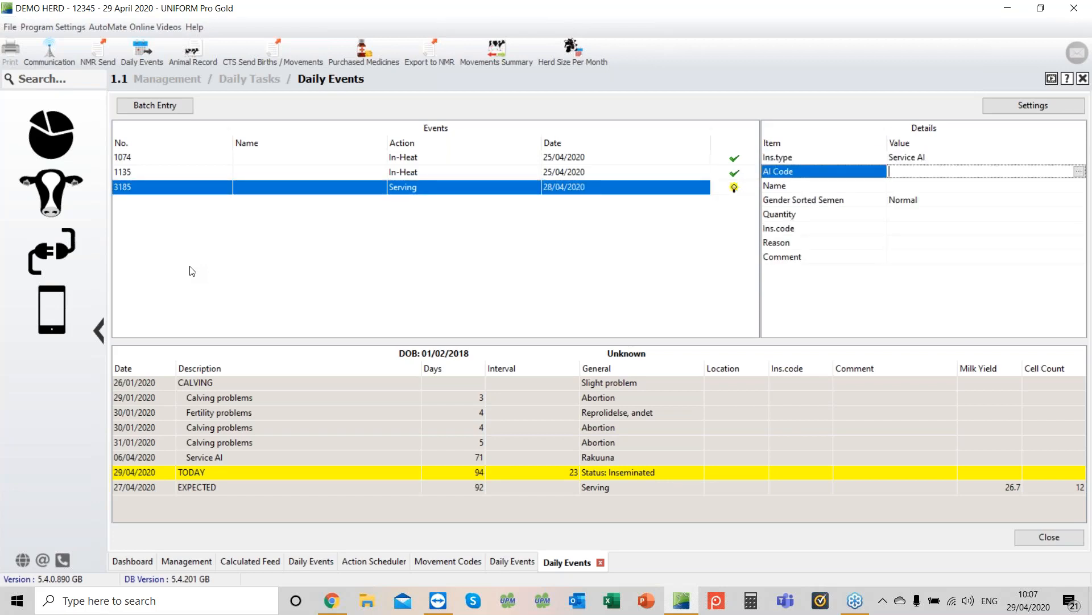
key(Return)
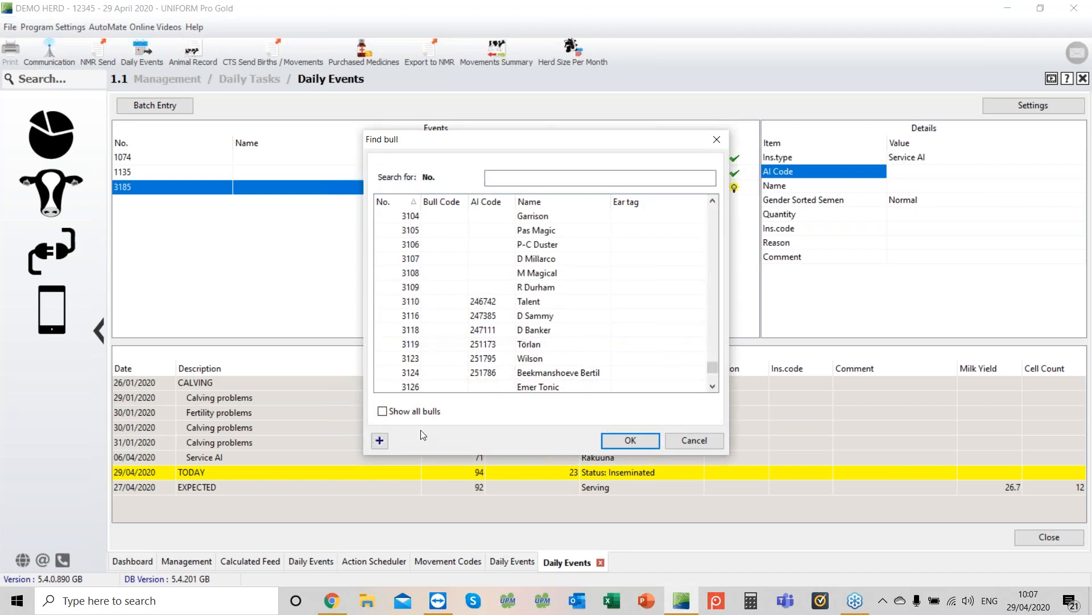
click(519, 330)
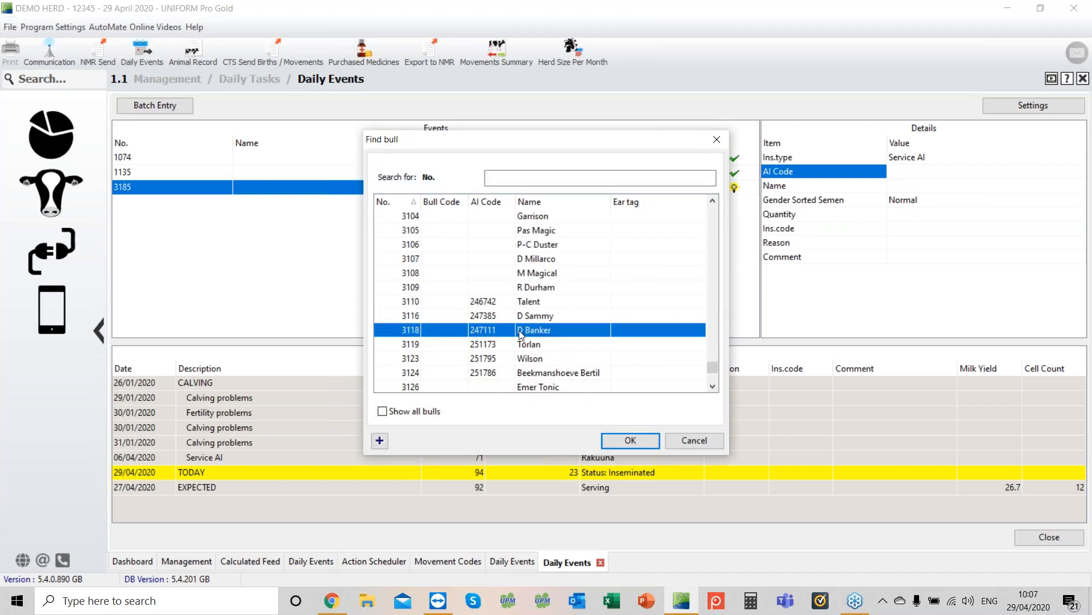
click(642, 444)
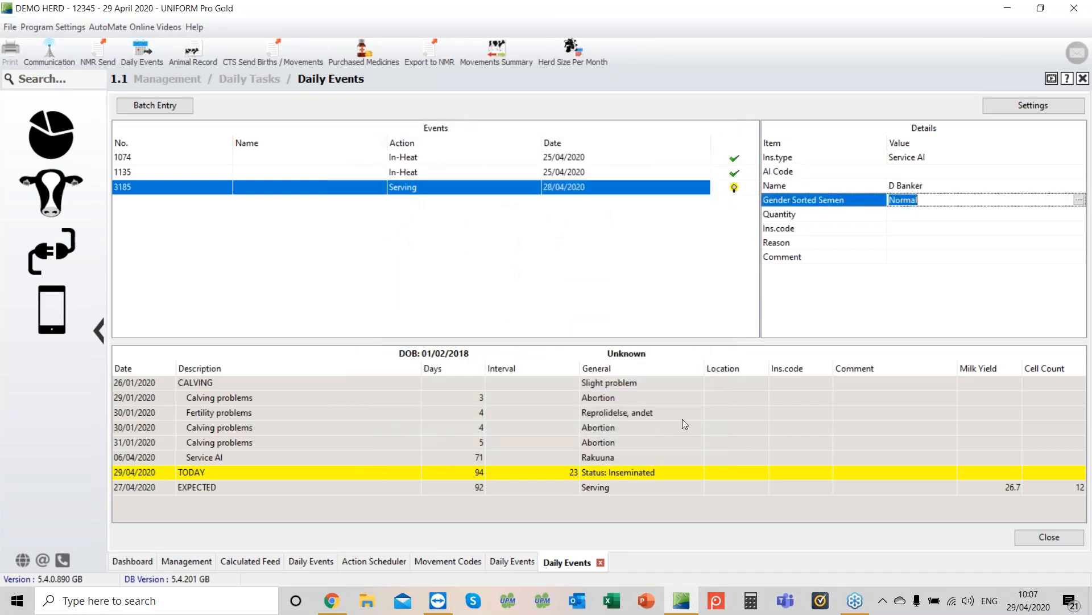
key(Return)
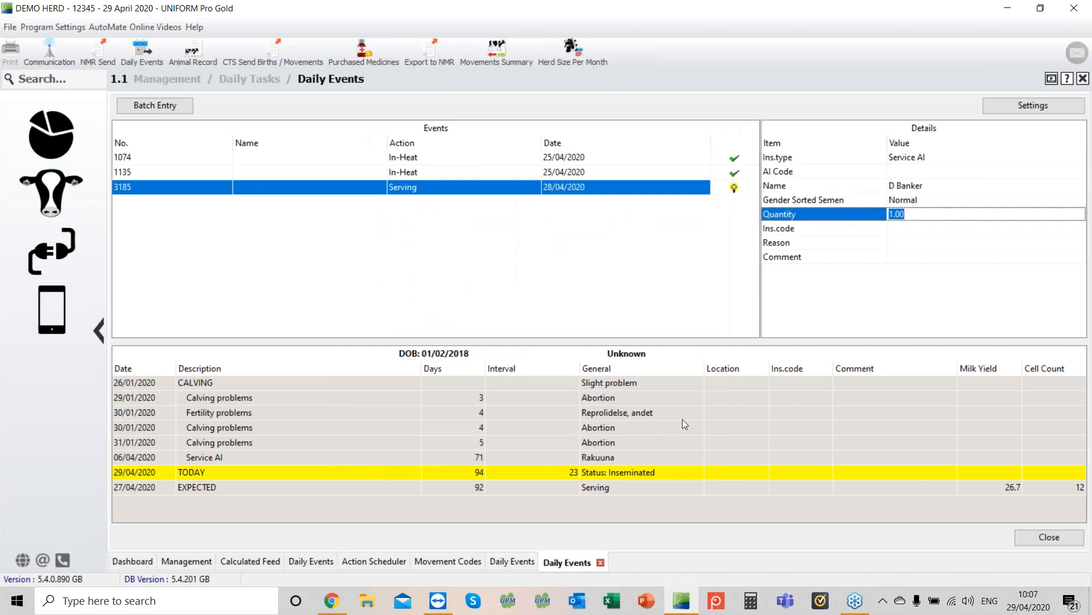
key(Return)
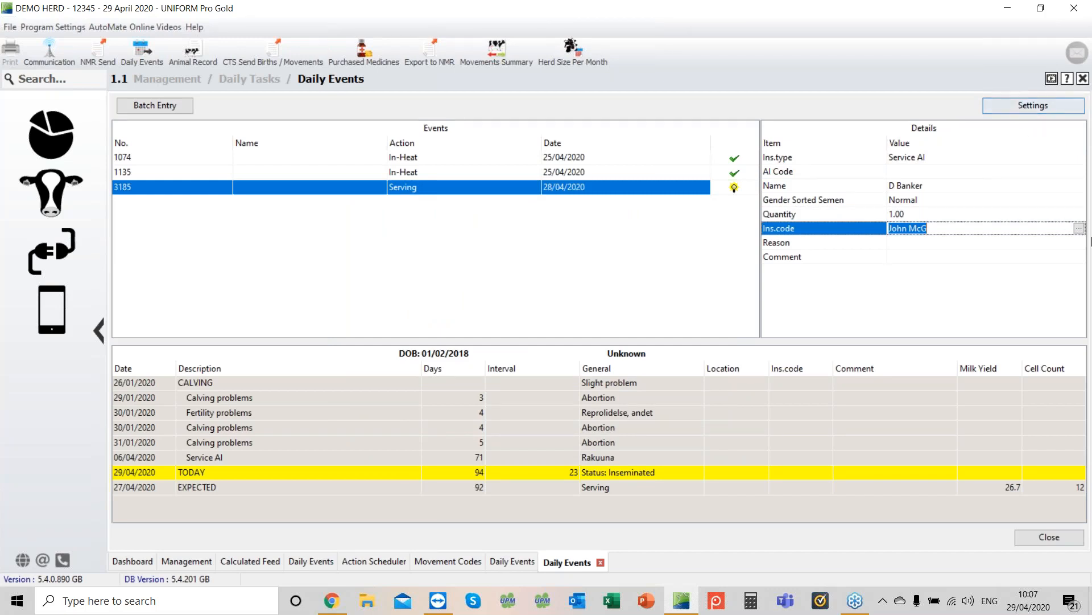
Step: Set the inseminator to Peter and the reason to Mounting, then save cow 3185's serving event
click(1078, 228)
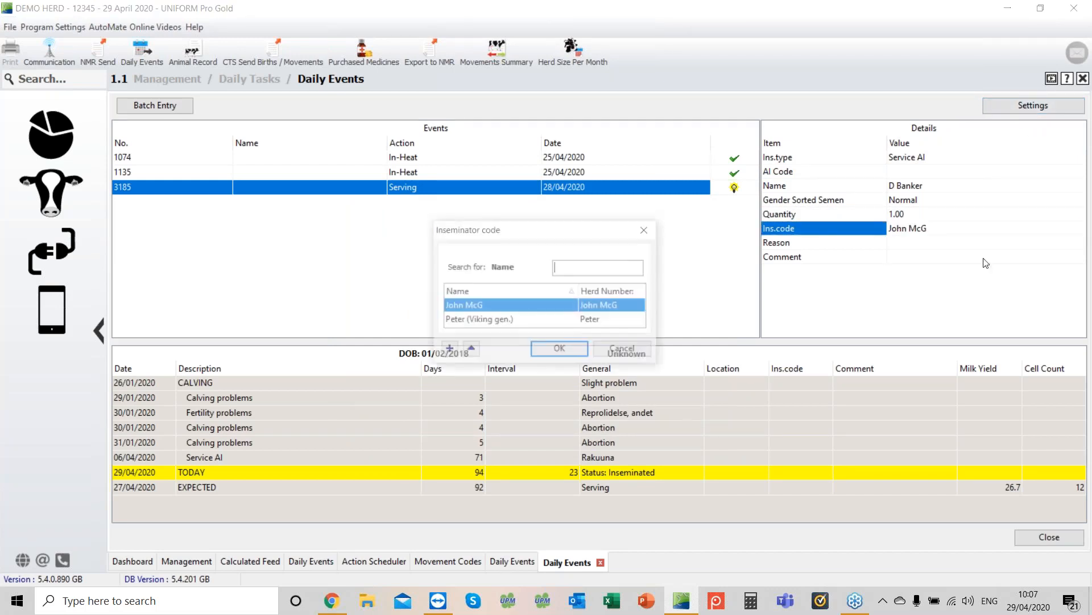
click(596, 322)
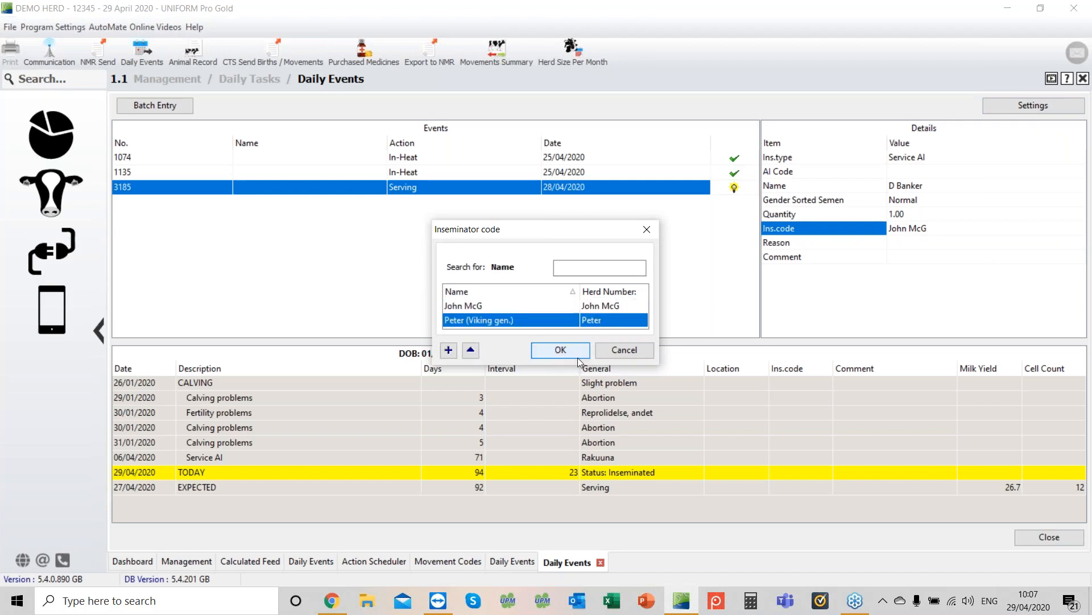
click(573, 353)
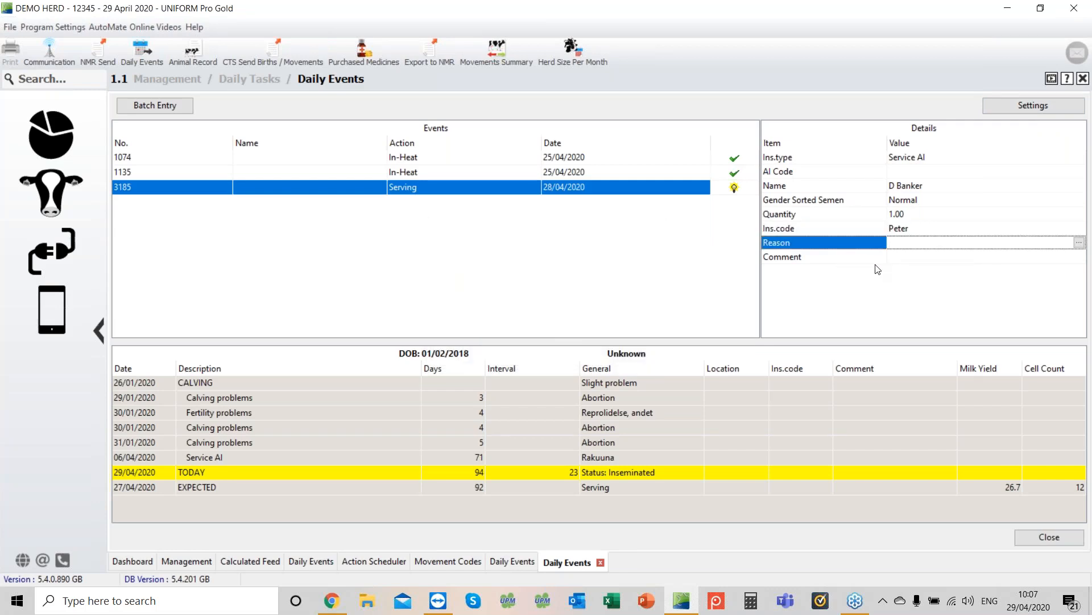
key(Return)
click(510, 211)
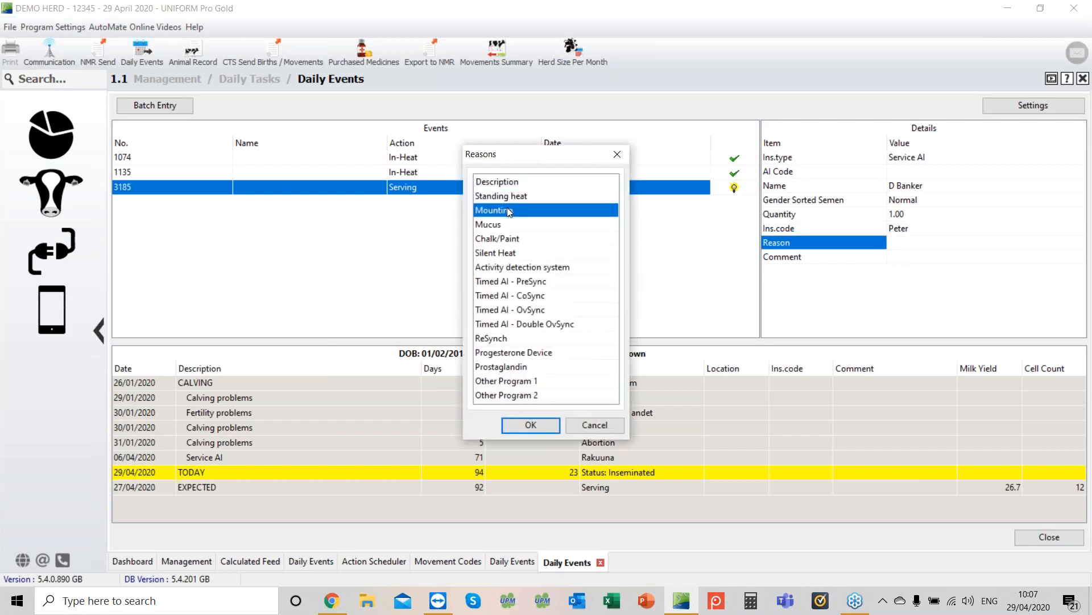
click(528, 427)
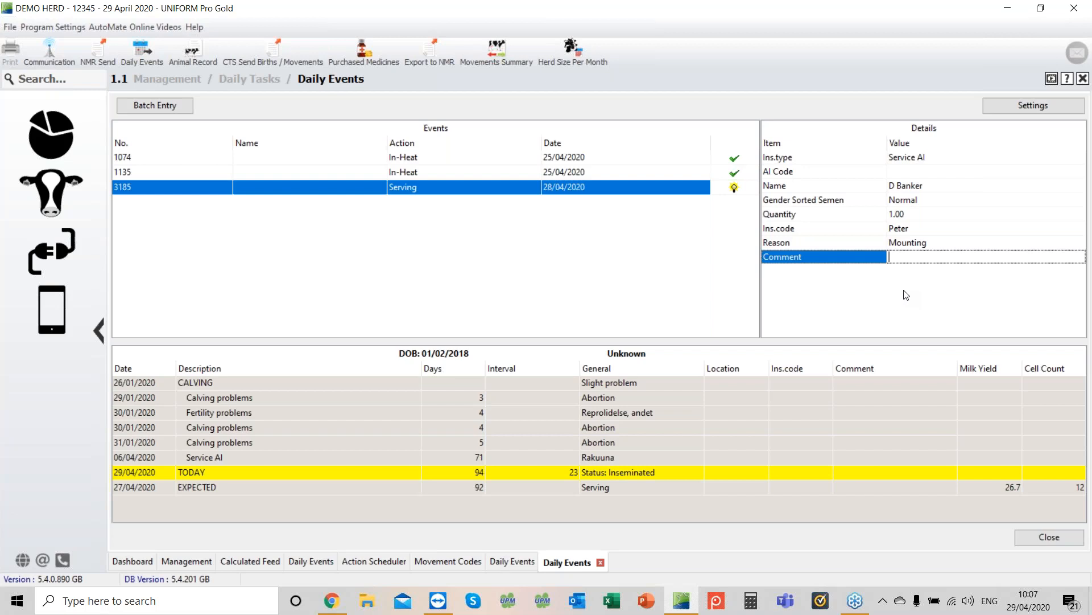
key(Return)
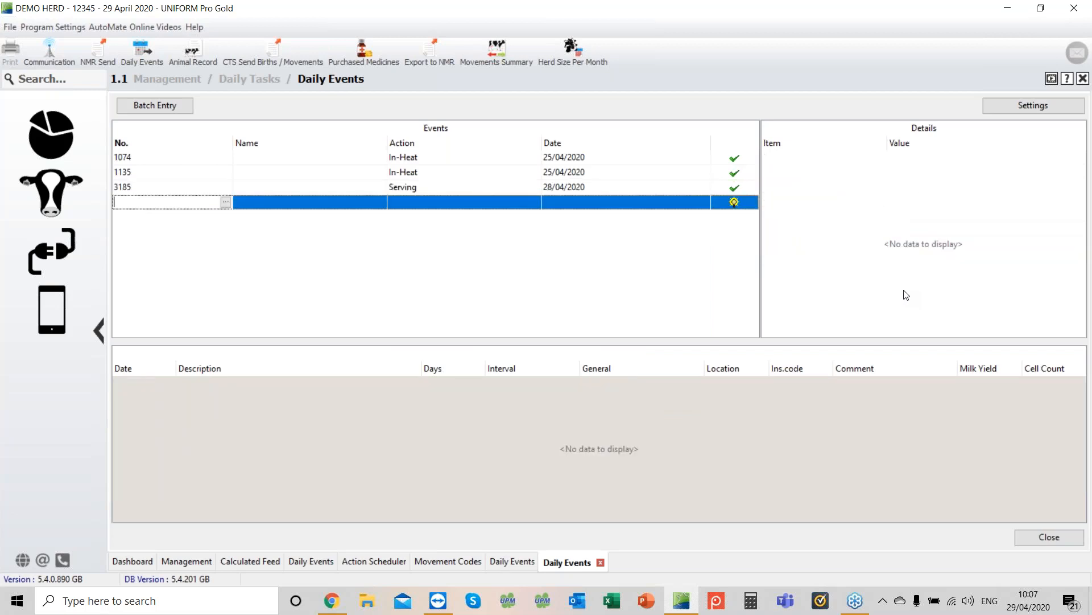
Step: Record a Serving event for cow 3003
text(3003)
key(Return)
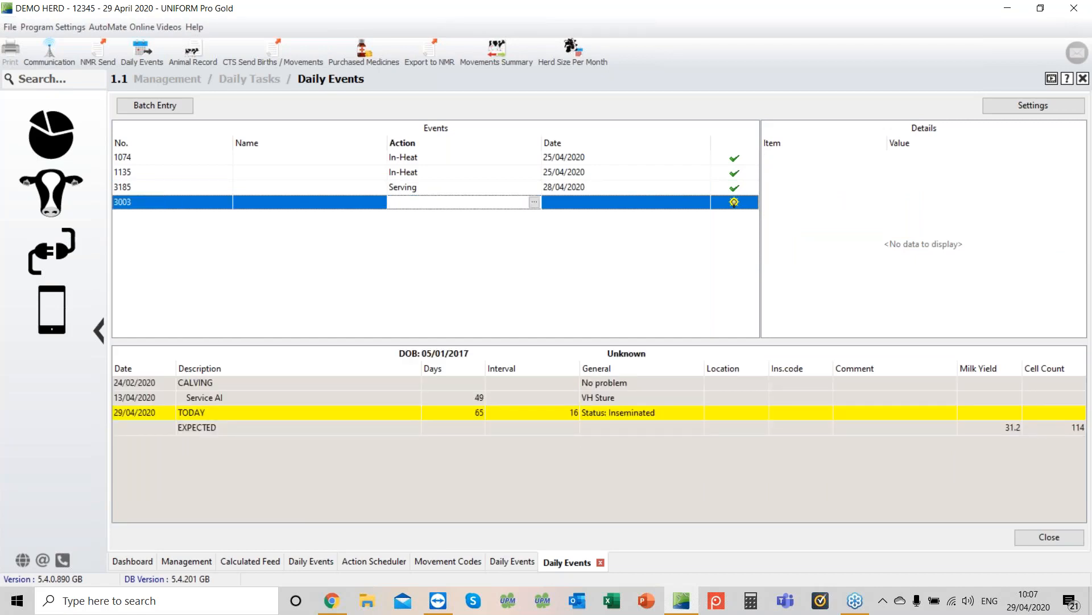
text(s)
key(Return)
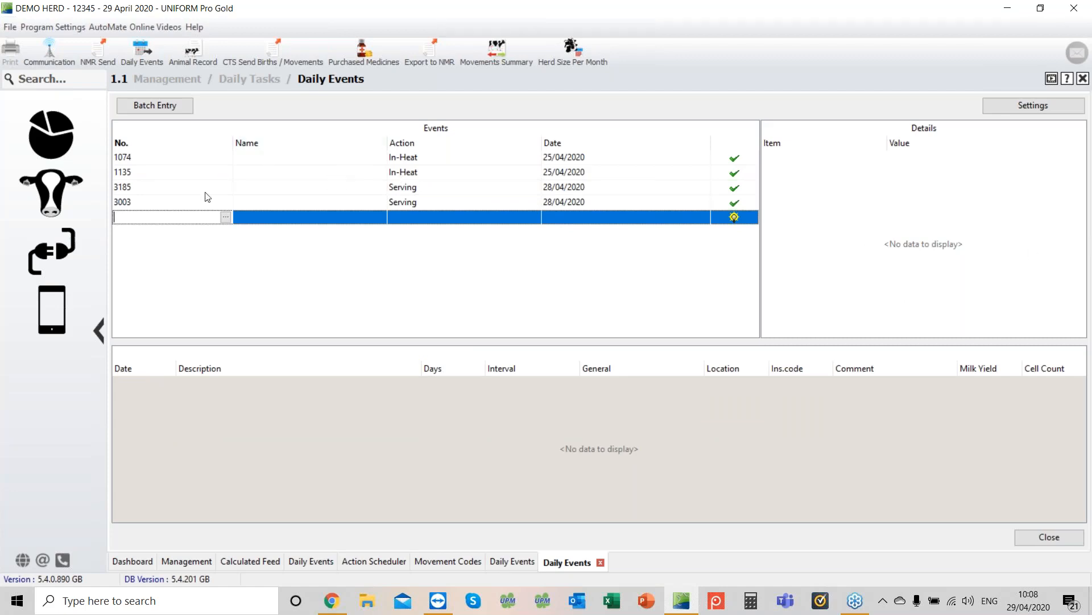
Step: Delete cow 3003's serving event line
click(147, 206)
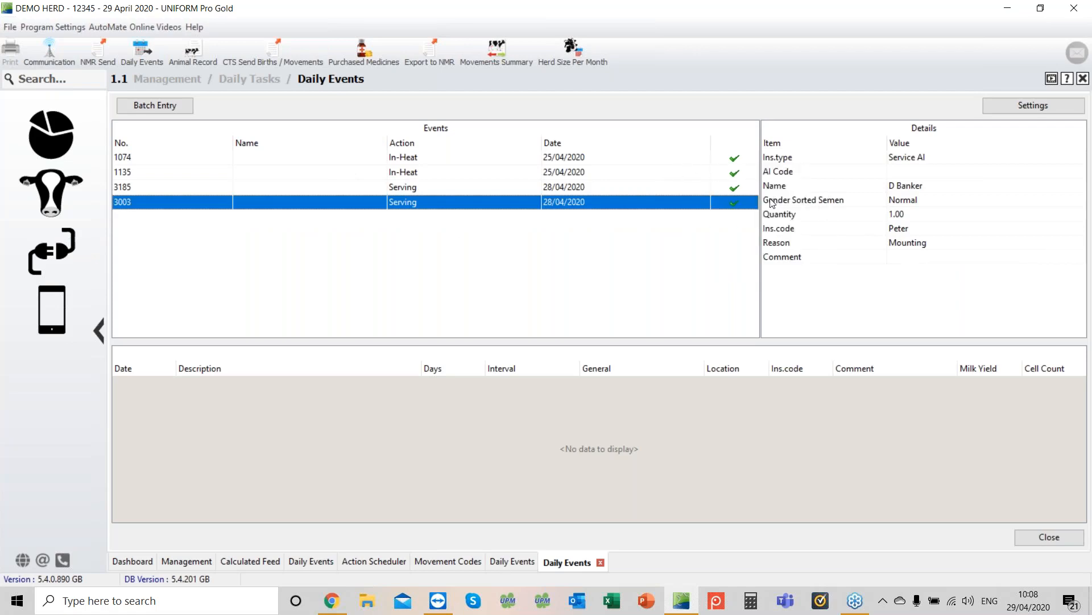
mouse_move(748, 212)
right_click(342, 207)
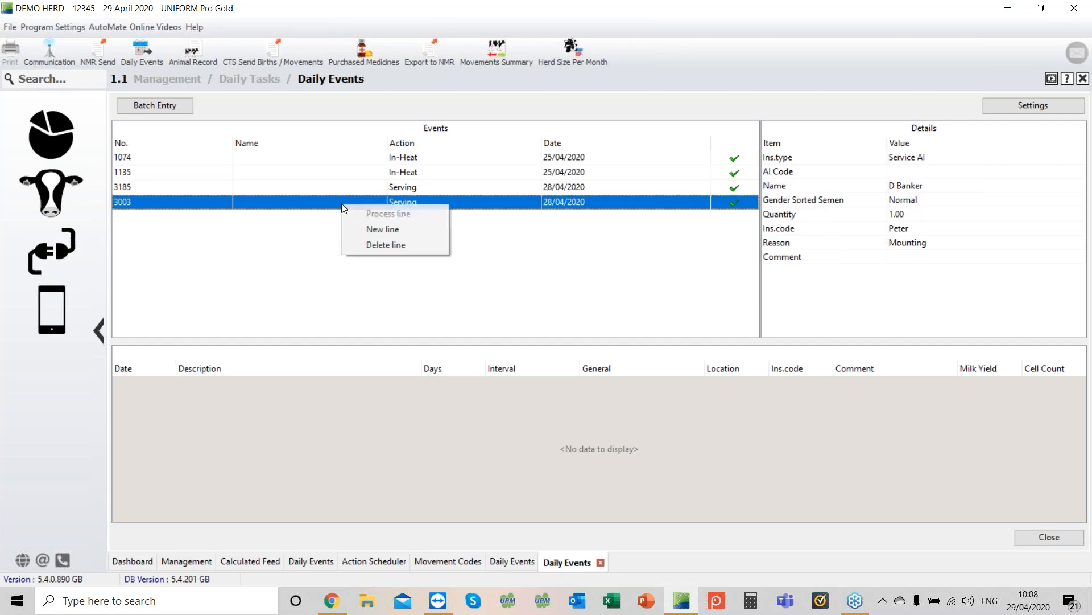
click(379, 243)
click(522, 319)
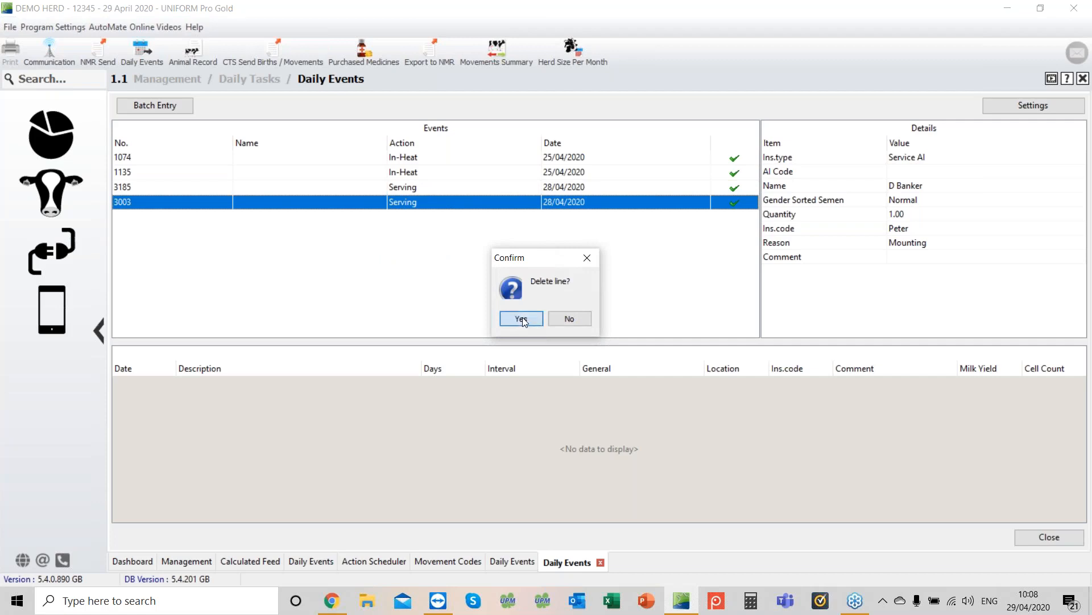
click(443, 230)
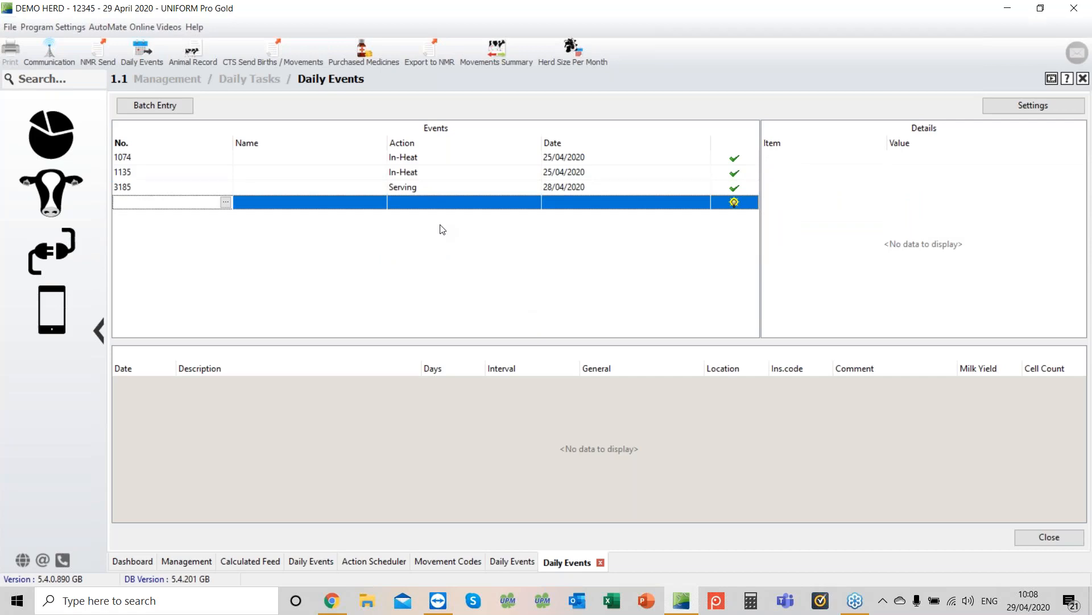
text(3010)
key(Tab)
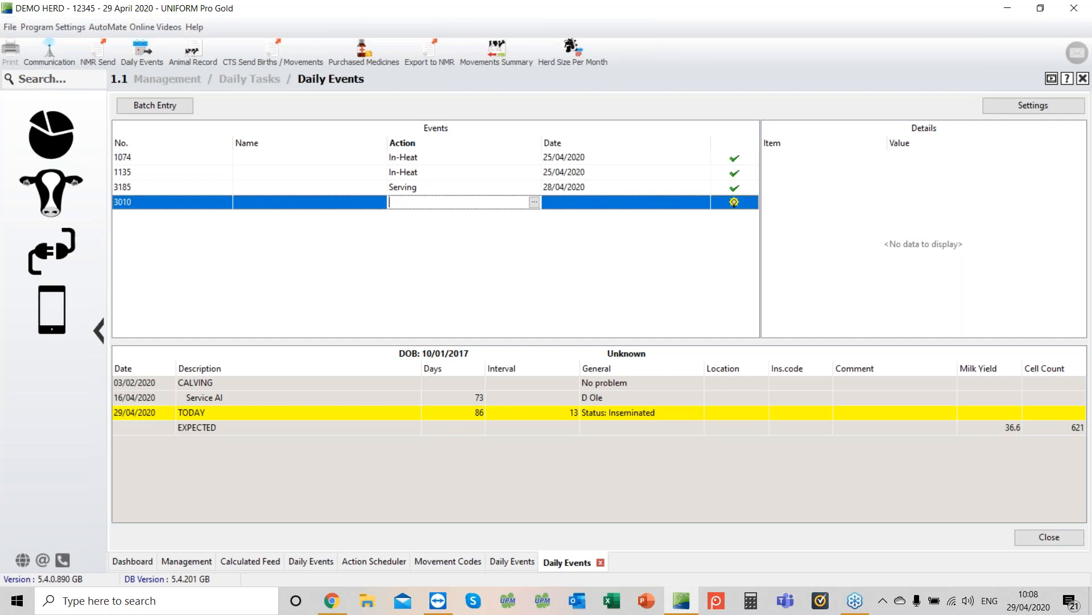
key(Escape)
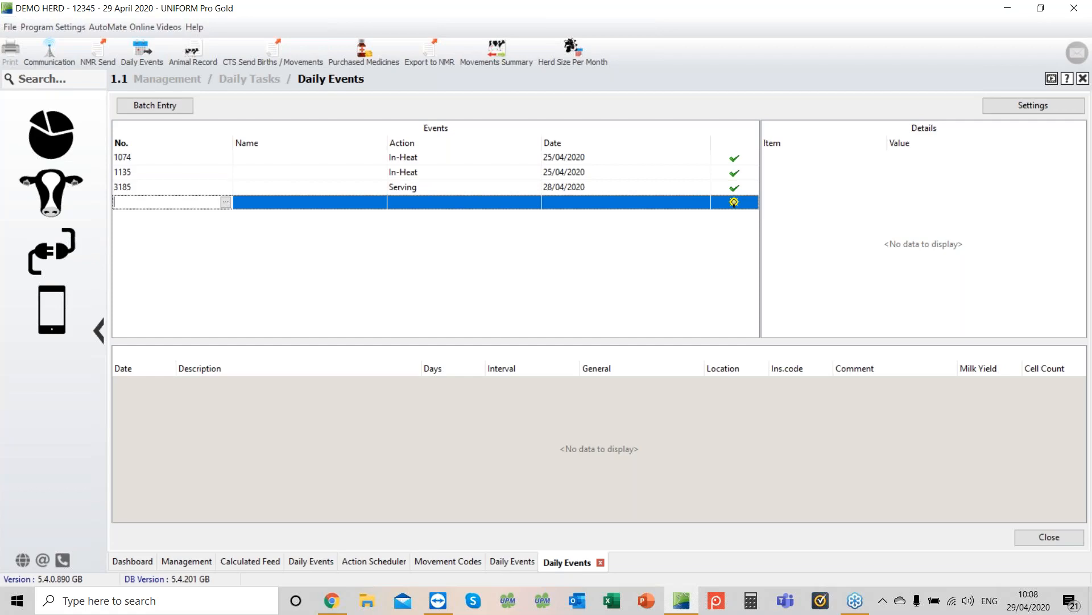
Step: Delete cow 1074's In-Heat event line
click(434, 162)
right_click(441, 154)
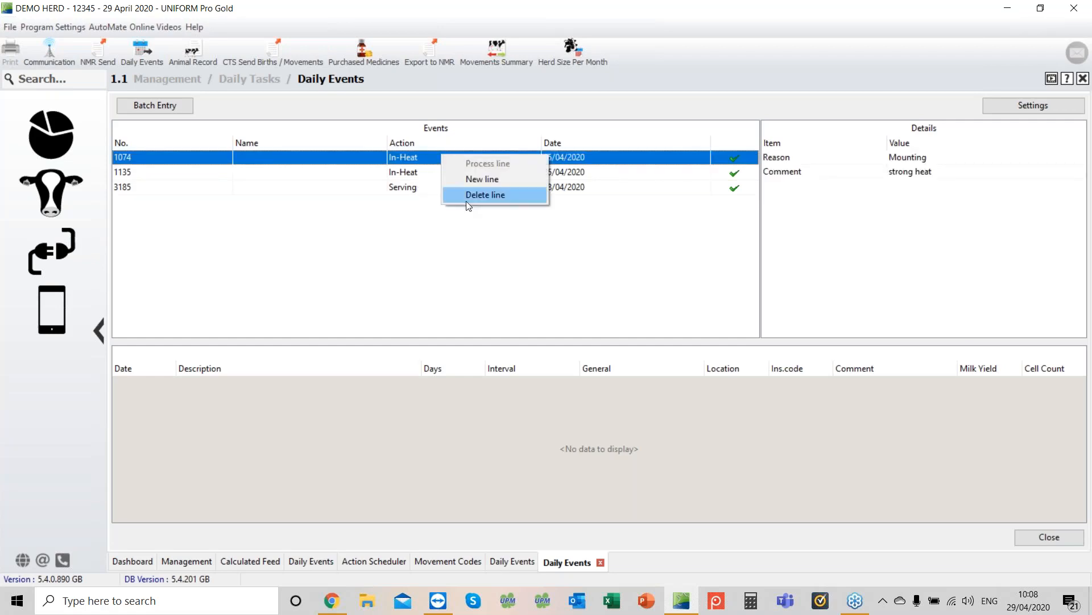
click(476, 195)
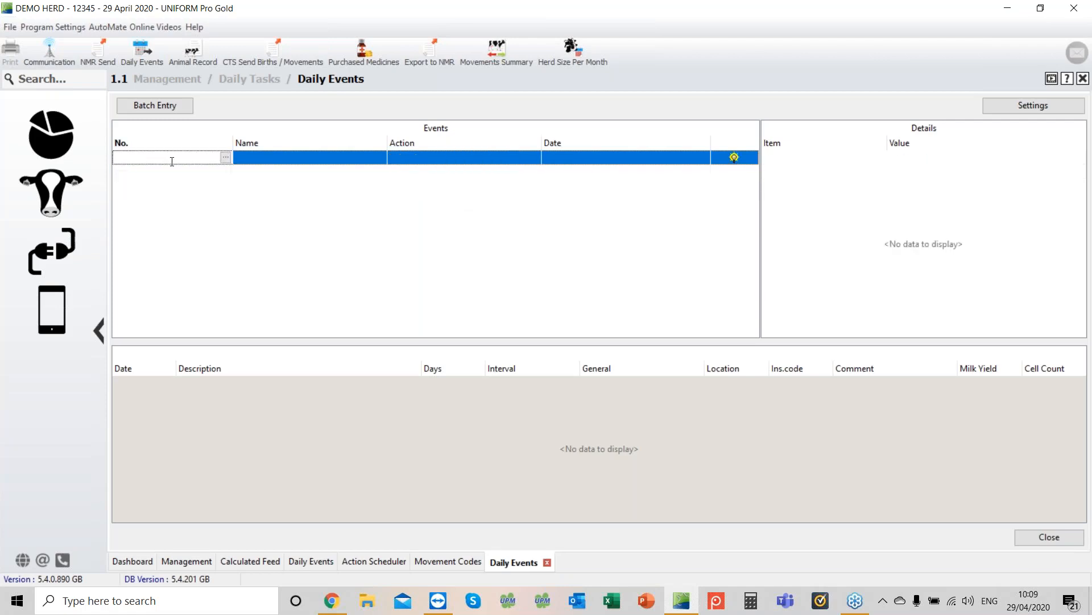
Step: Record a Pregnancy Status event for cow 3560 dated 29/04/2020 with status Positive +
text(3560)
key(Return)
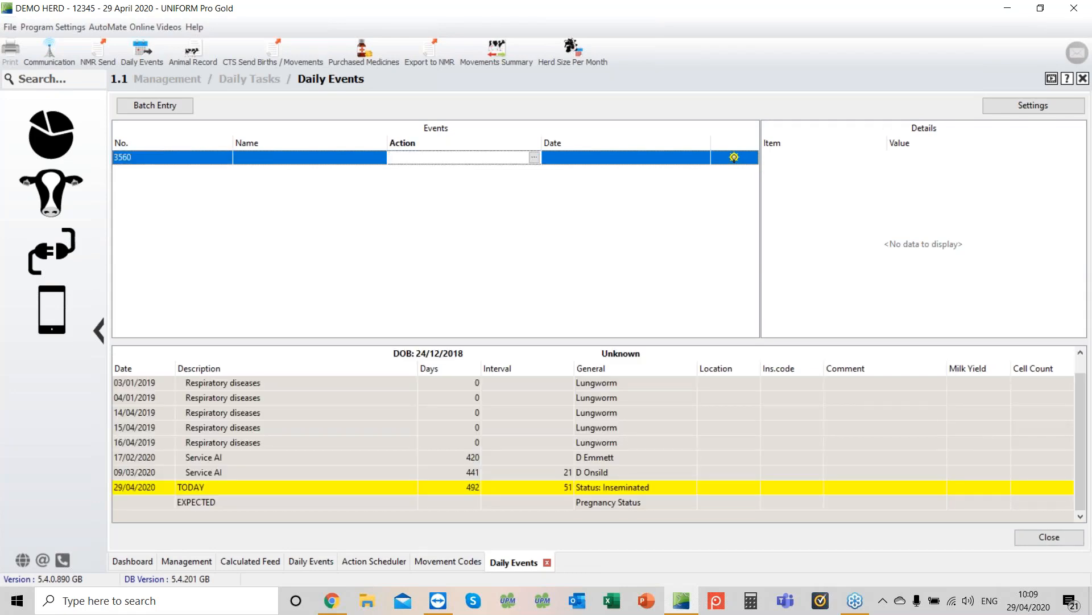
text(Pregnancy Status)
key(Return)
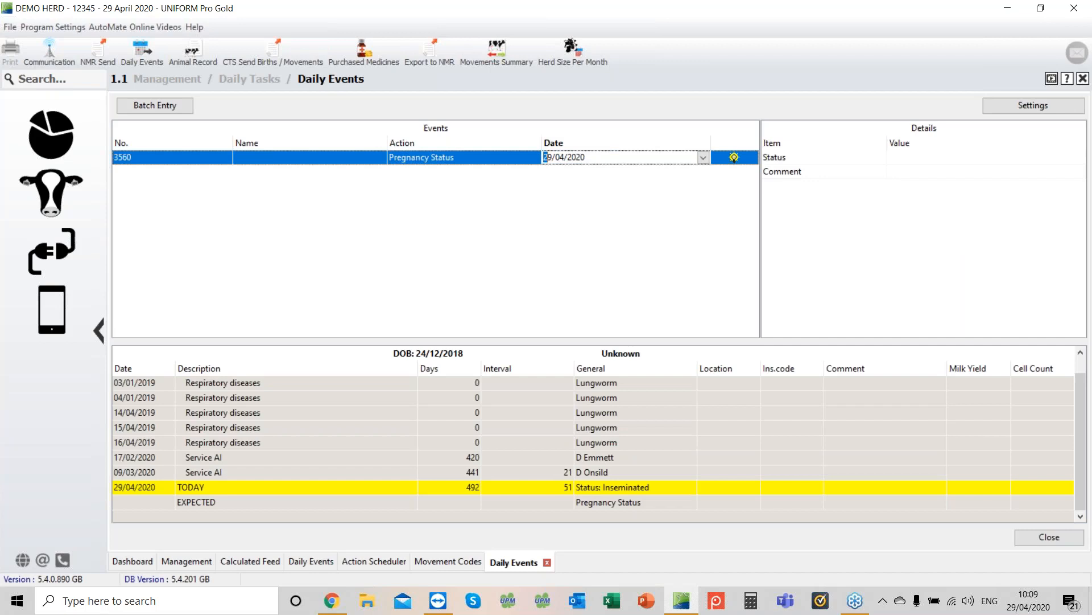
key(Return)
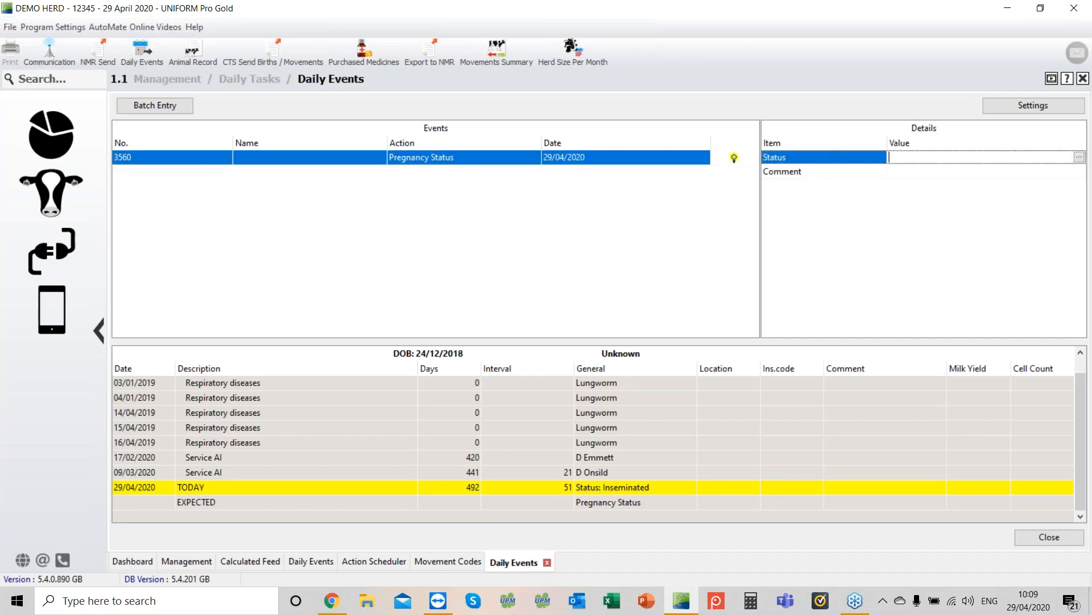
key(Return)
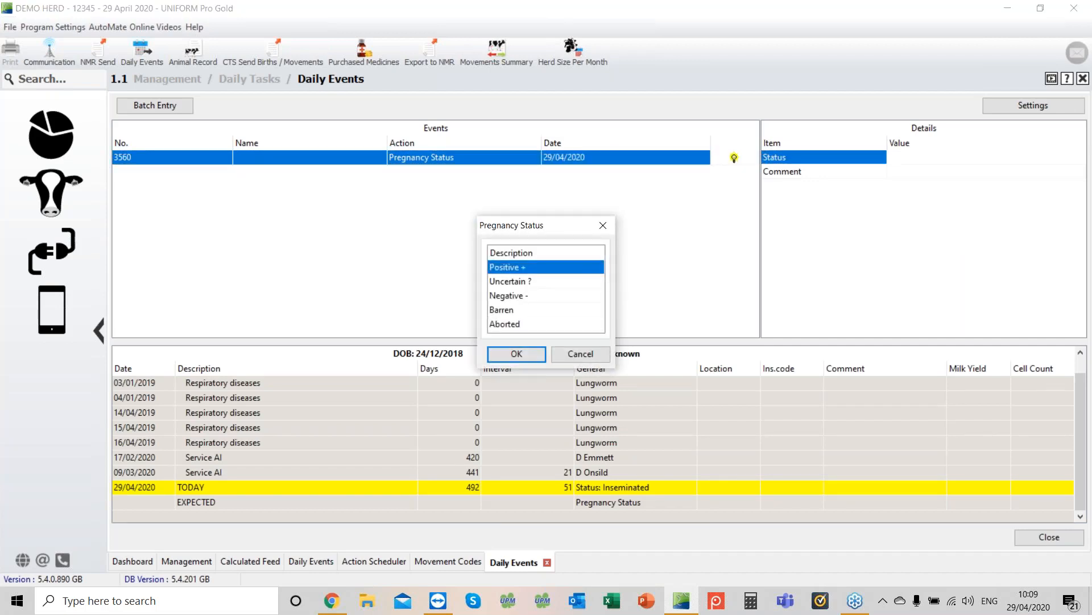
key(Return)
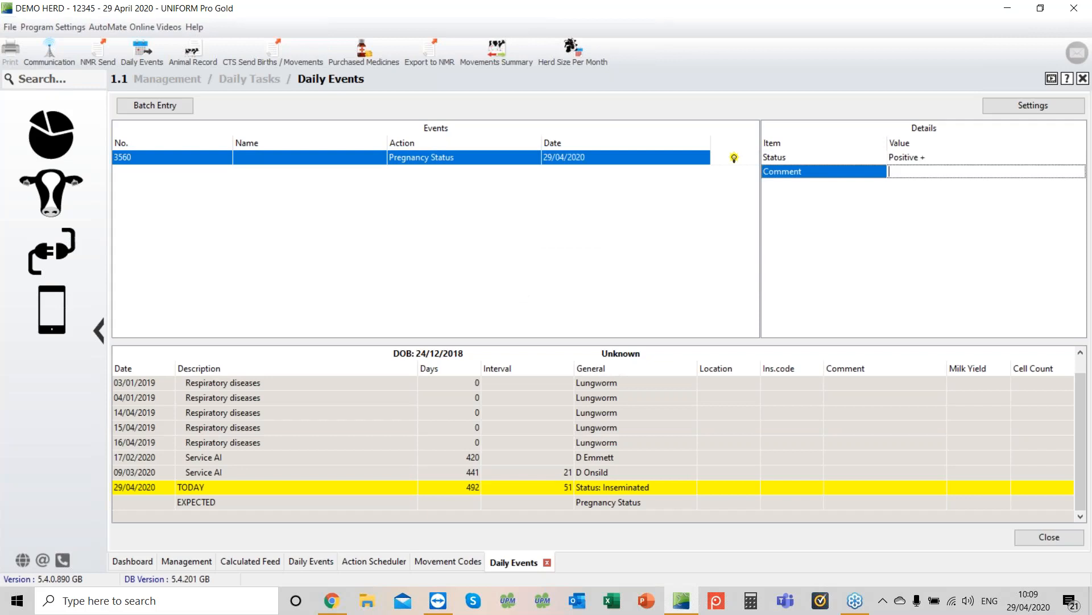
key(Return)
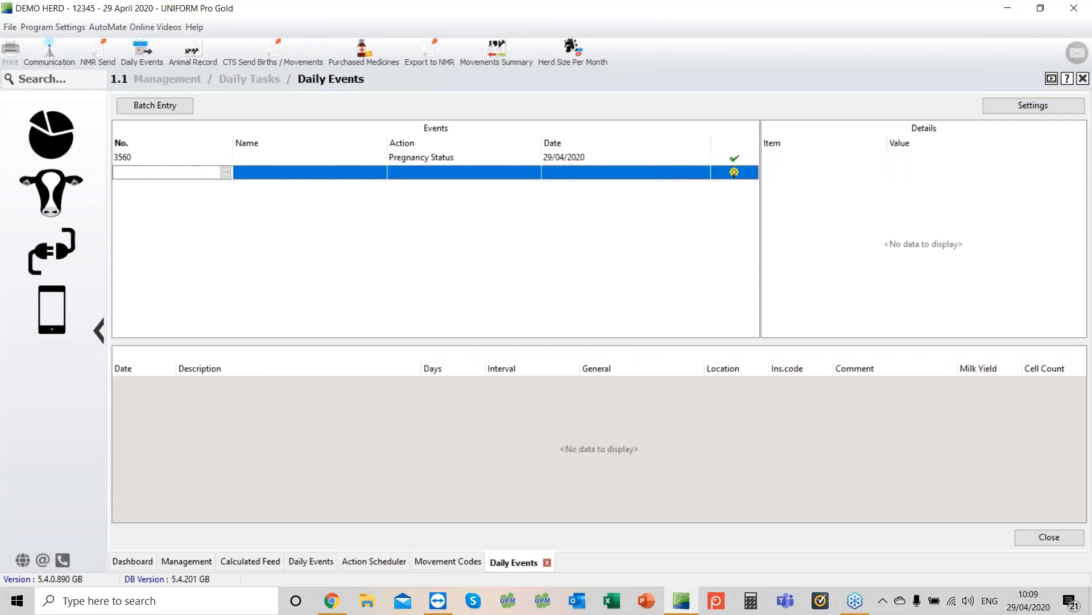
Step: Record a Pregnancy Status event for cow 3555 dated 29/04/2020
text(3555)
key(Return)
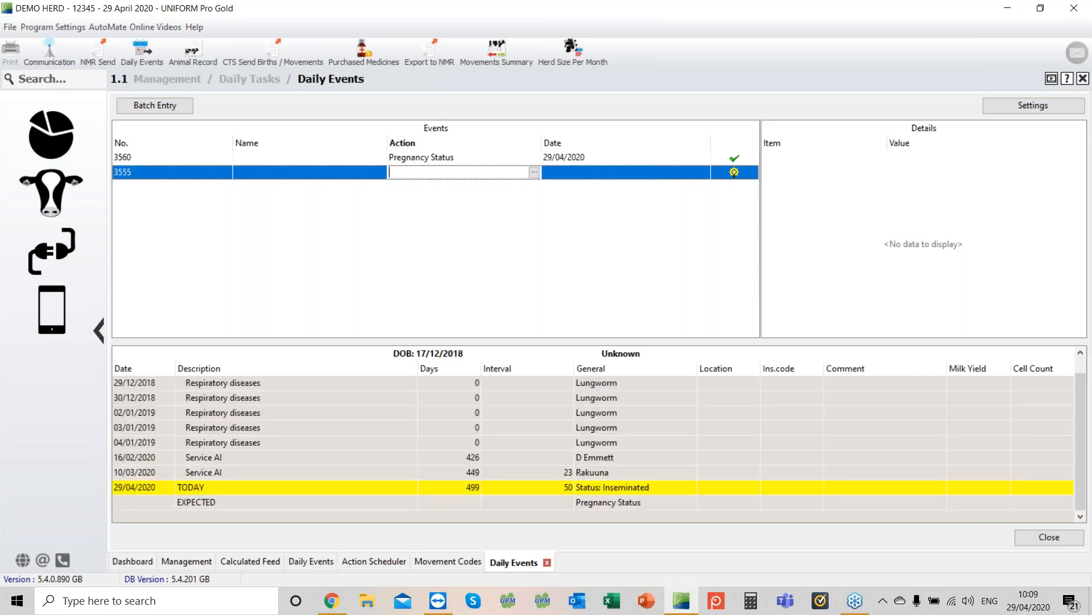
key(Return)
key(Return)
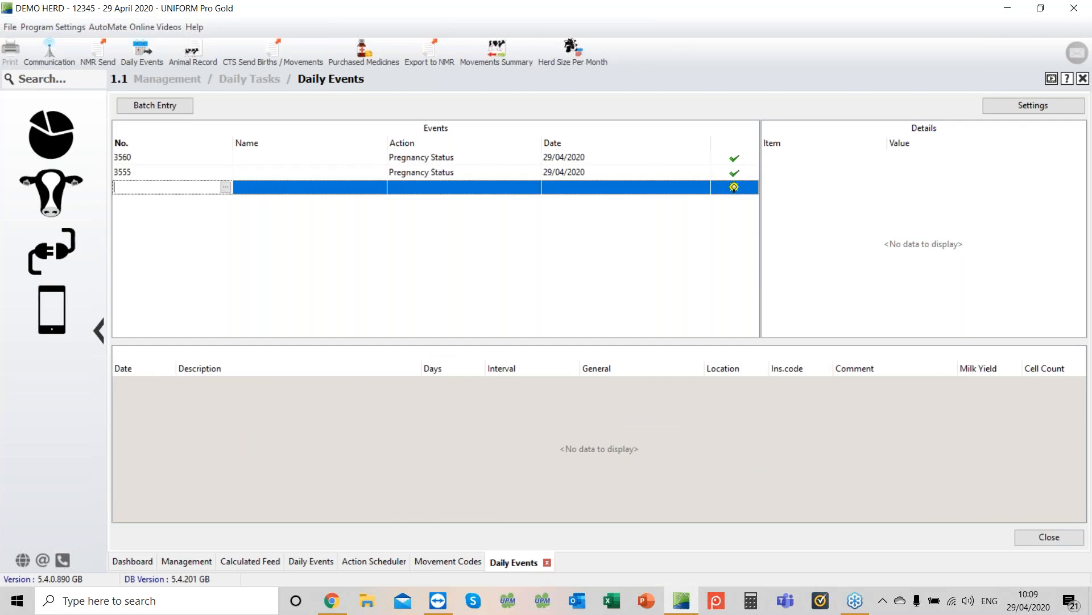
Step: Start a batch Declare Pregnant entry, toggling the Young stock option off in the selection criteria
click(152, 108)
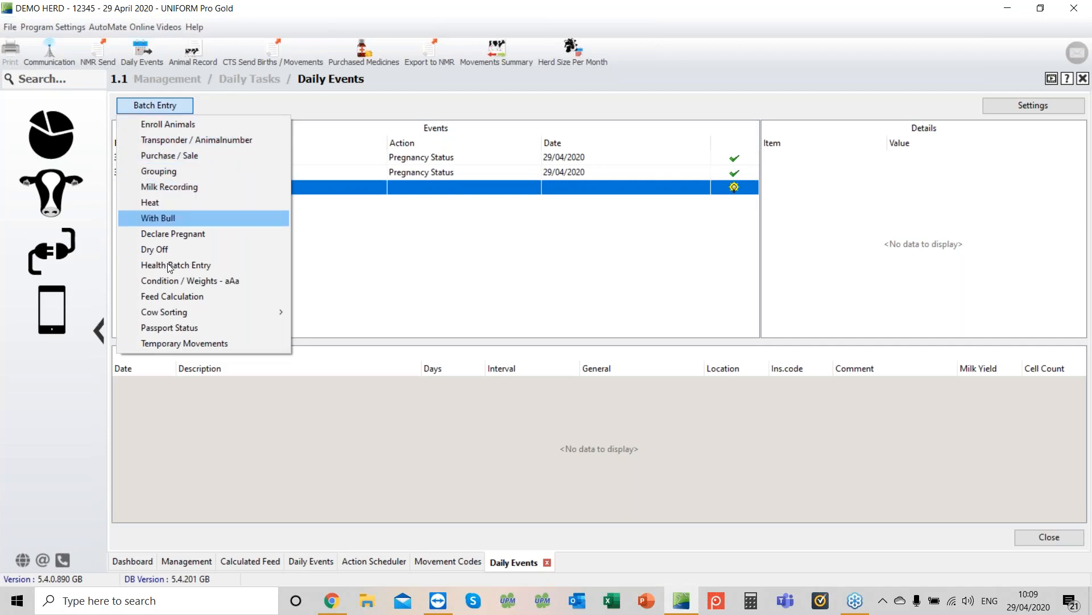
click(132, 236)
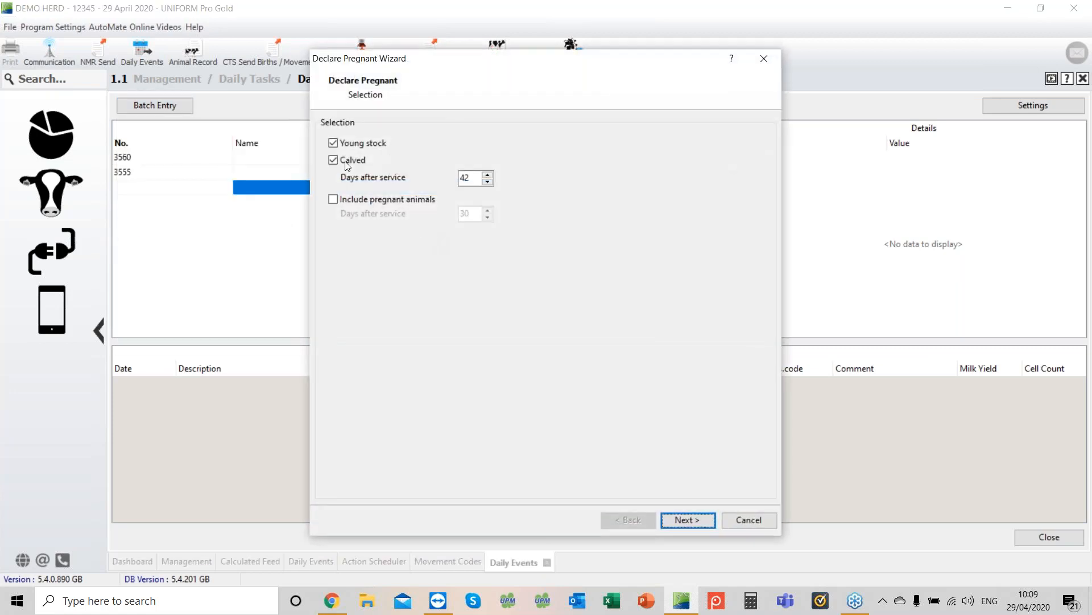
click(334, 144)
click(691, 521)
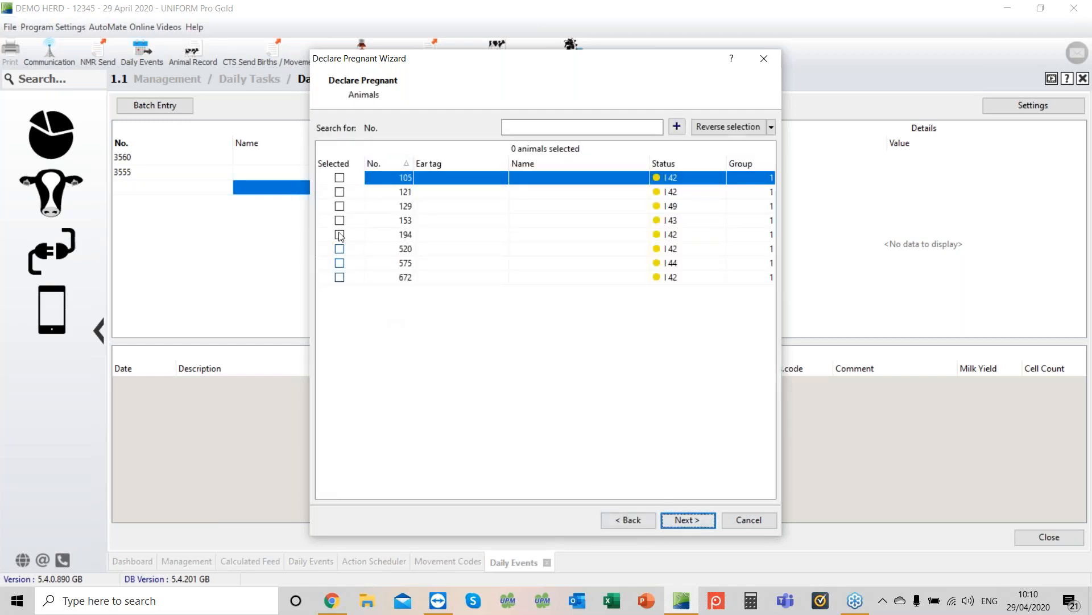
click(723, 129)
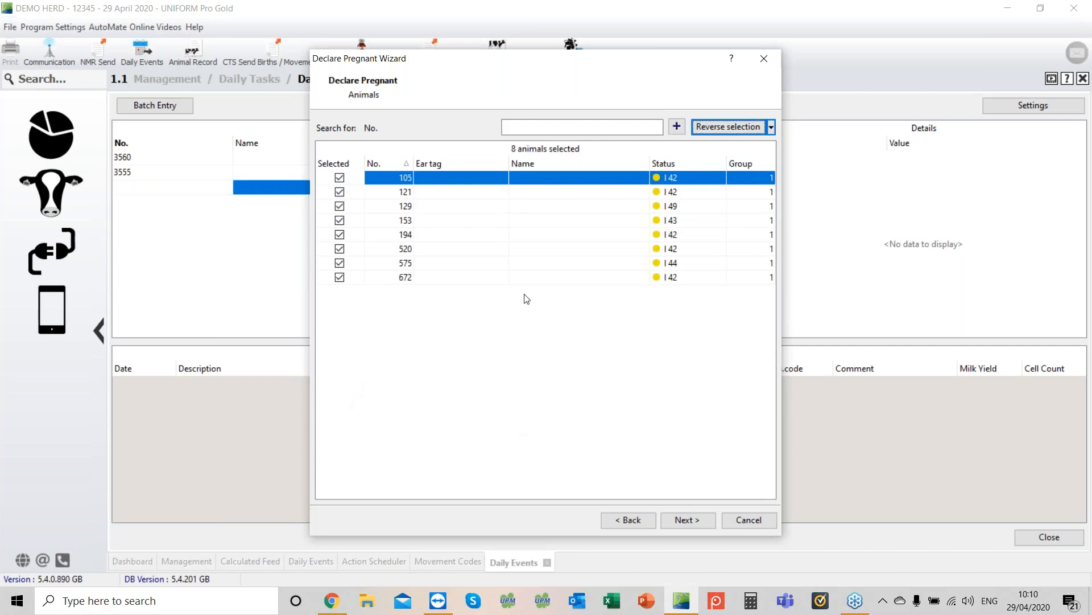
click(714, 128)
click(339, 178)
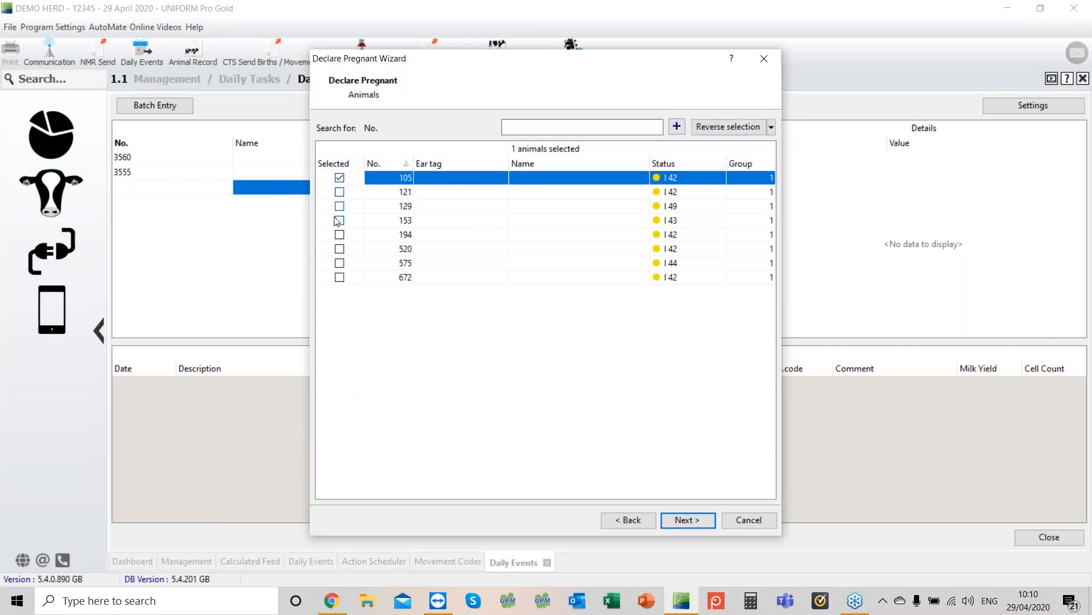
click(340, 206)
click(339, 220)
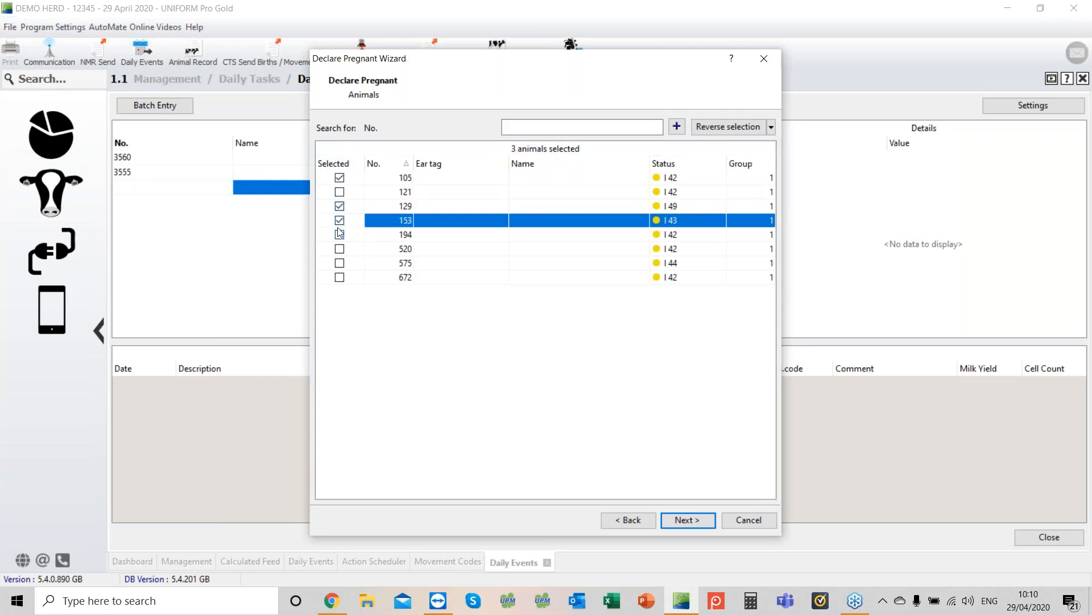
click(340, 178)
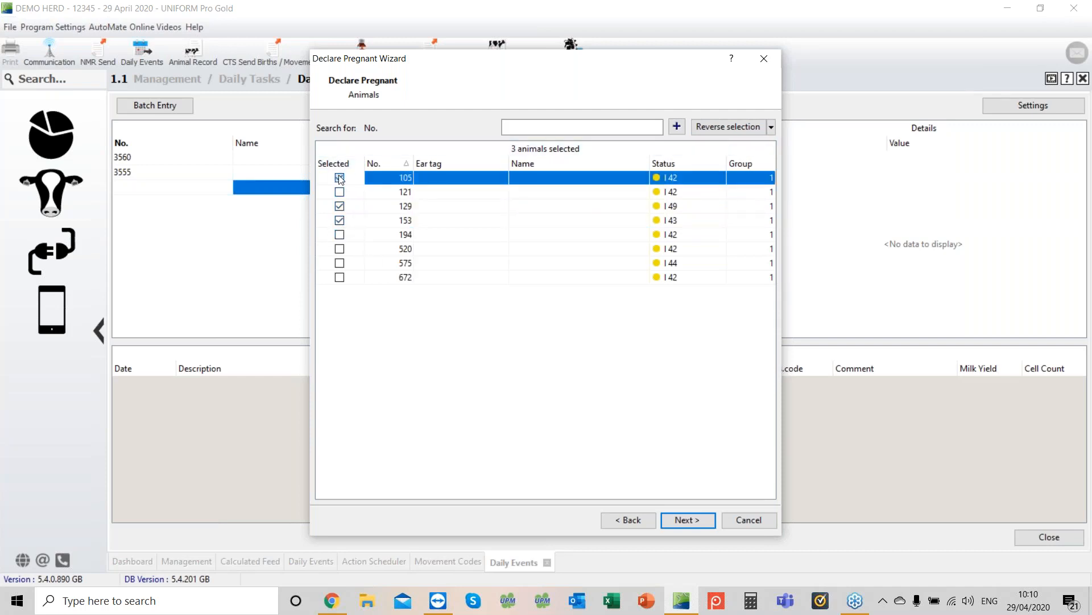
click(340, 206)
click(340, 221)
click(341, 221)
Step: Add cow 169 to the wizard's animal list through the animal search and select it along with cow 105
click(513, 128)
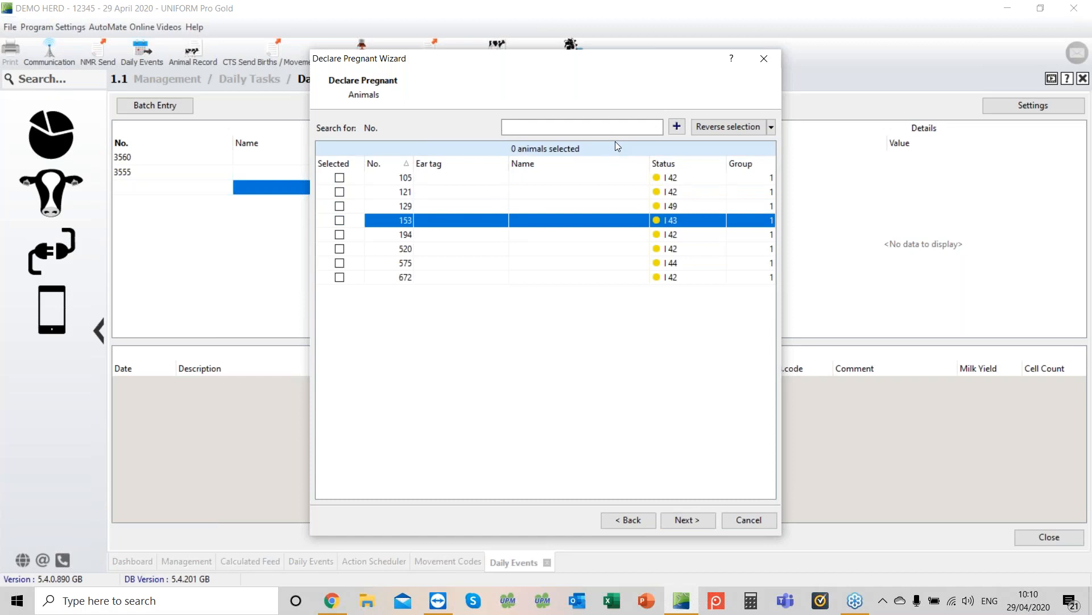
text(169)
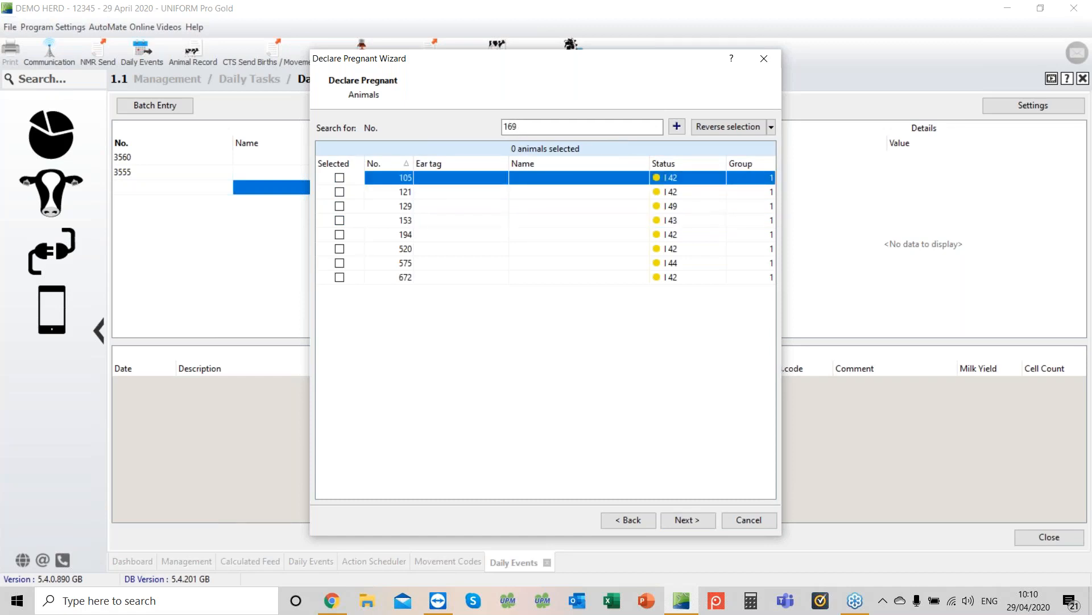
key(Return)
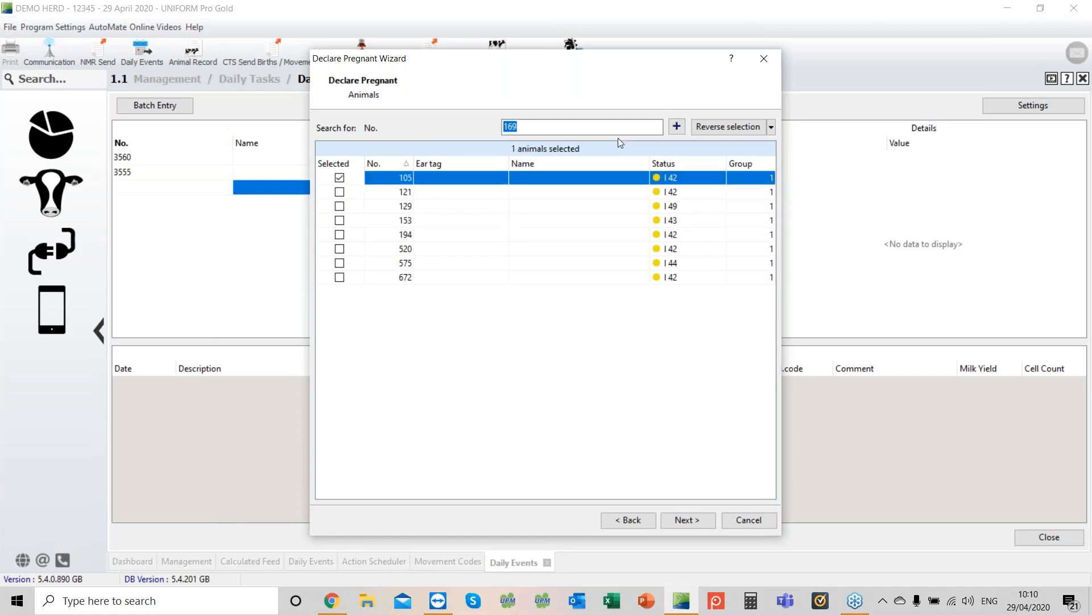
click(677, 126)
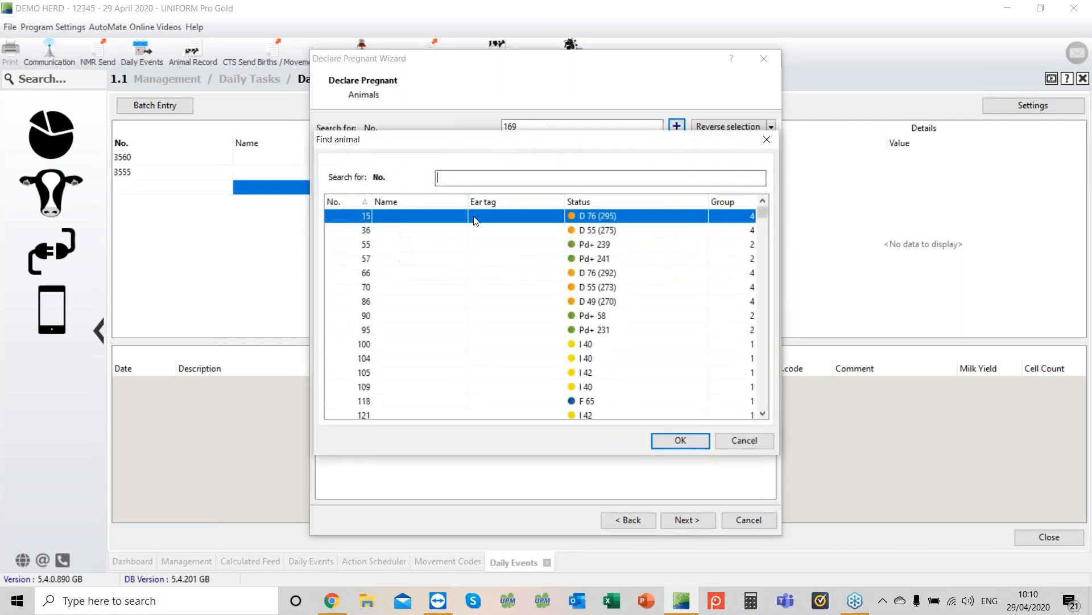
text(169)
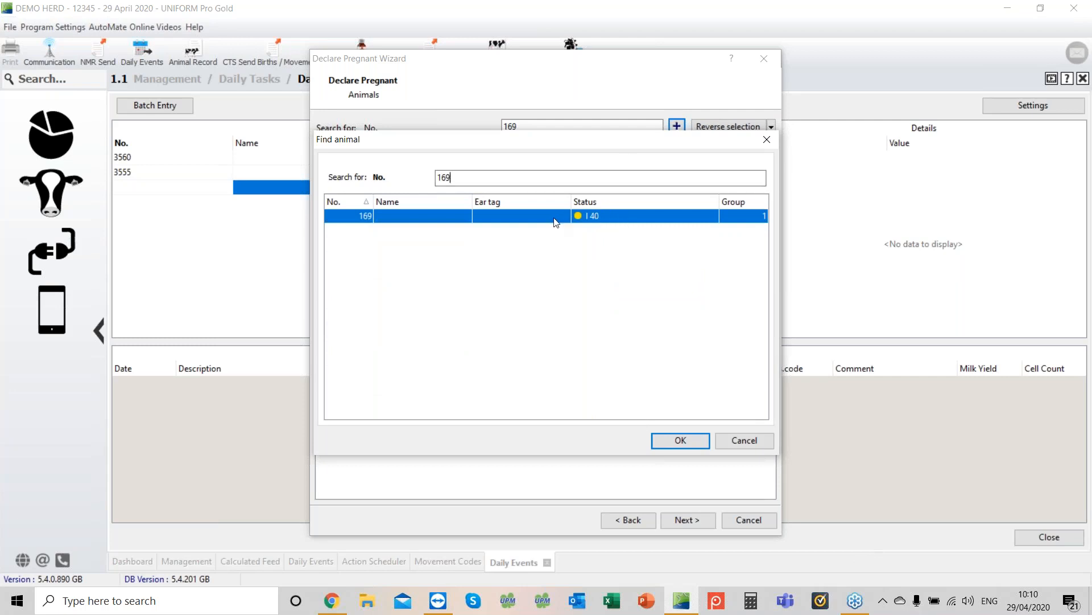
double_click(520, 220)
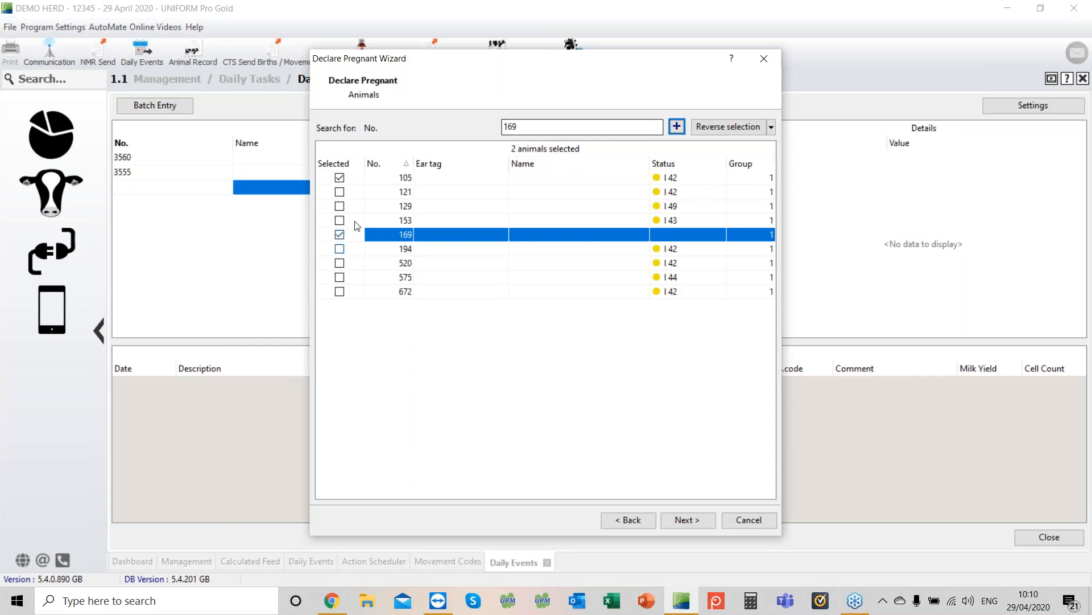
Step: Also select cow 121 and declare the three cows Positive + on 29/04/2020, entering the vet's name as comment
click(340, 191)
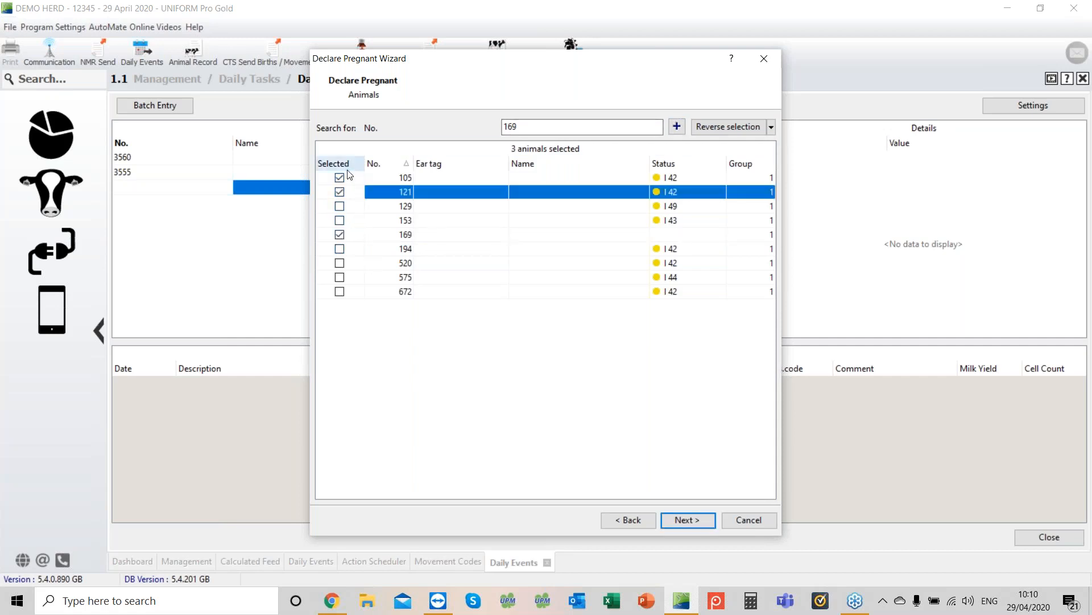
click(677, 522)
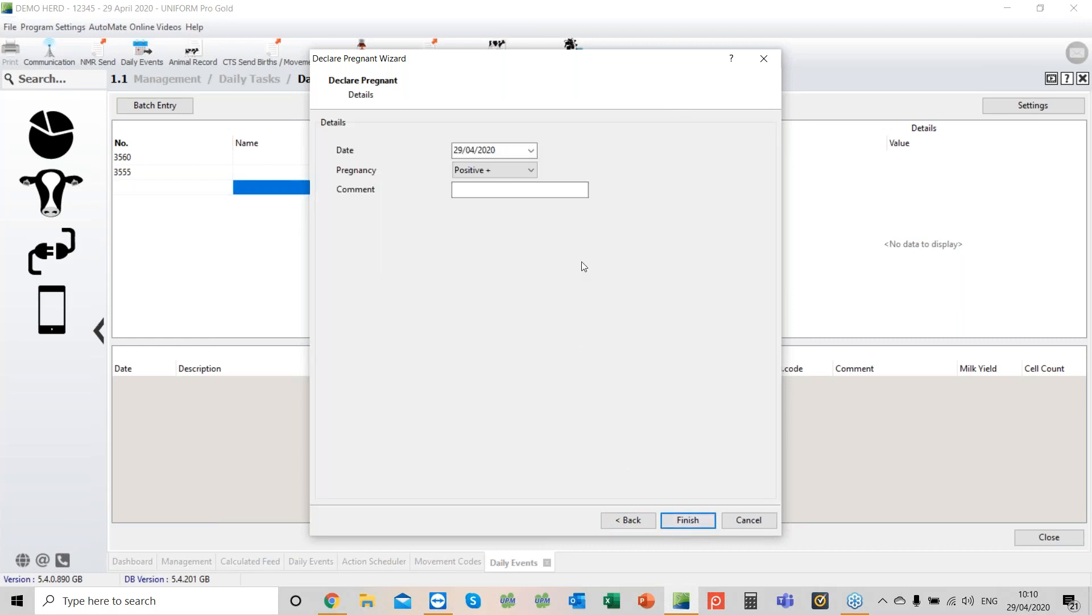
click(495, 191)
text(Bob the Vet)
click(686, 520)
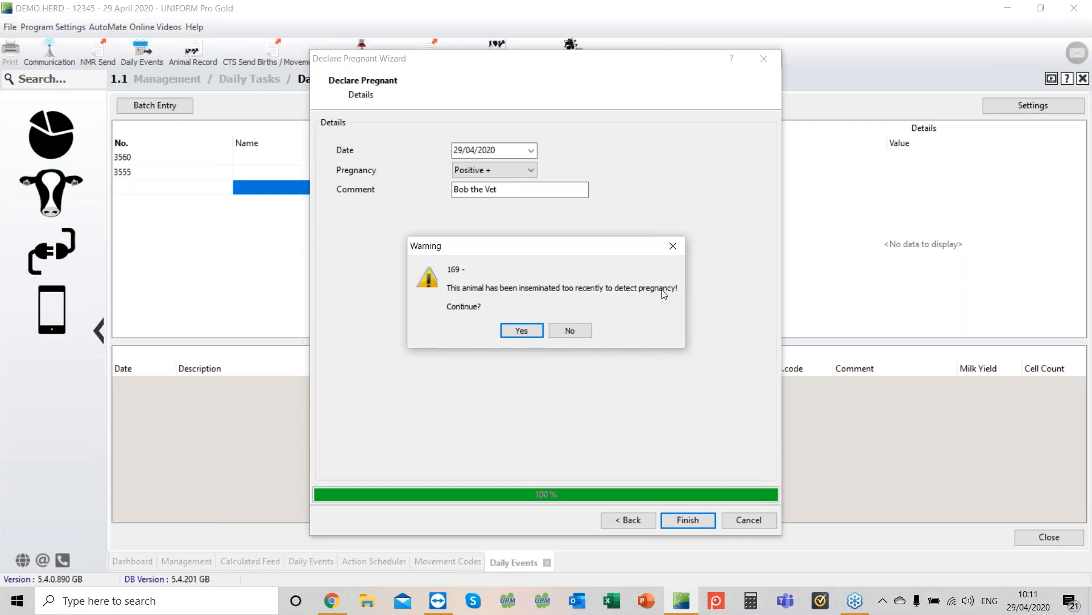
click(516, 329)
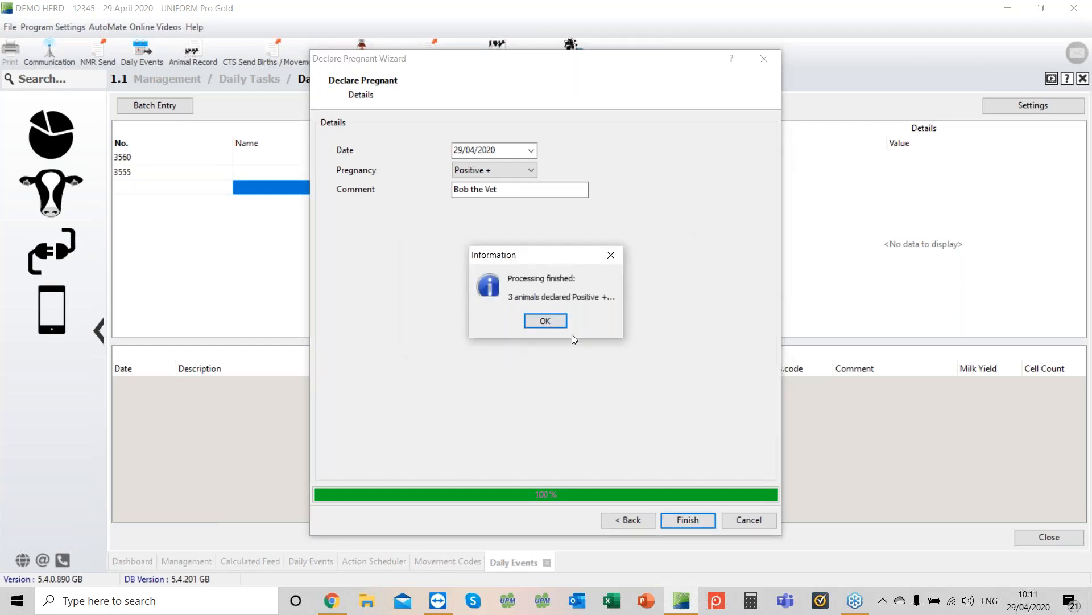
Step: Start a new preg check and select cows 129 and 153
click(546, 322)
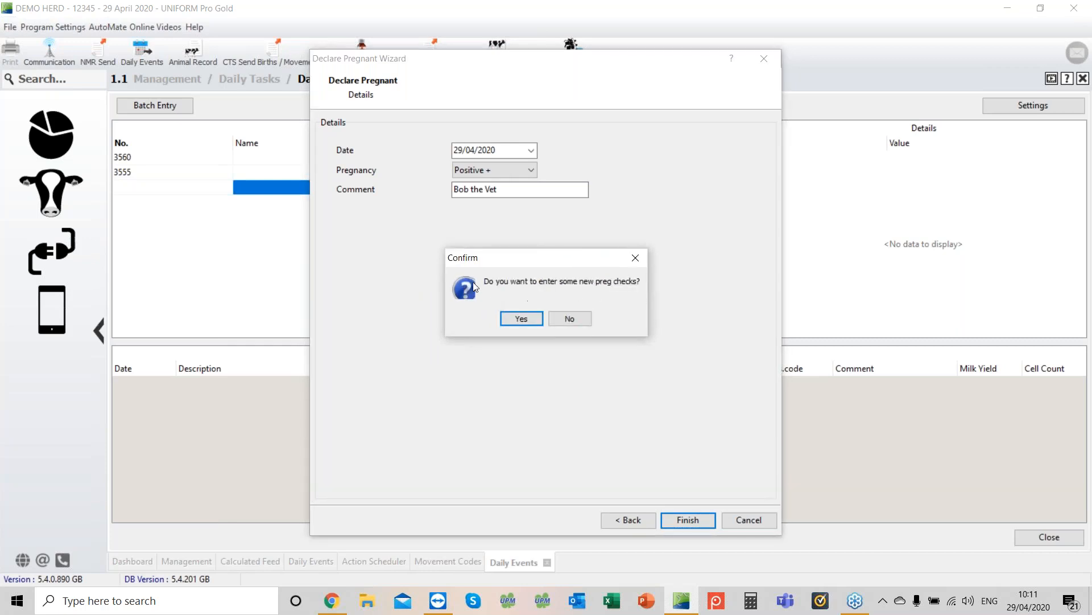
click(518, 320)
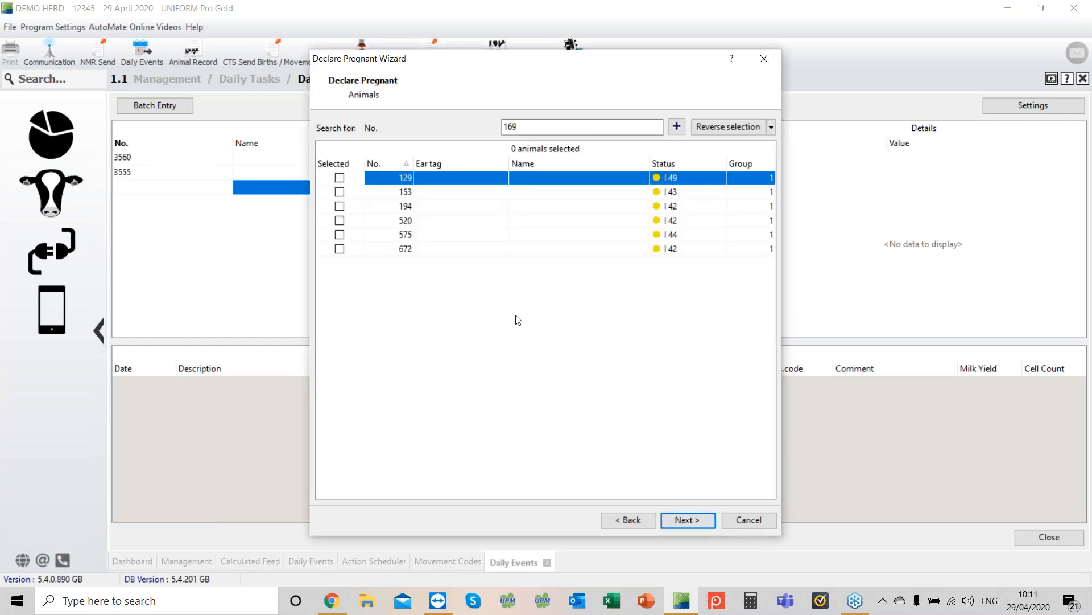
click(341, 178)
click(340, 193)
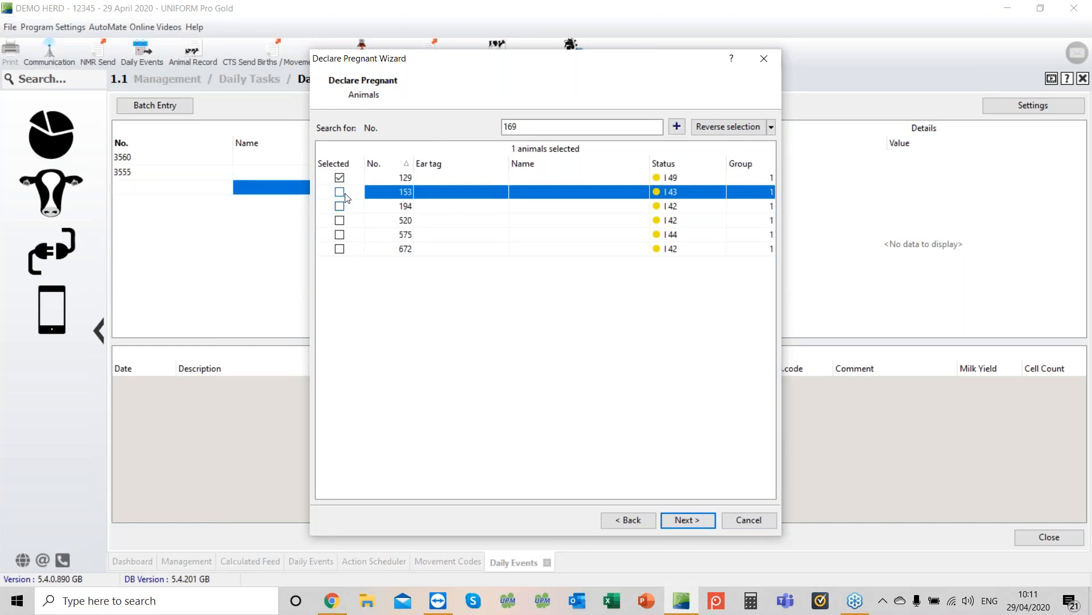
click(340, 192)
click(690, 521)
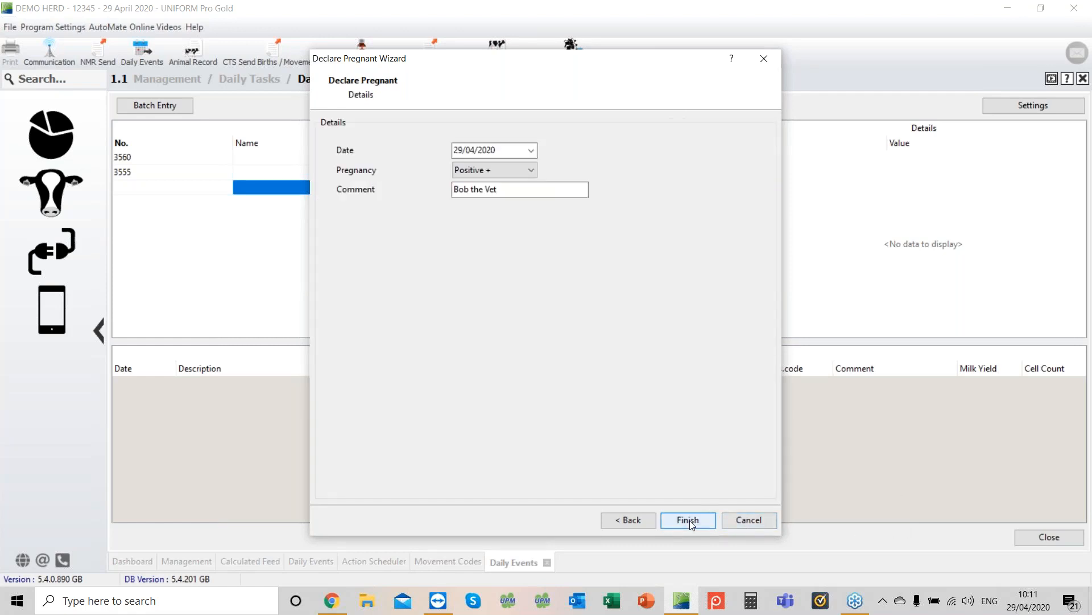
Step: Declare cows 129 and 153 Negative - with no follow-up program
click(535, 170)
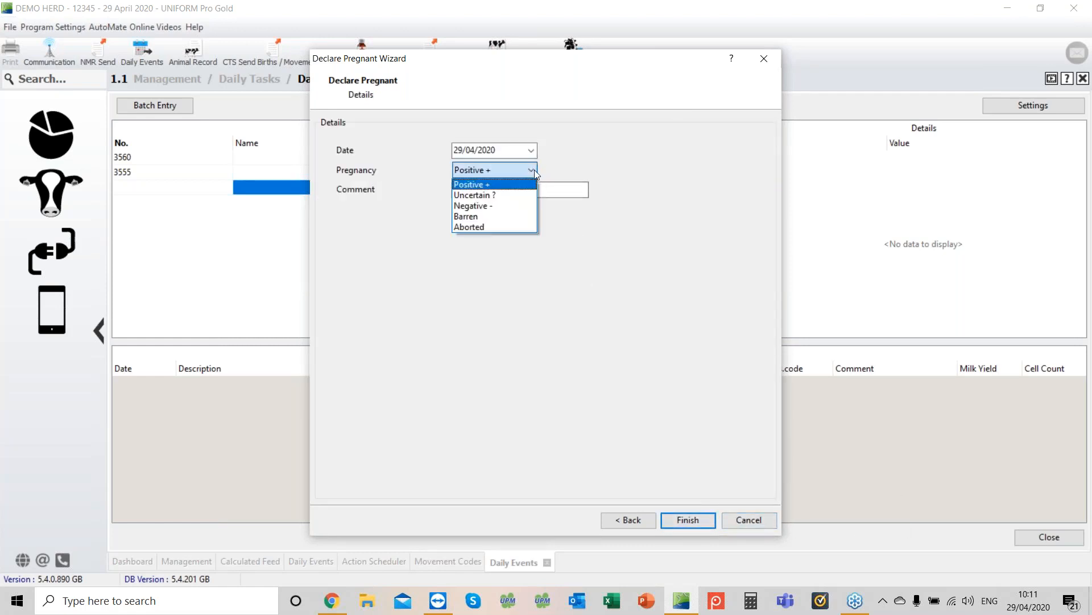
click(504, 207)
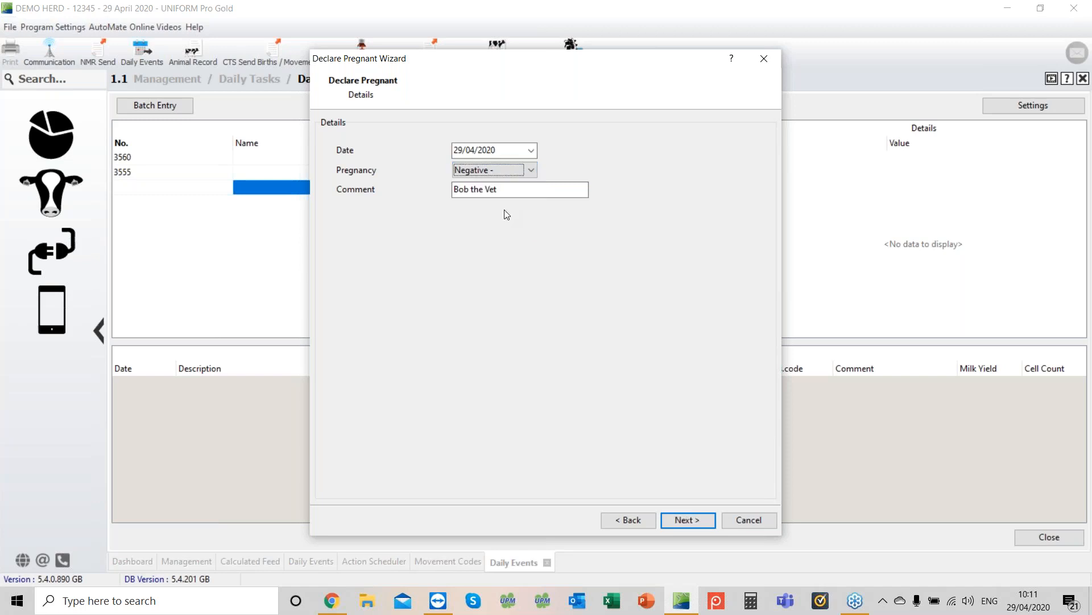
click(686, 519)
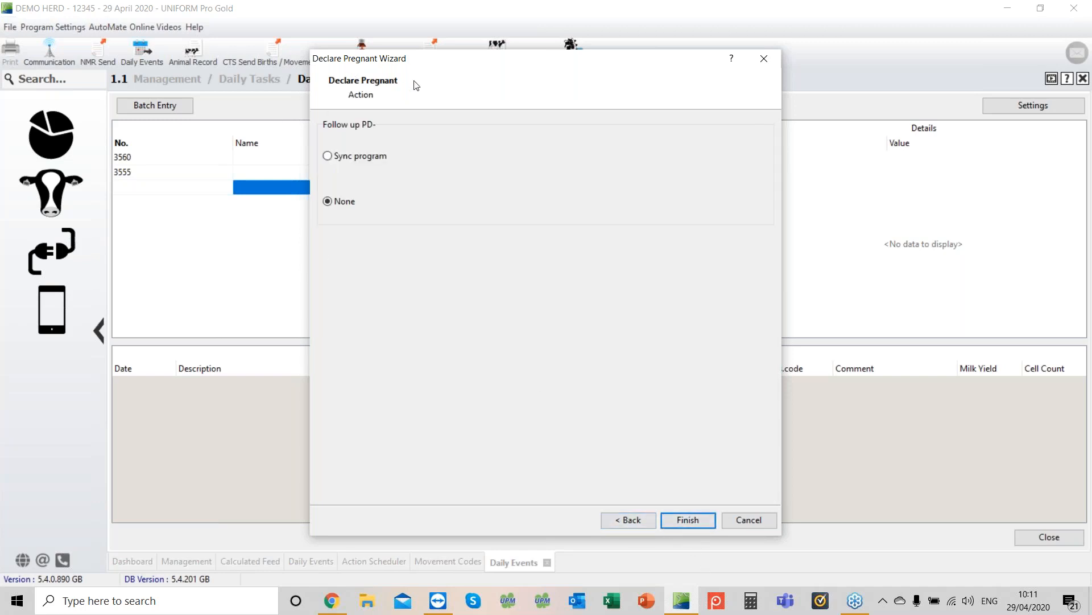
click(692, 518)
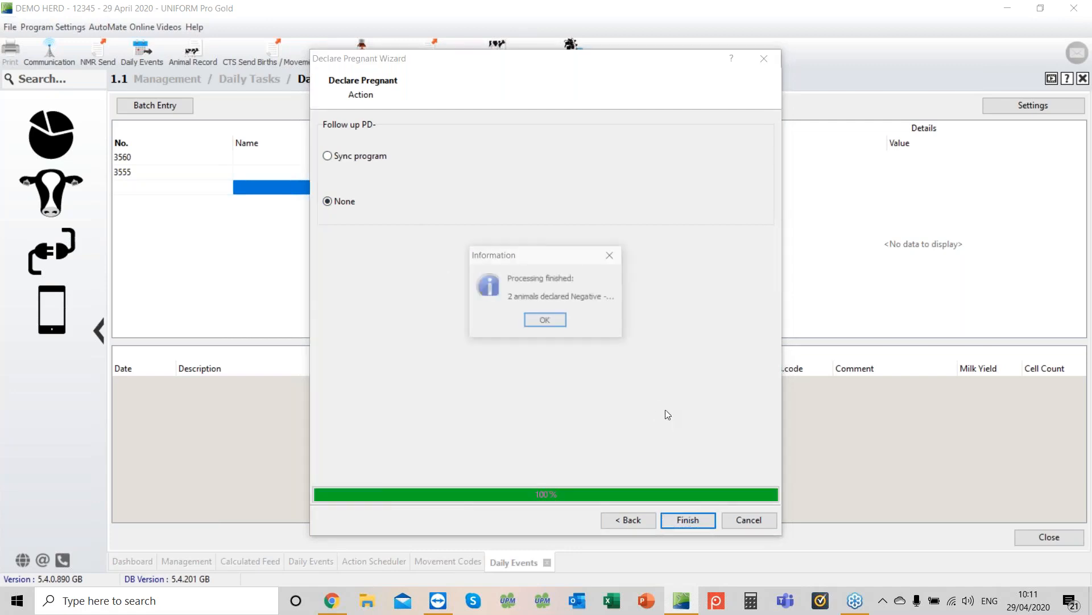
click(545, 322)
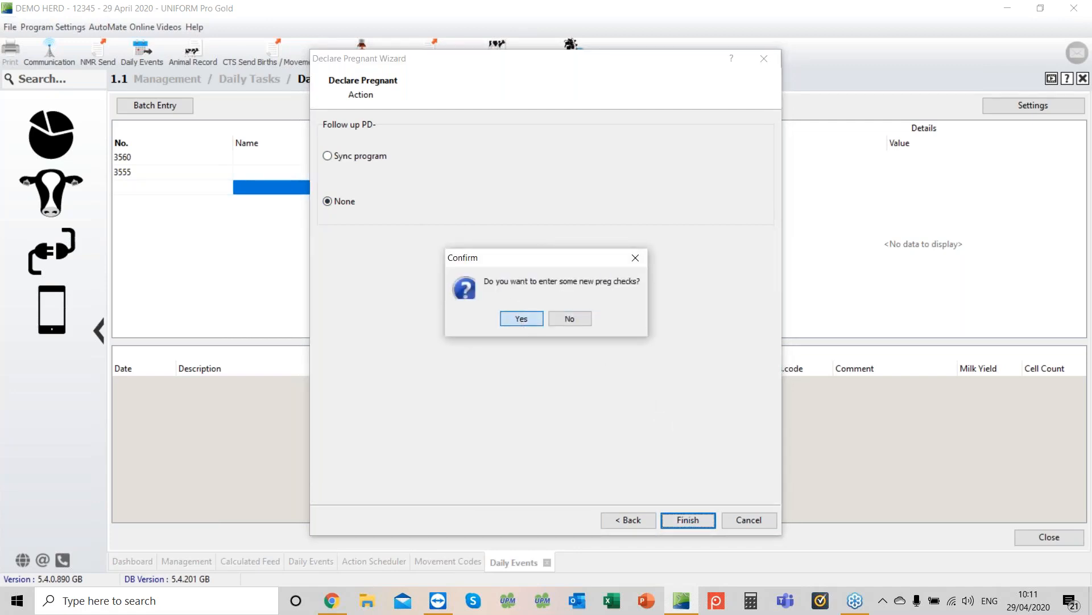
Step: Start another preg check, declare cow 194 Uncertain ?, and finish entering preg checks
click(518, 318)
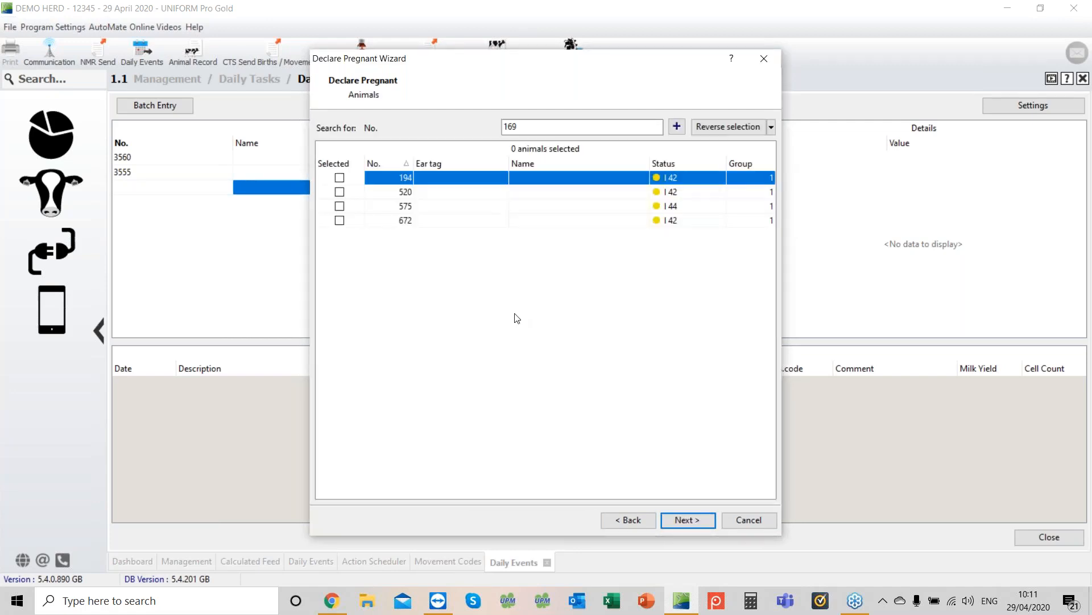
click(340, 178)
click(688, 519)
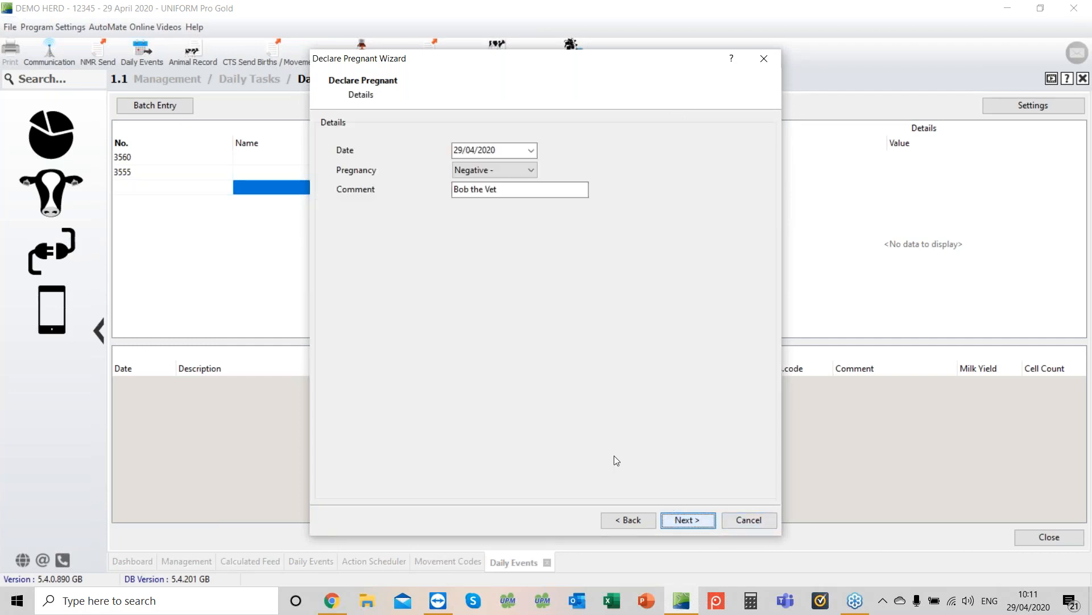
click(532, 170)
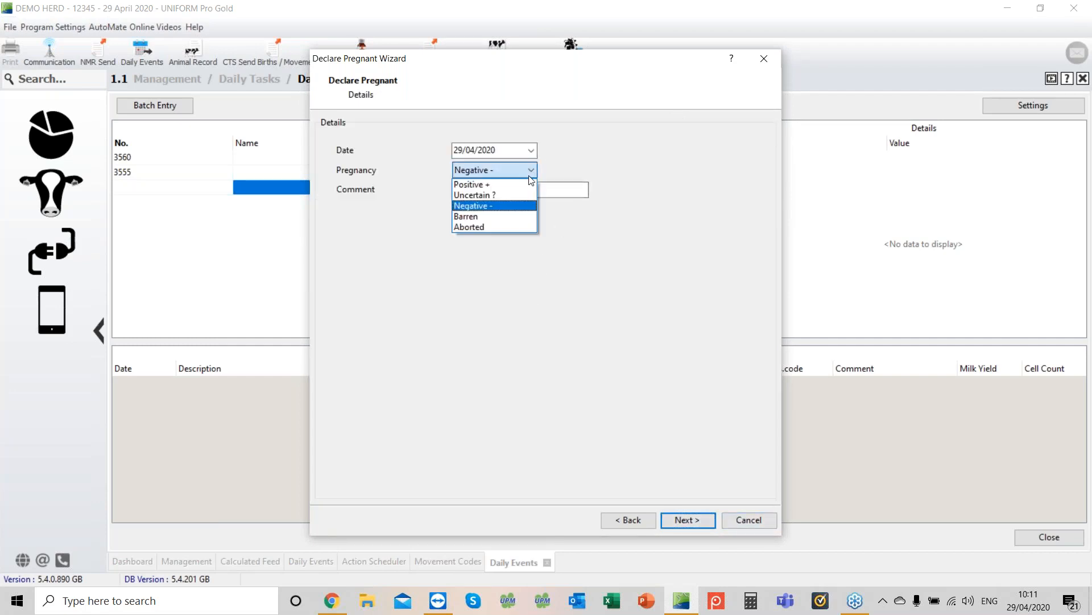
click(499, 199)
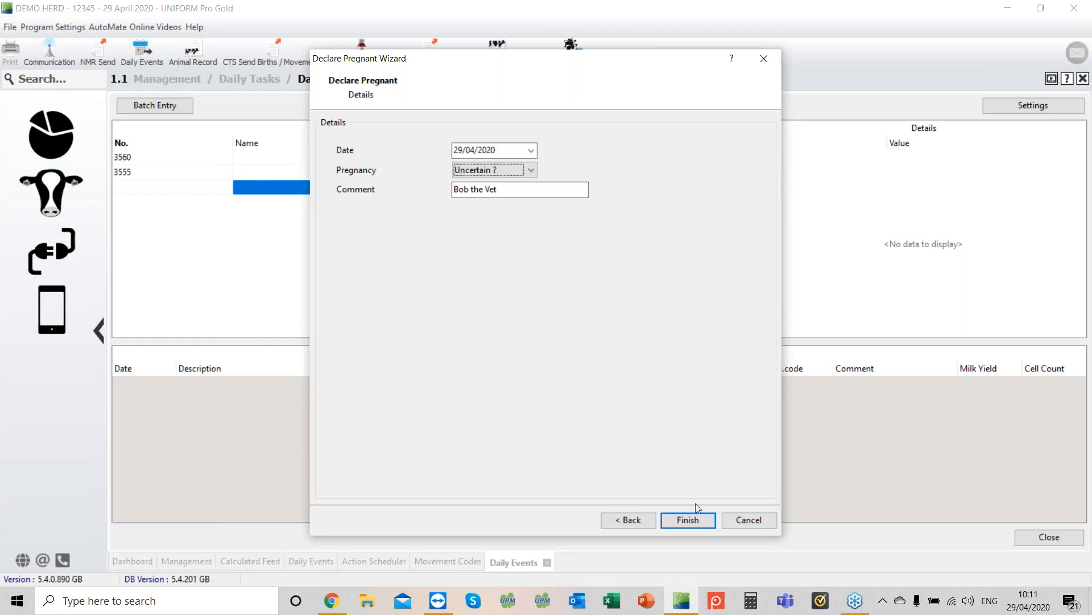
click(689, 521)
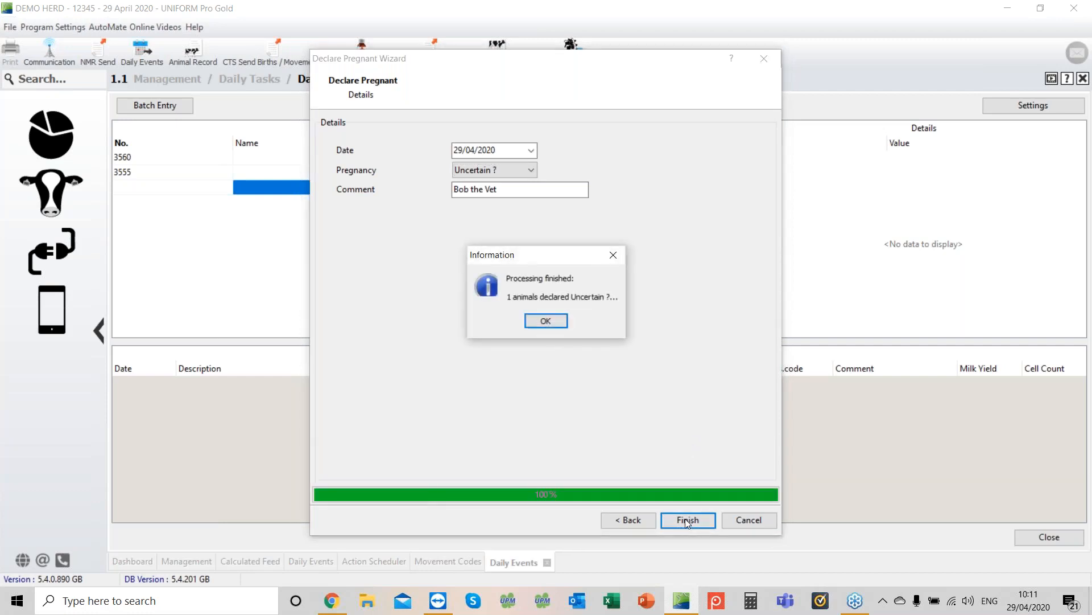
click(545, 321)
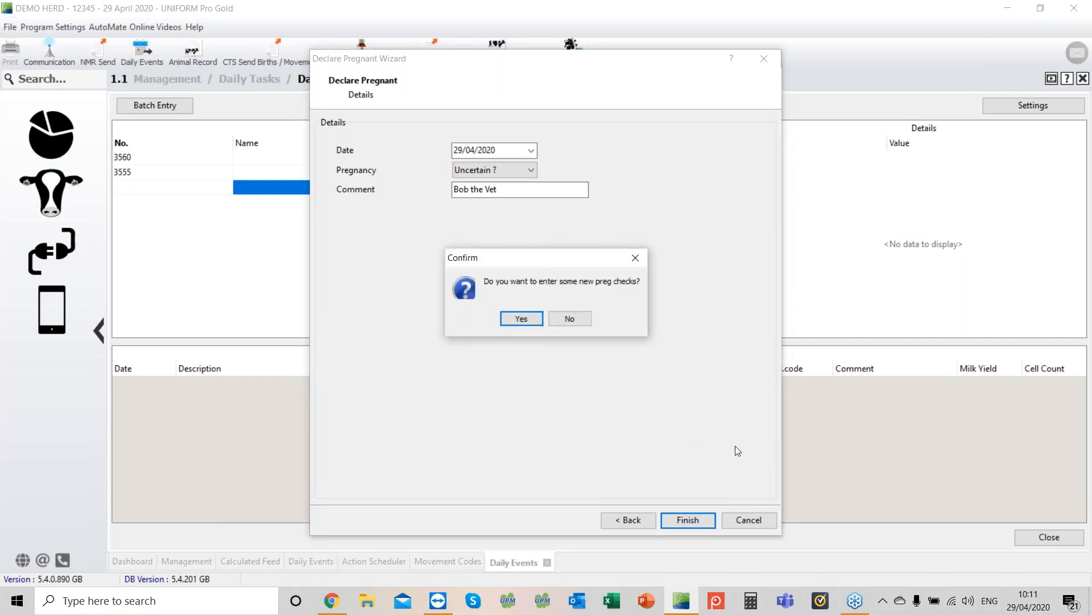
click(566, 320)
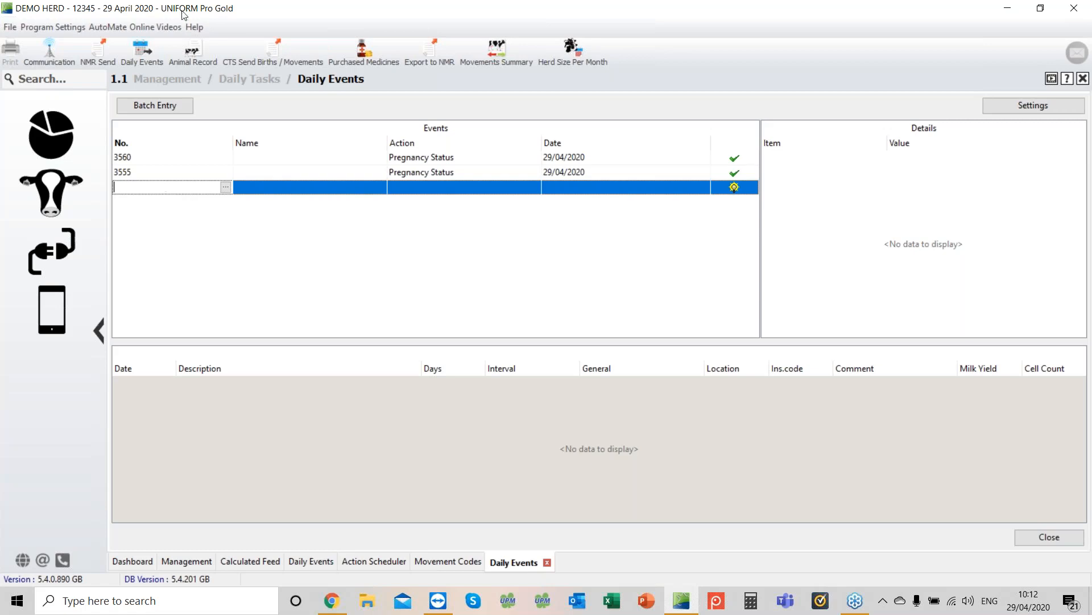
Step: Start a batch dry off with no lactation-based treatment option and select cows 55, 57 and 95
click(161, 108)
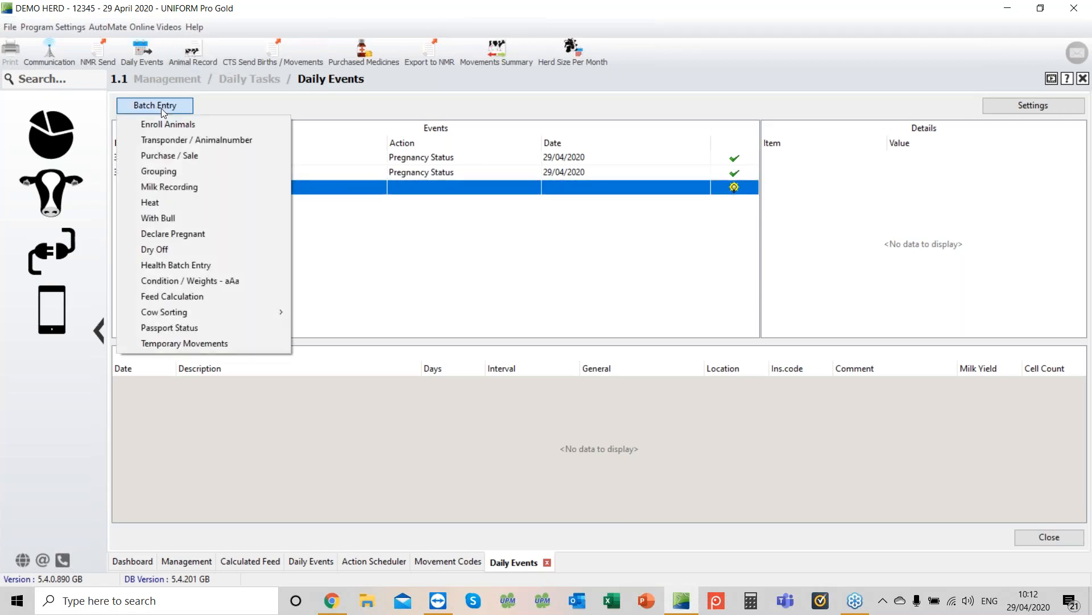
click(184, 249)
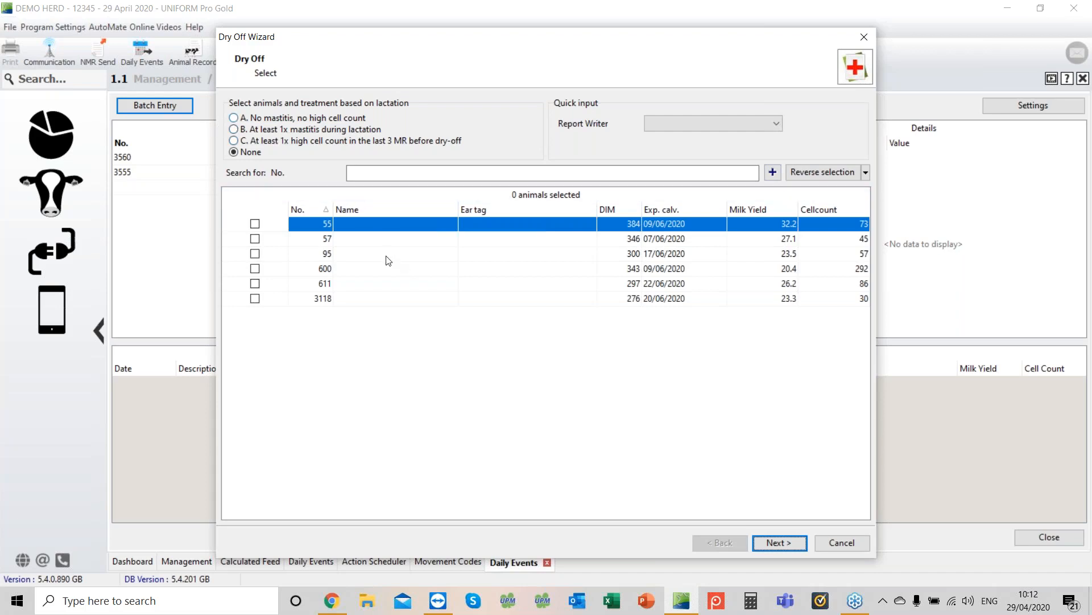
click(234, 118)
click(234, 129)
click(234, 151)
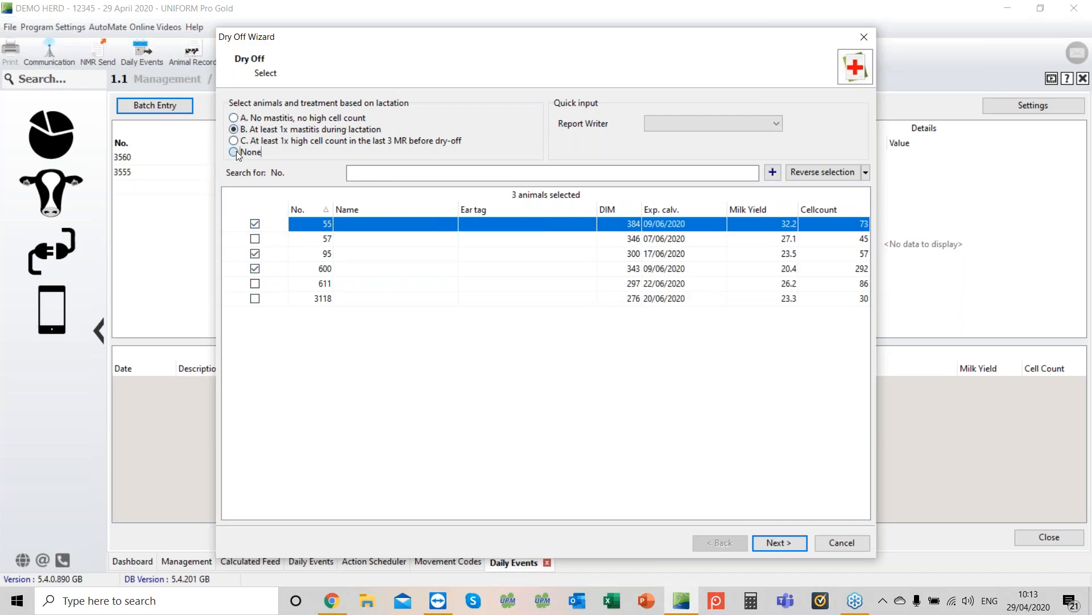
click(254, 223)
click(255, 239)
click(255, 254)
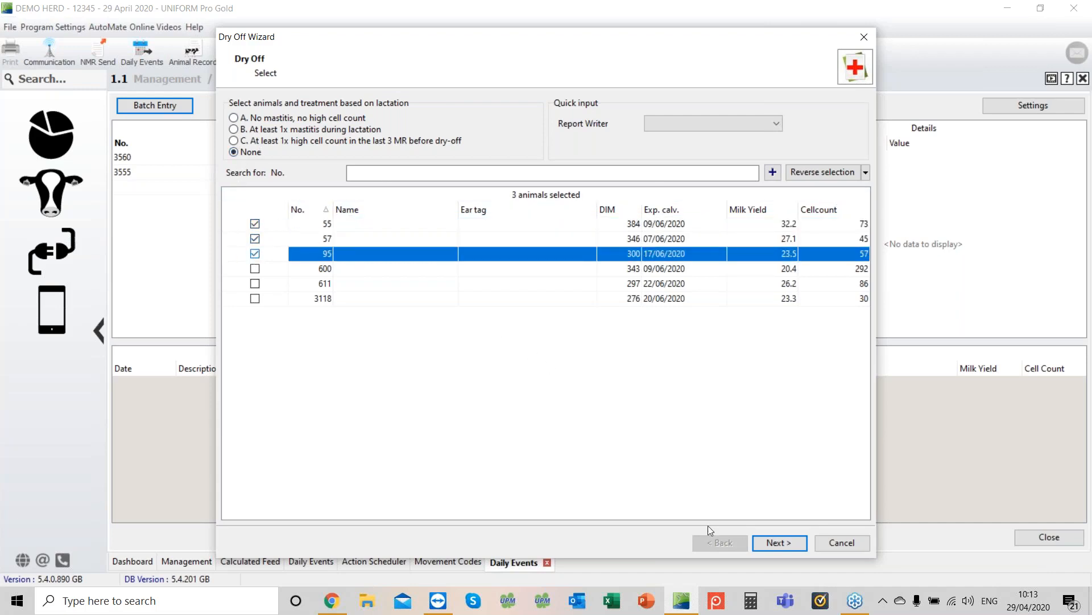
click(780, 542)
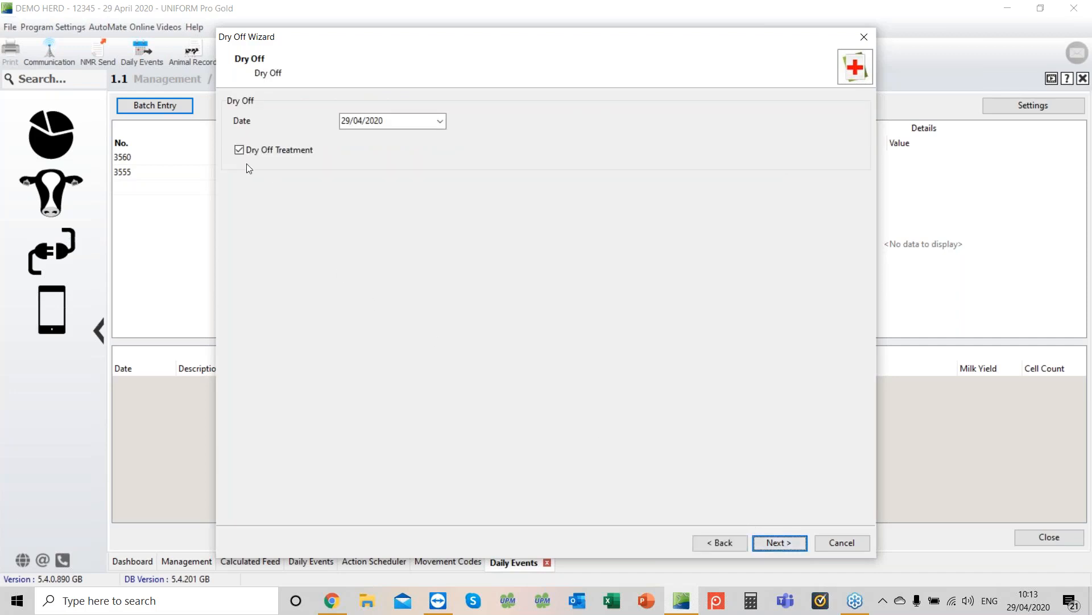
Step: Complete the dry off on 29/04/2020 with Dry off Extra treatment and Medicine Dry Cow from own stock, then finish
click(777, 542)
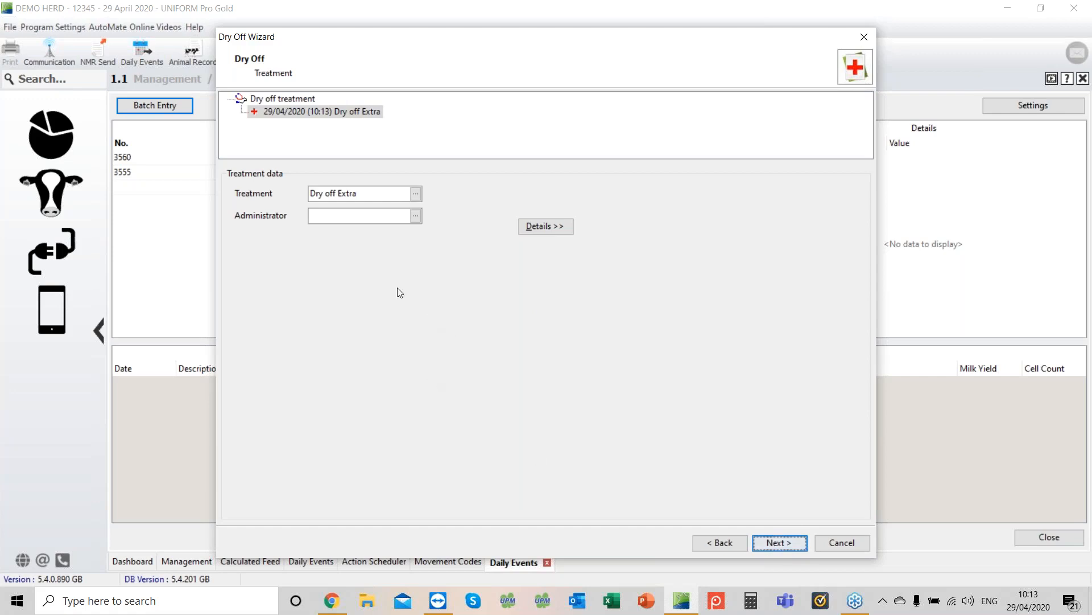
click(778, 544)
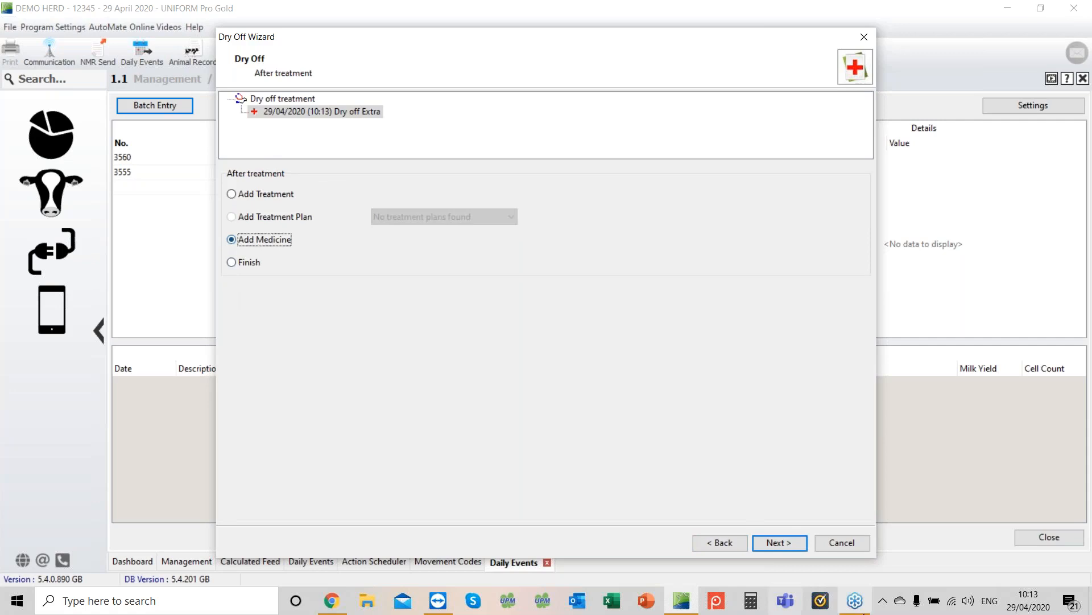
click(787, 544)
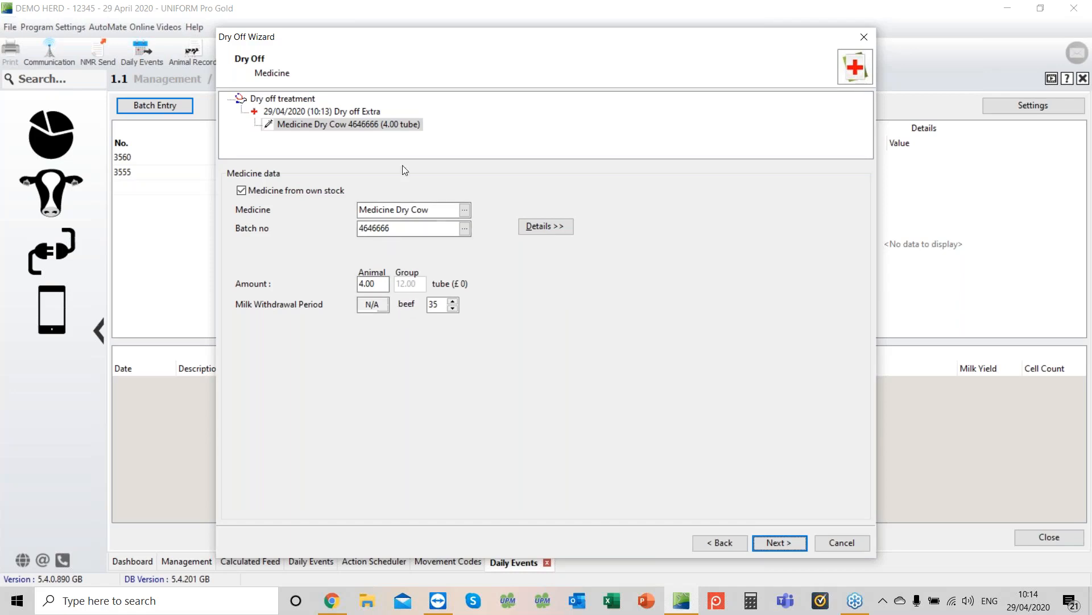
click(783, 543)
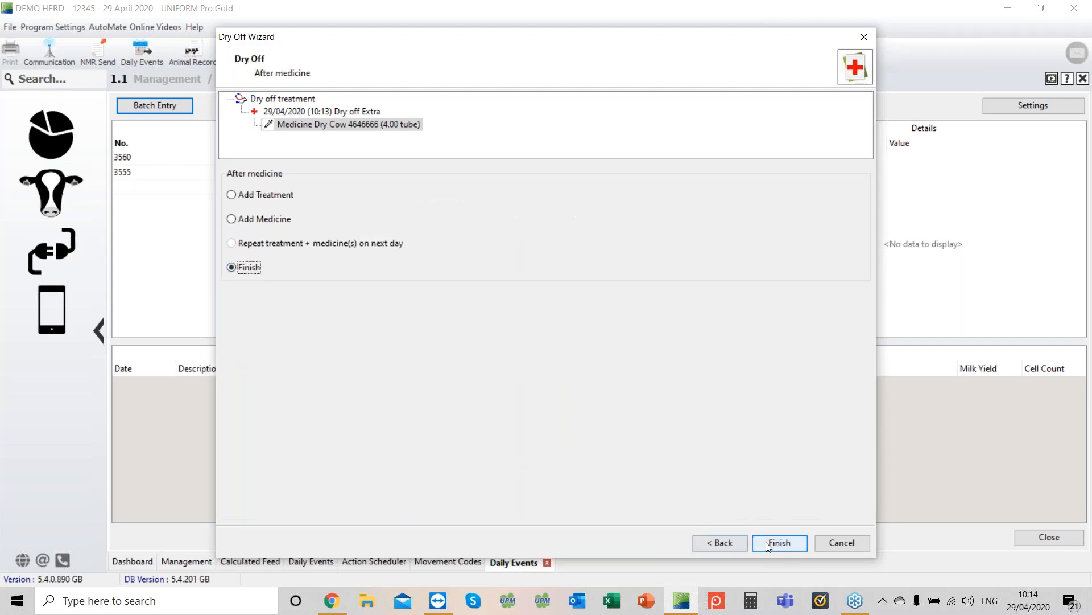
click(774, 544)
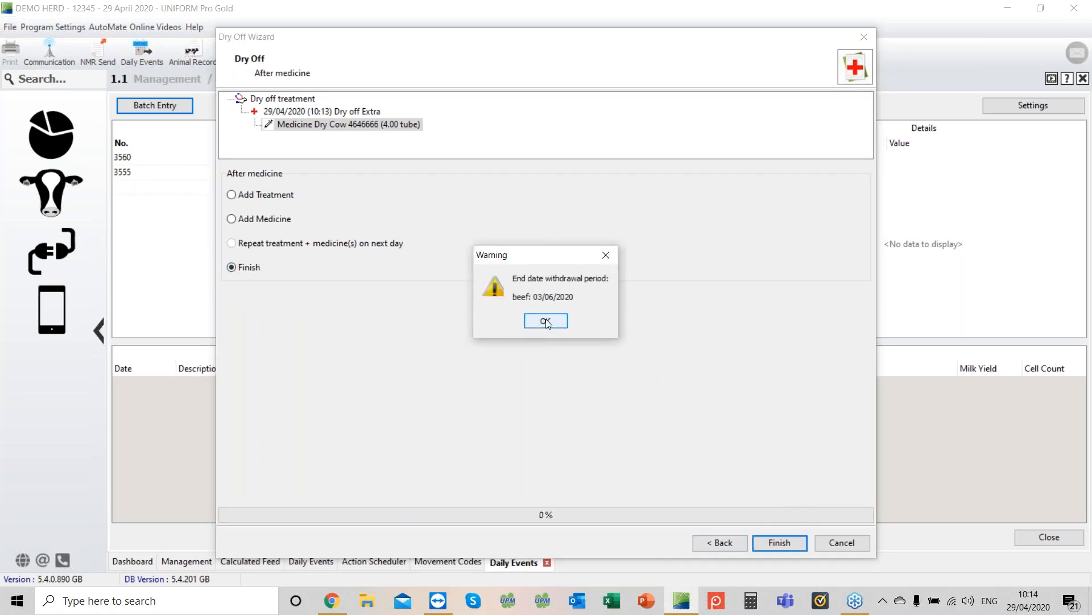
key(Return)
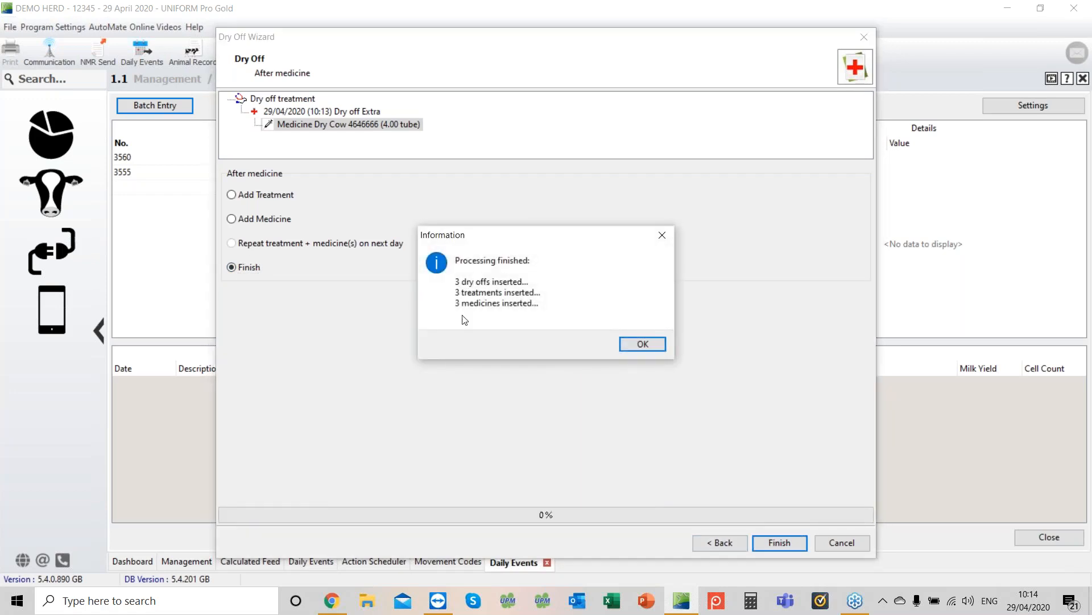
click(652, 347)
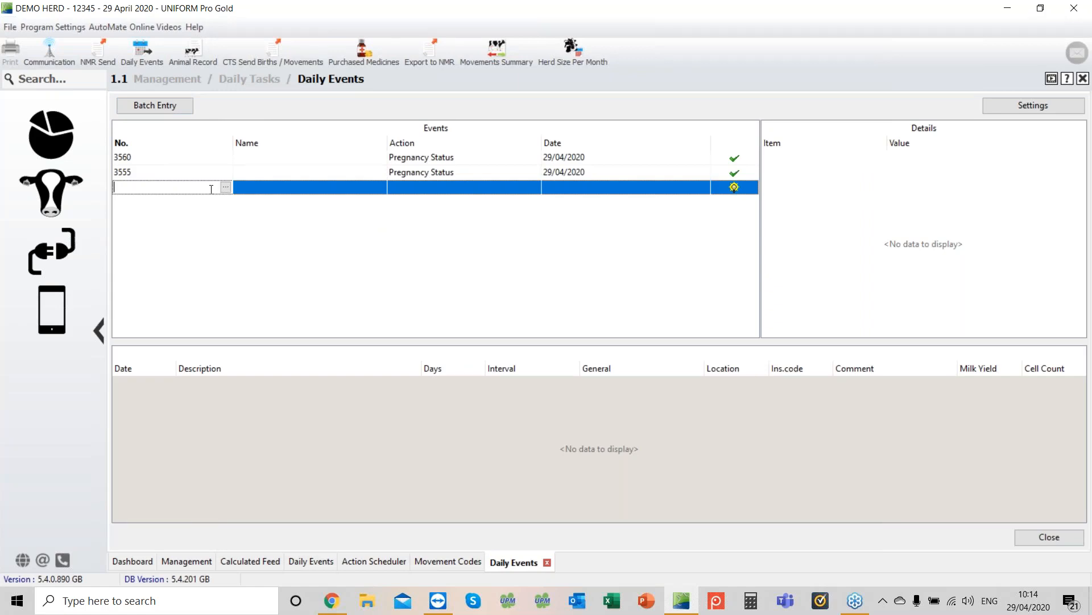
Step: Enter a Calving event for cow 969 dated 28/04/2020
text(969)
key(Return)
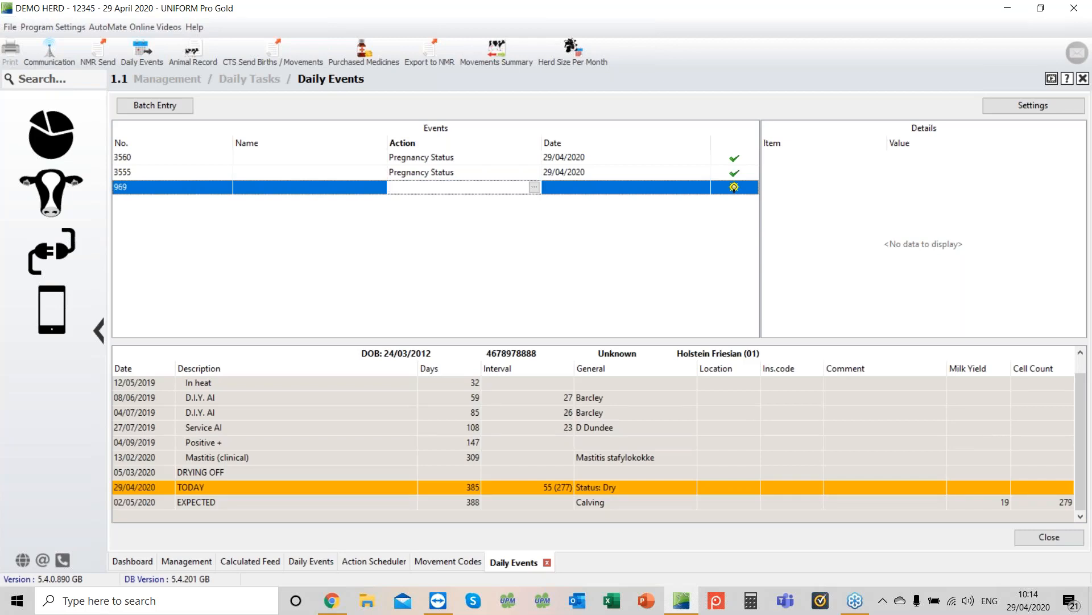
text(Calving)
key(Return)
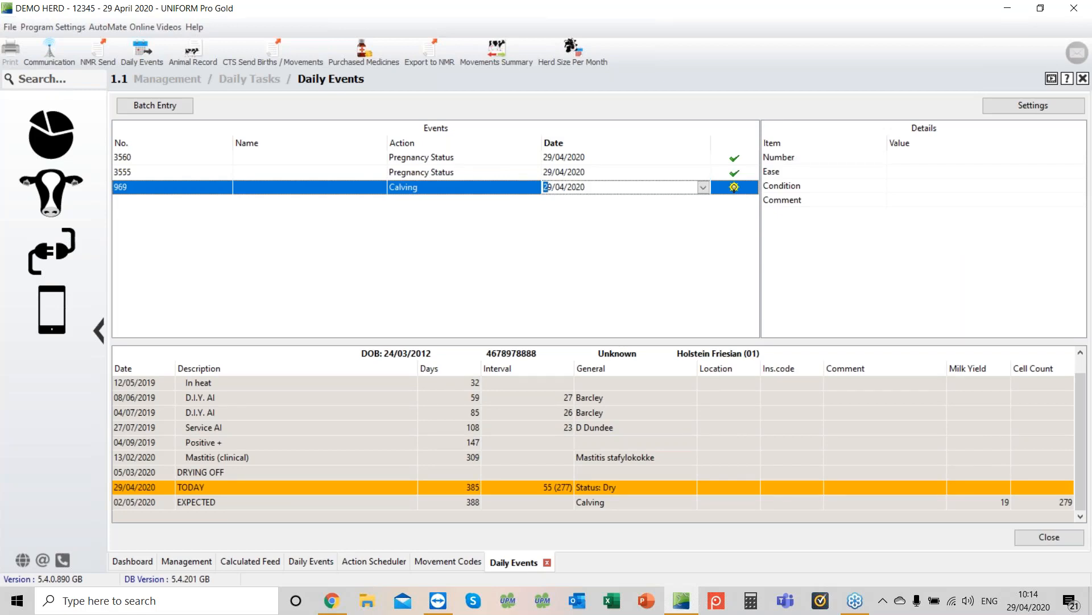
key(minus)
key(Return)
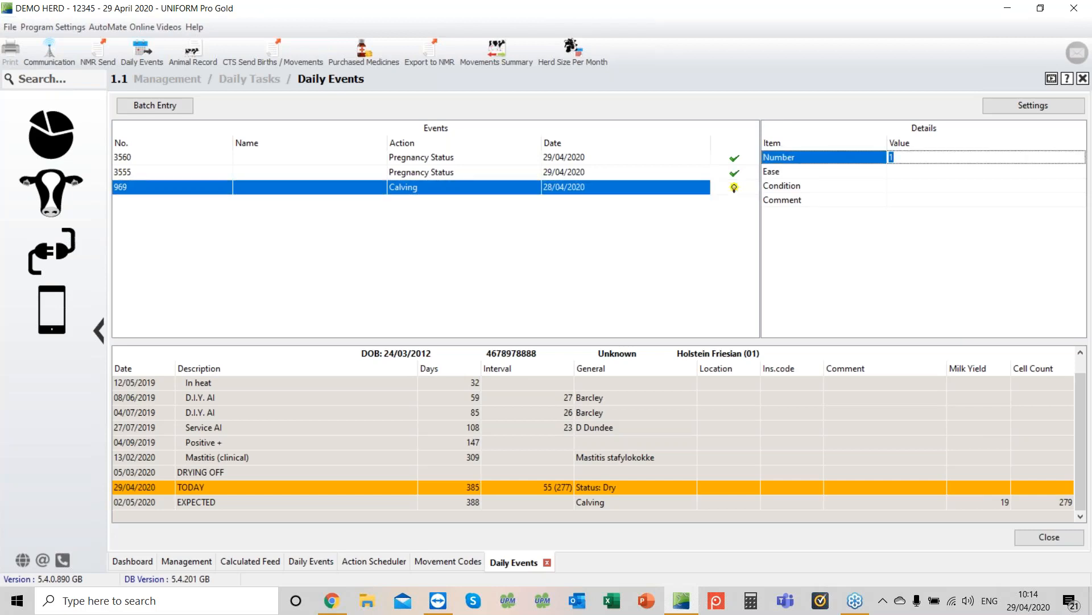
Step: Fill in the calving details: number 1, ease No problem, condition 4 and comment Big Calf
key(Return)
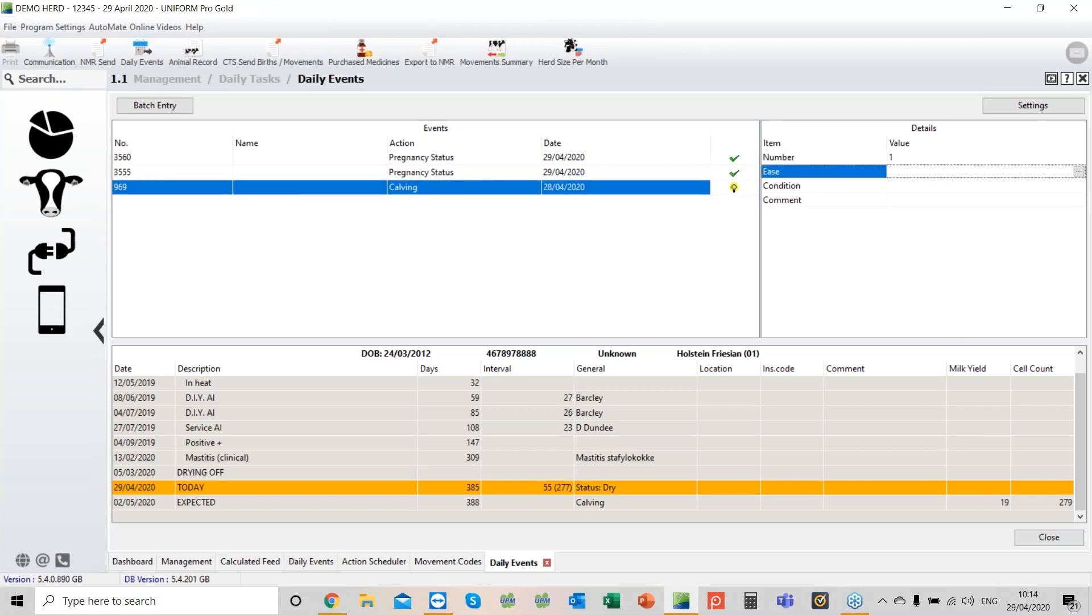
key(Return)
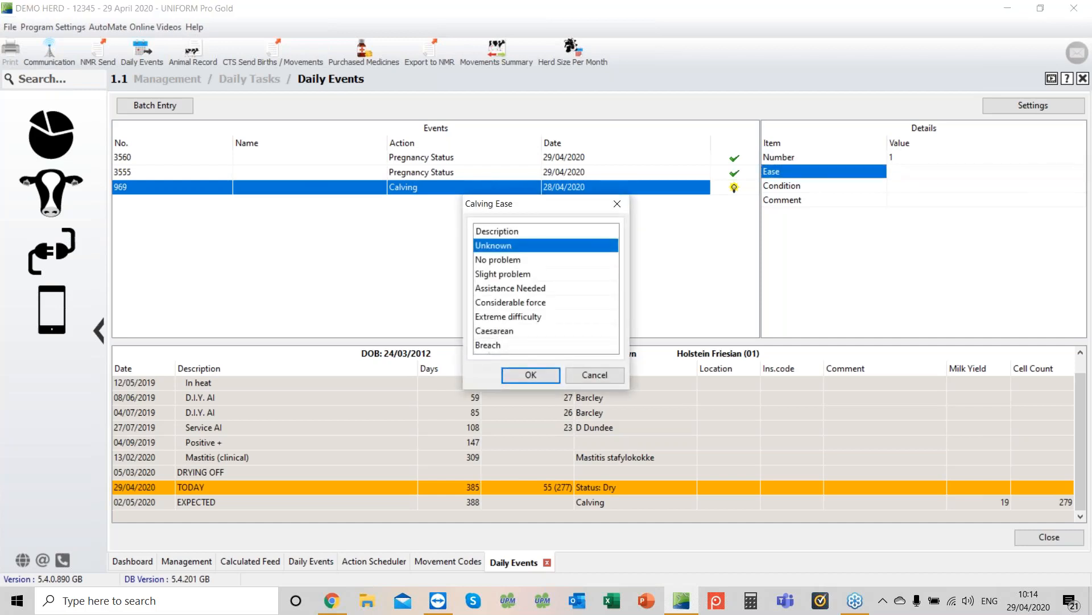
key(Down)
key(Return)
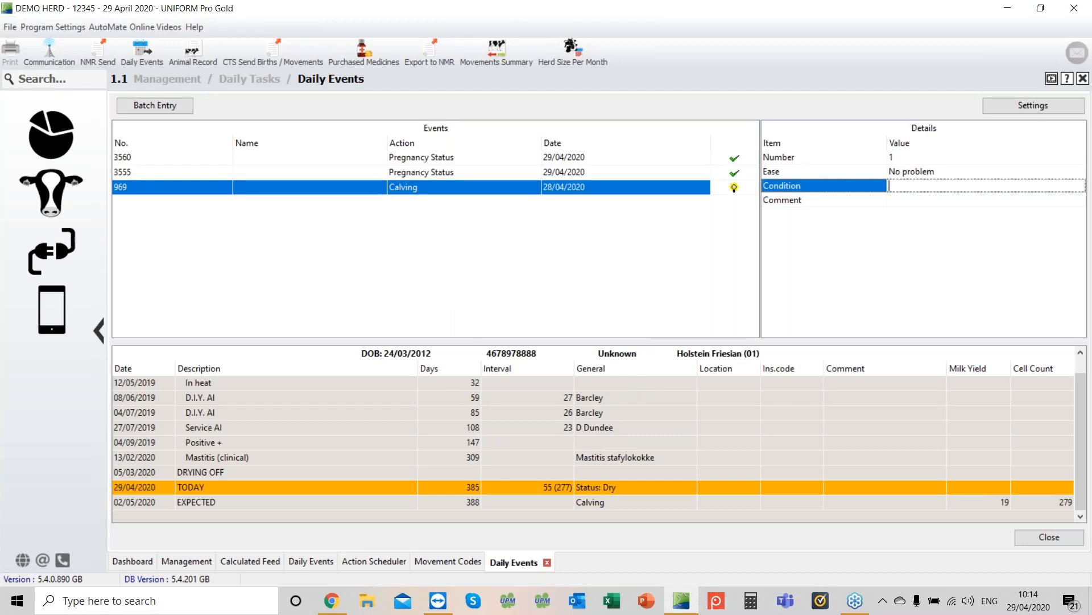
text(4)
key(Return)
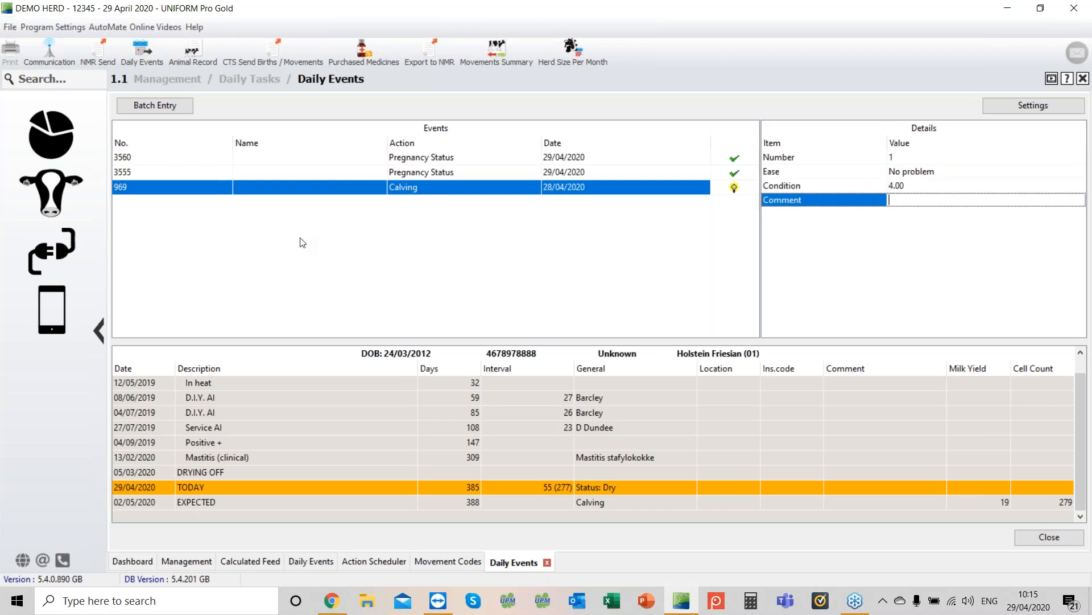
text(Big Calf)
key(Return)
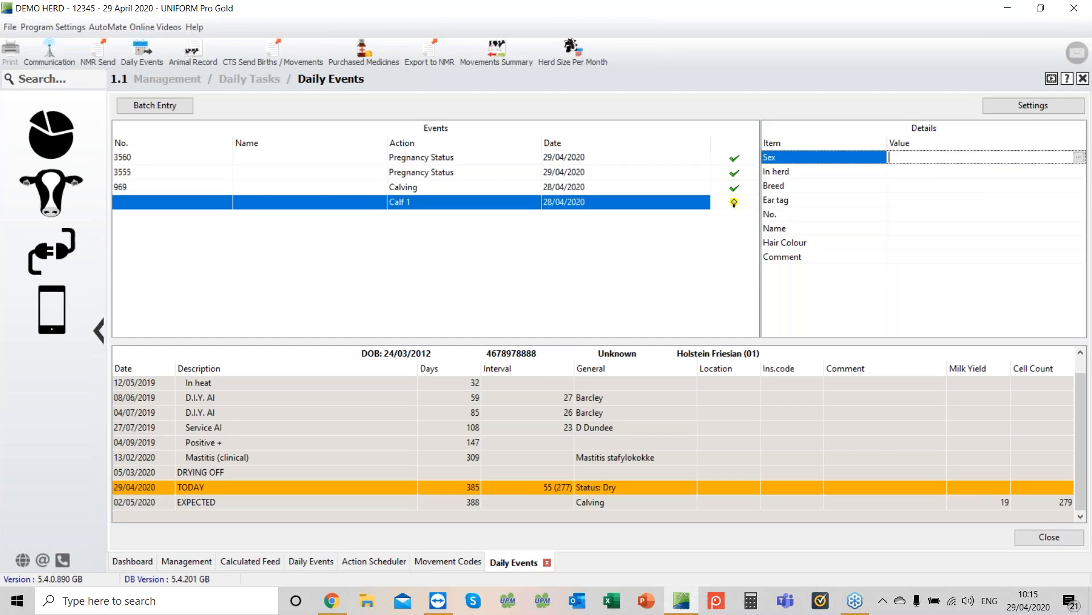
Step: Set the calf's sex to Female, in herd to Yes and breed to Holstein Friesian (01)
key(Return)
key(Down)
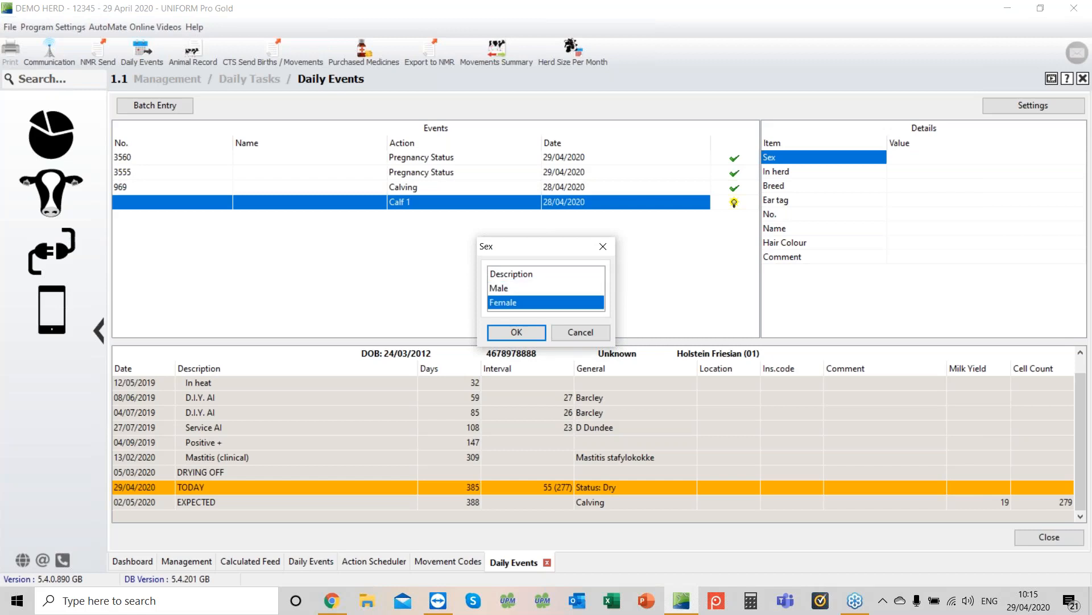
key(Return)
key(Return)
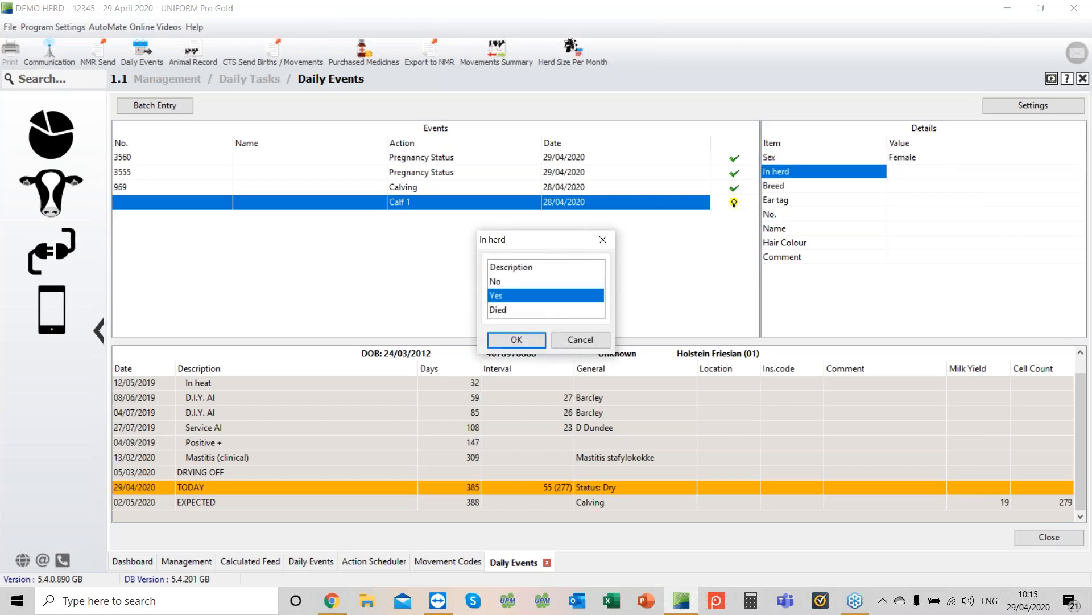
key(Return)
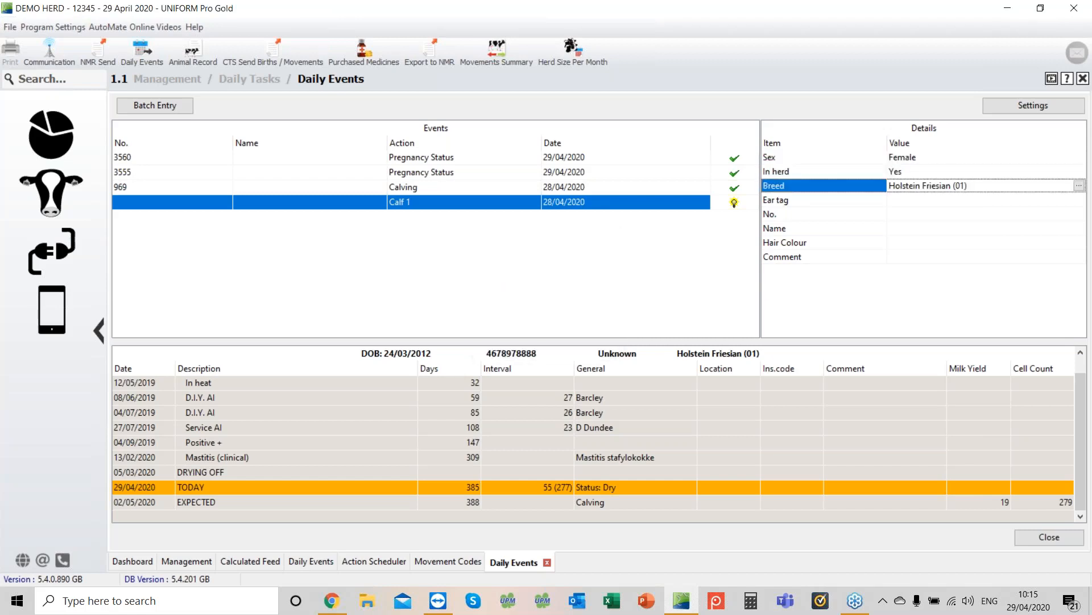
key(Return)
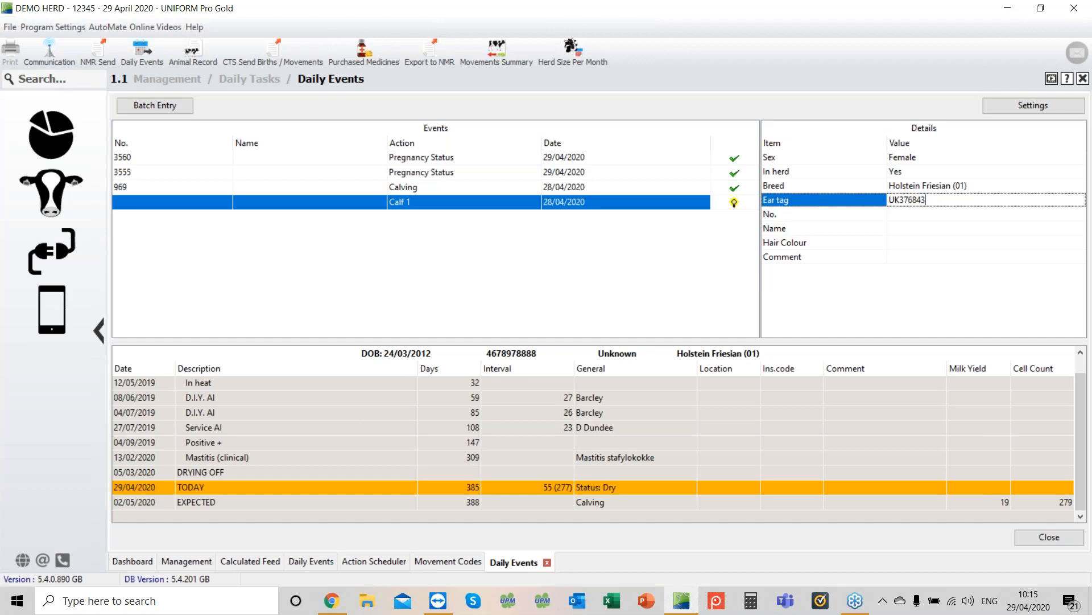
text(200005)
key(Return)
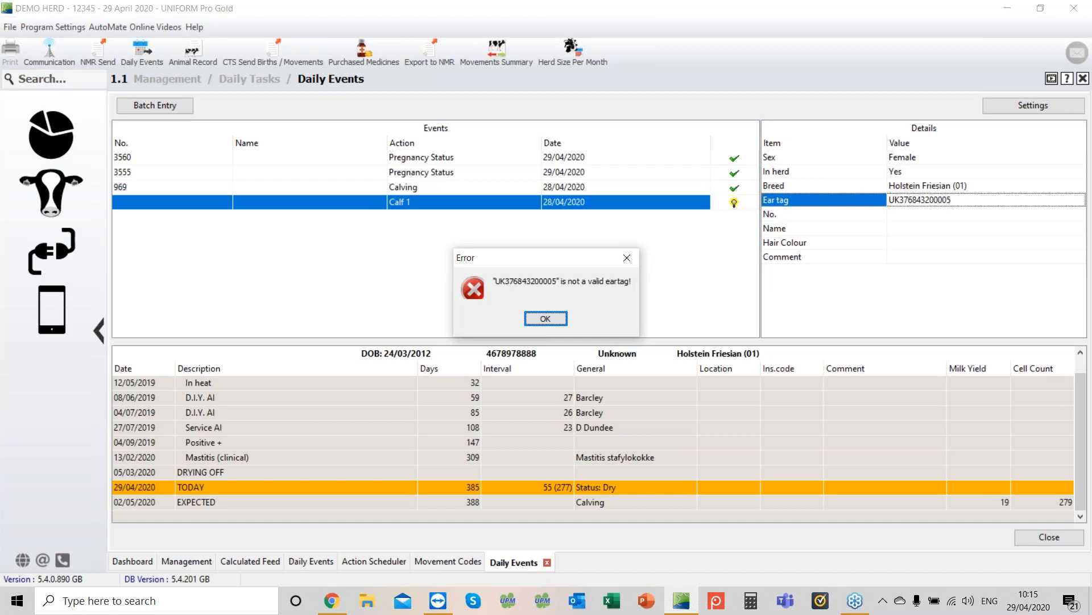
key(Return)
click(900, 200)
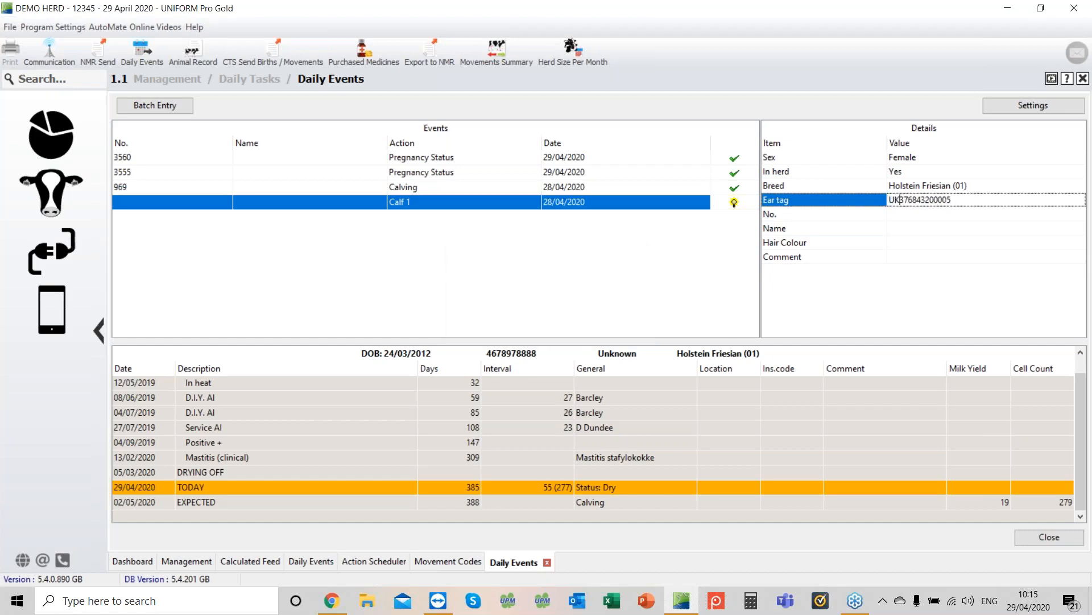
key(Right)
key(Right)
key(BackSpace)
text(4)
key(Return)
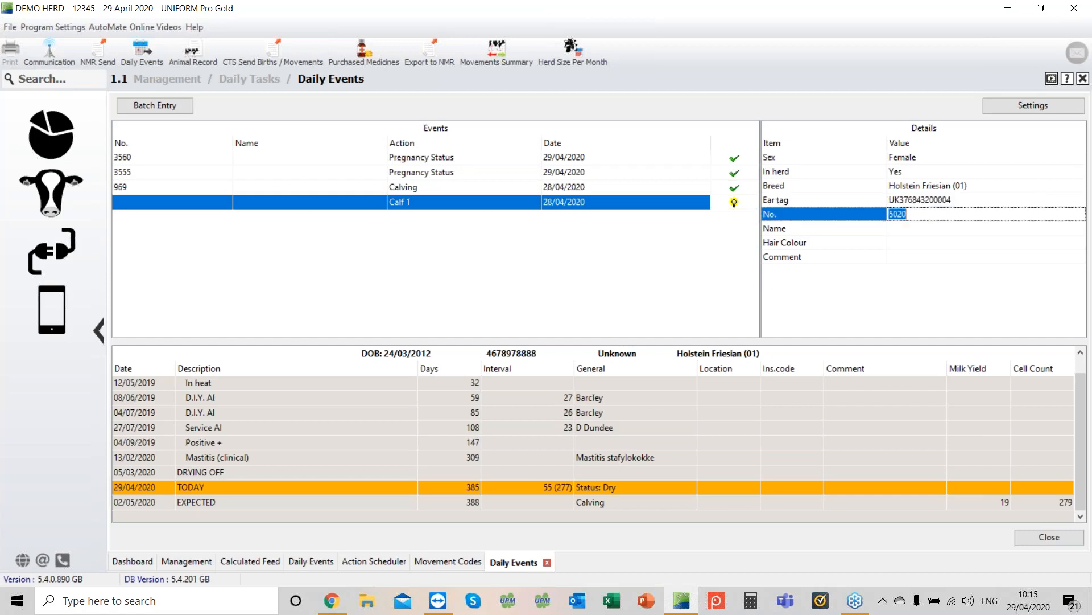
Step: Set the calf's number to 1004 and hair colour to Black, and save the calf record
text(1004)
key(Return)
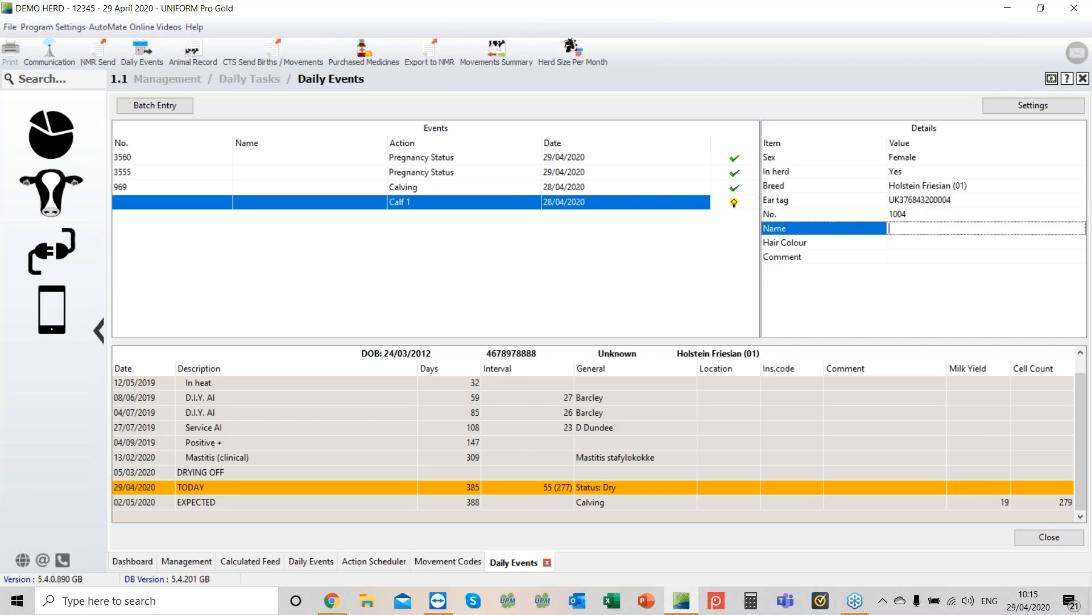
key(Return)
key(Return)
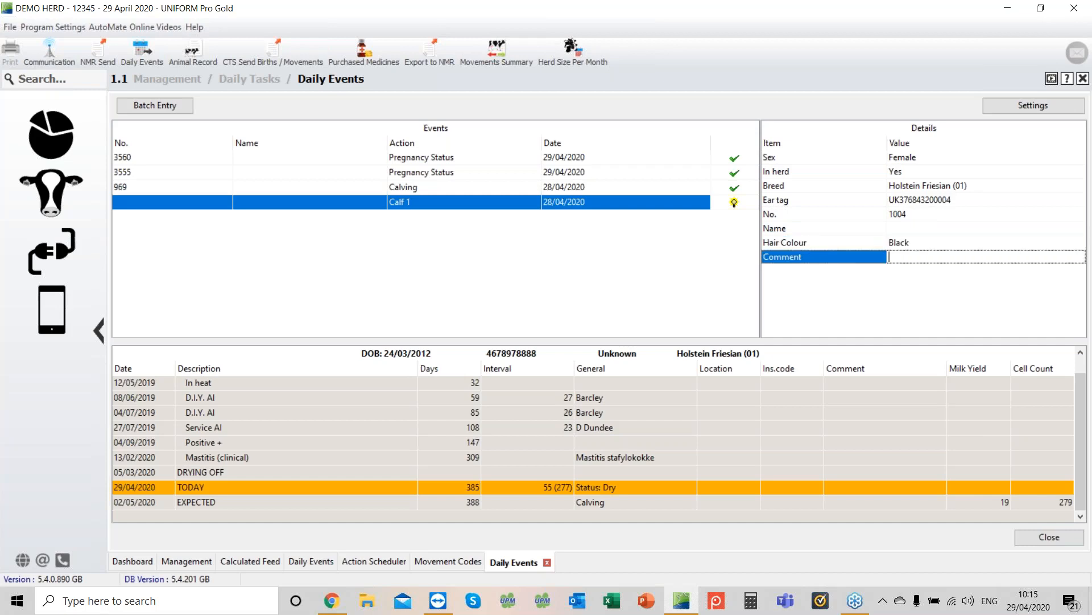
key(Return)
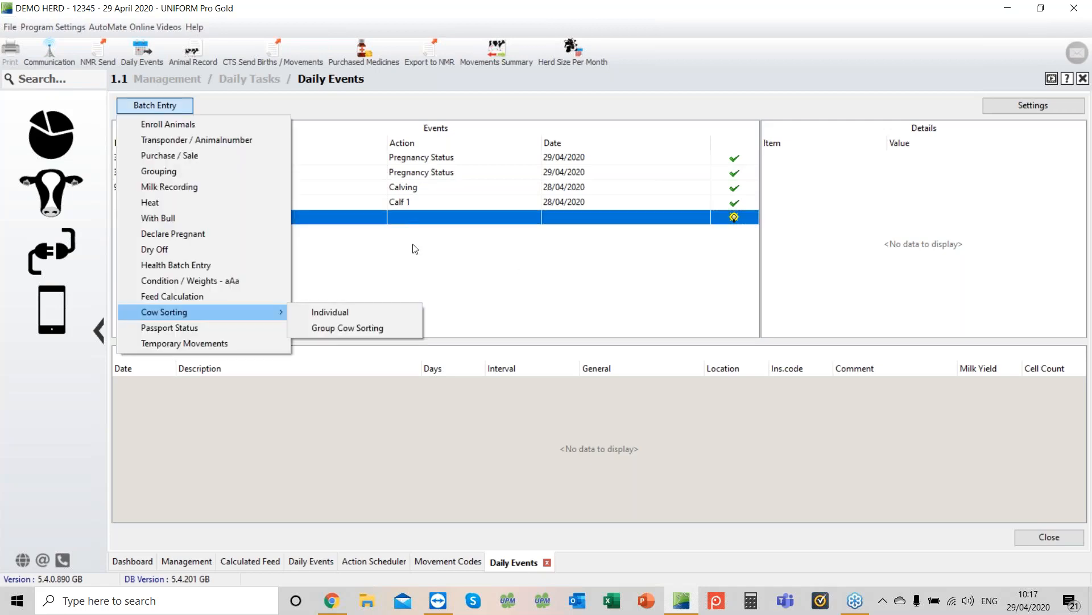
Step: Check the herd dashboard, then return to Daily Events
click(426, 249)
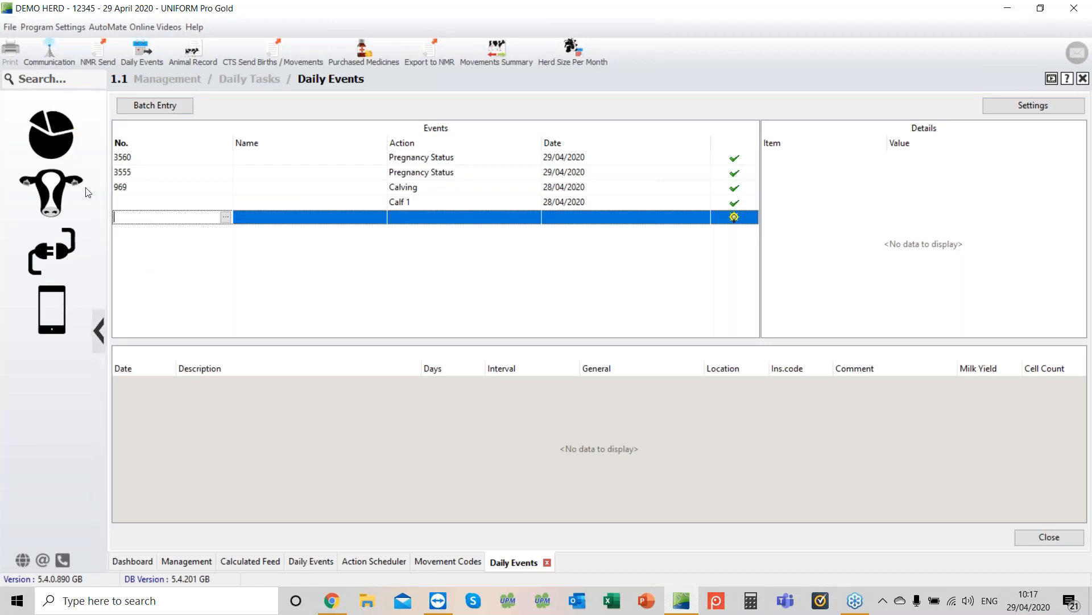
click(132, 562)
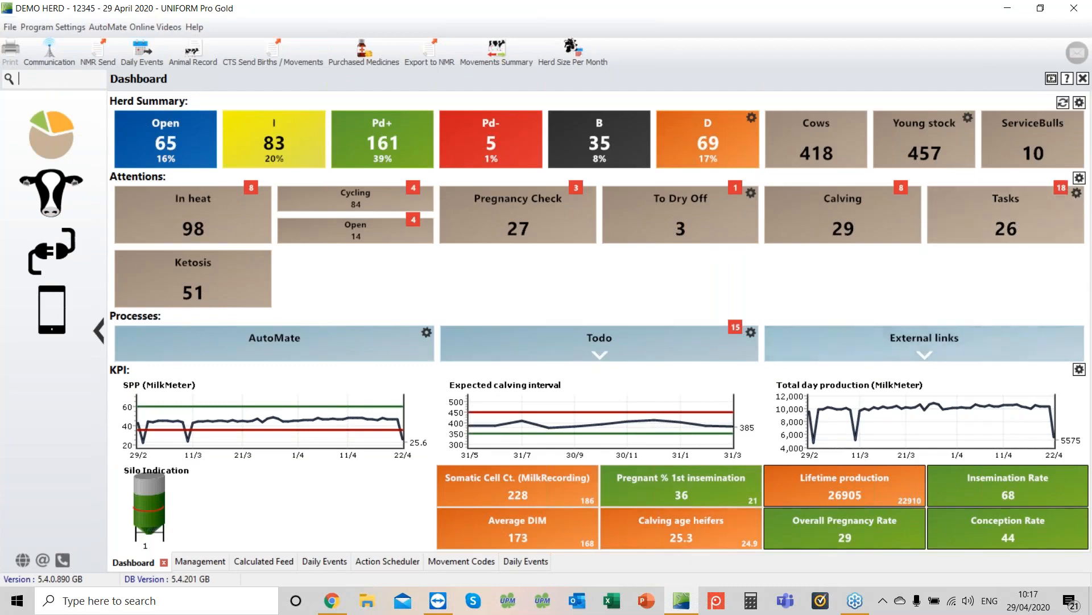
click(531, 559)
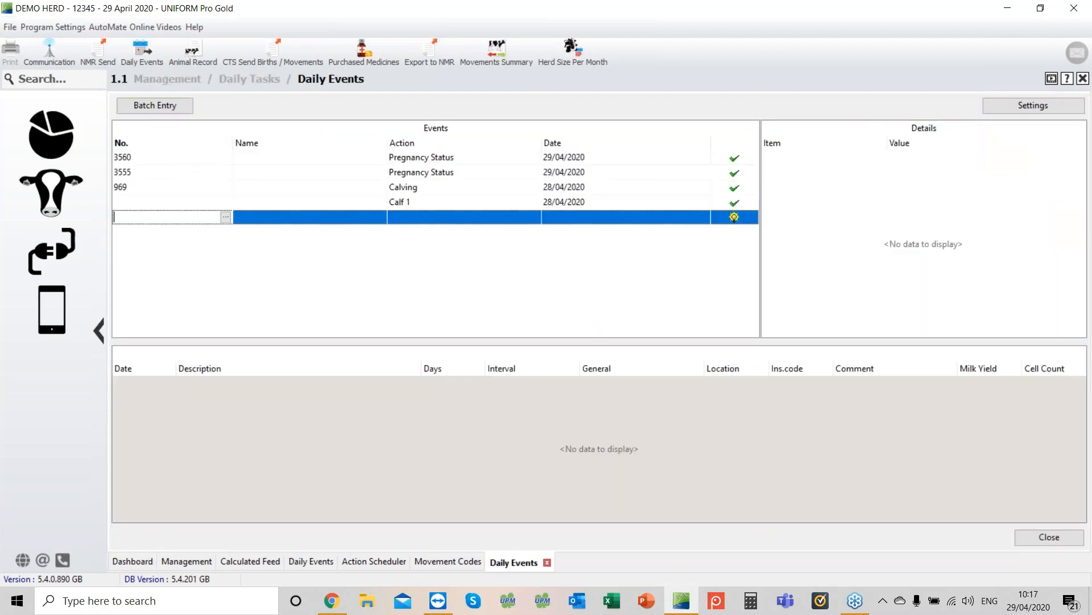
Step: Start a health batch entry for calved cows only, using the Foot Trim 100 DIM action scheduler list
click(159, 106)
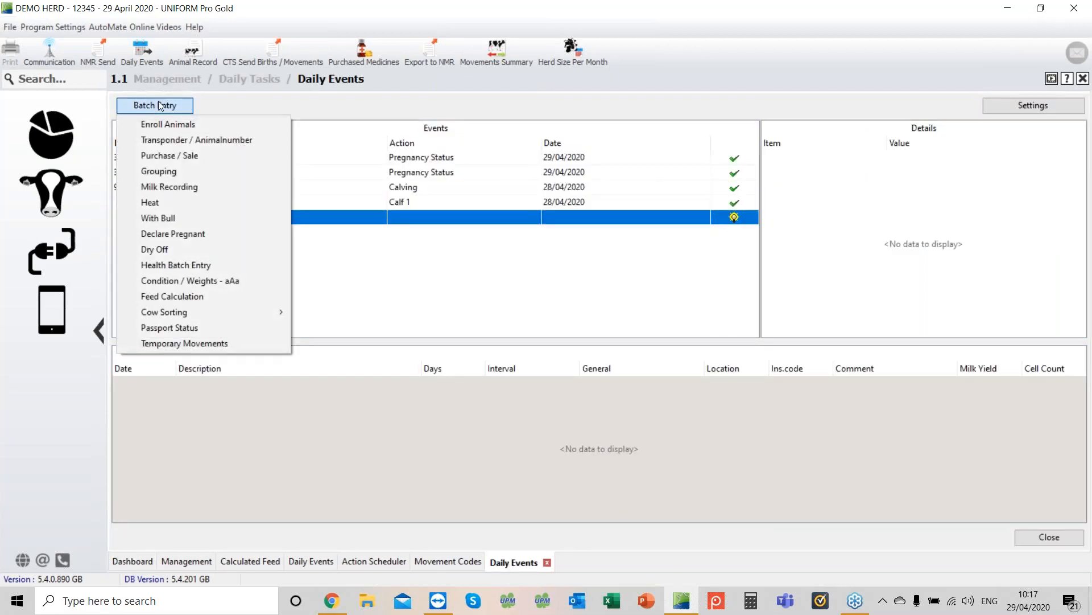
click(173, 266)
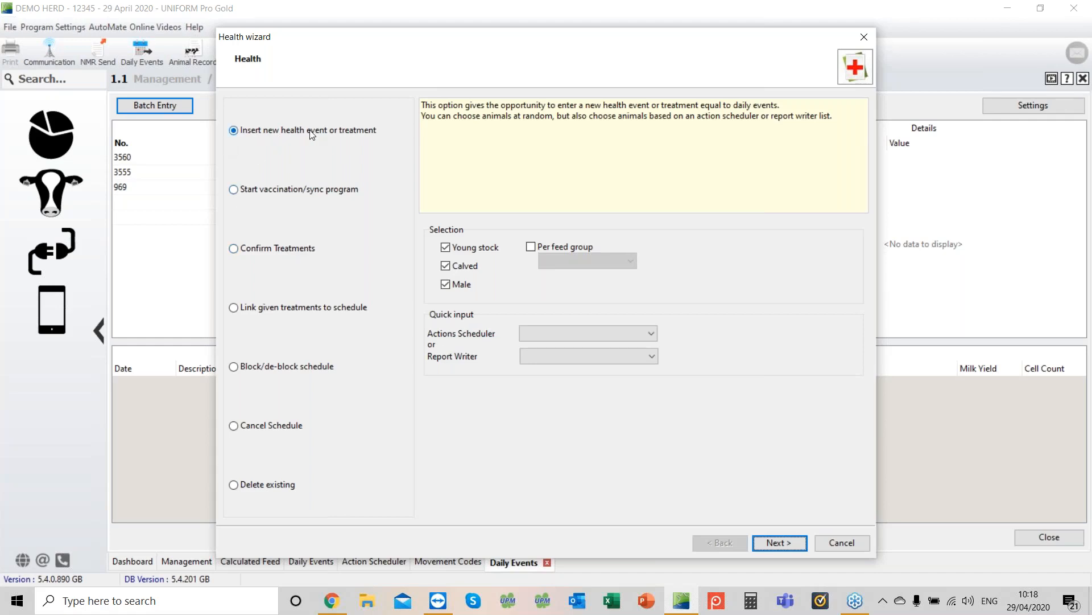
click(449, 248)
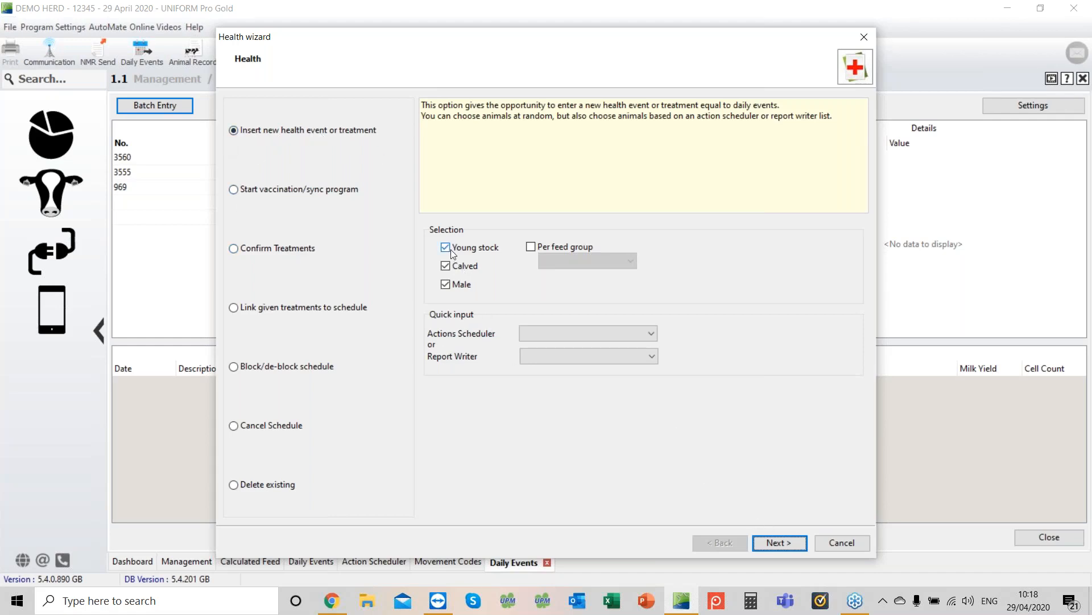
click(447, 284)
click(653, 334)
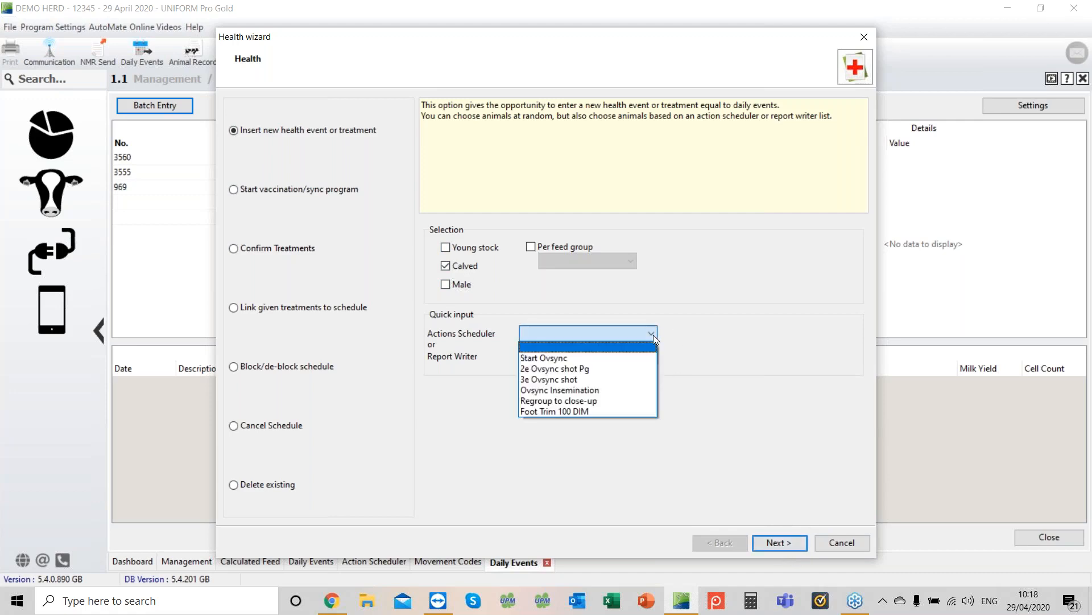
click(544, 412)
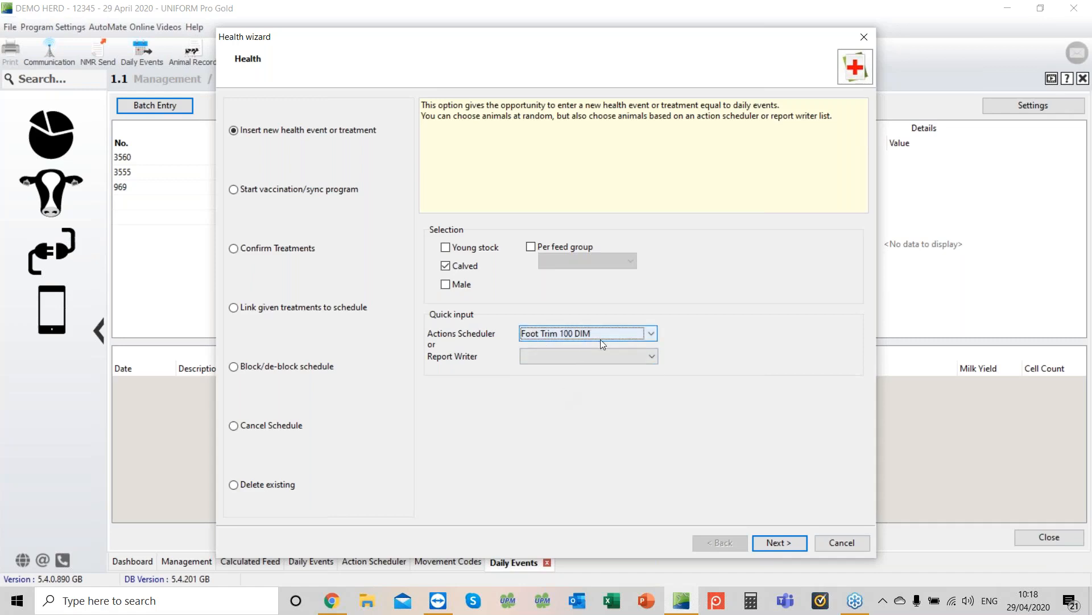
click(780, 543)
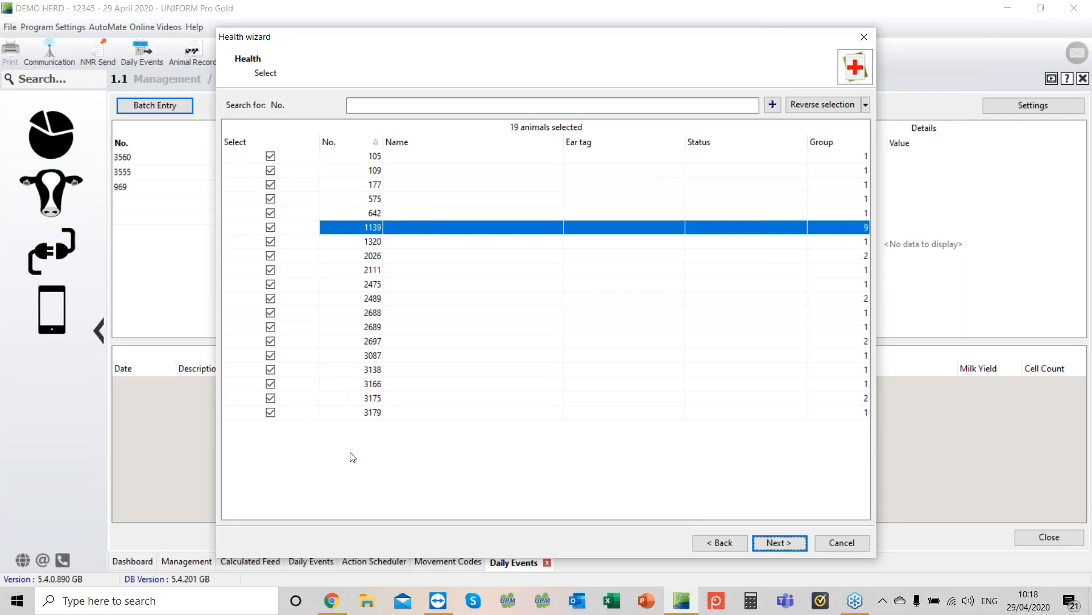
Step: Reverse the selection and select only cows 105, 109, 177, 575, 642 and 2475
click(806, 103)
click(271, 159)
click(271, 156)
click(271, 171)
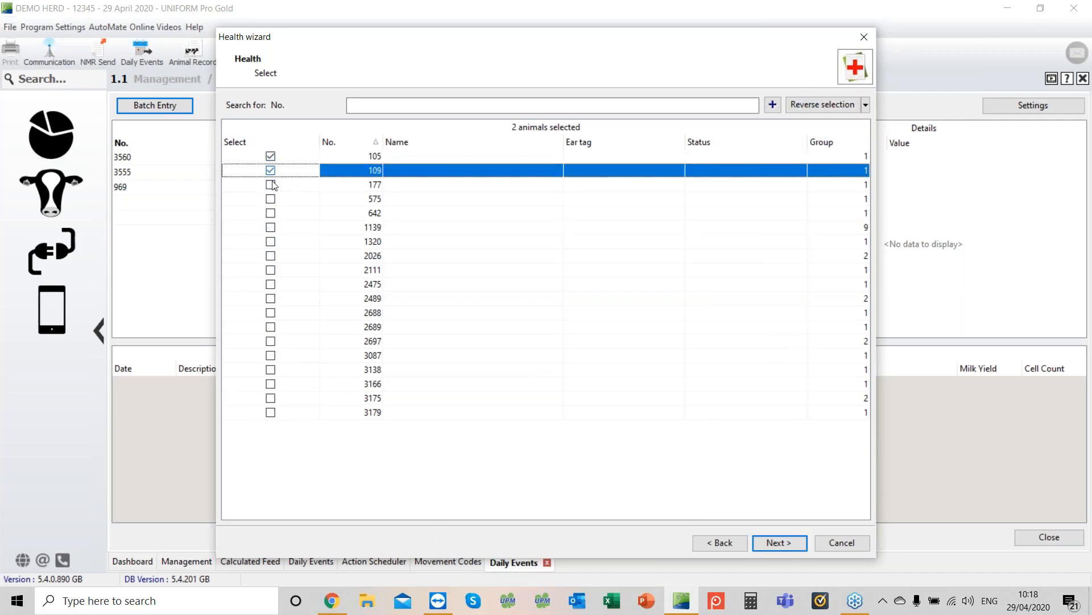
click(270, 184)
click(271, 199)
click(271, 213)
click(272, 201)
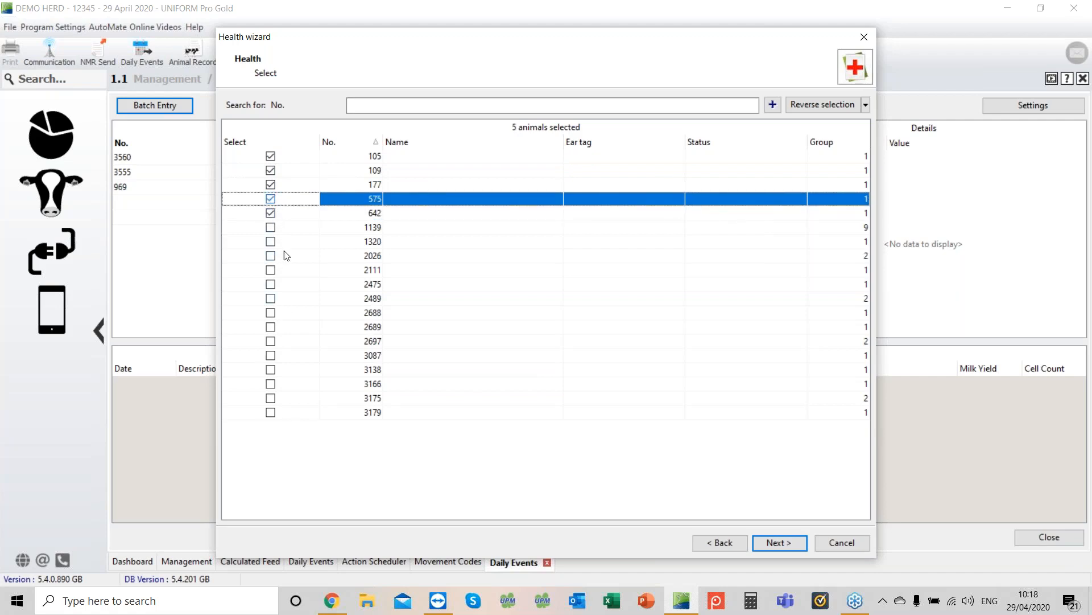
click(270, 283)
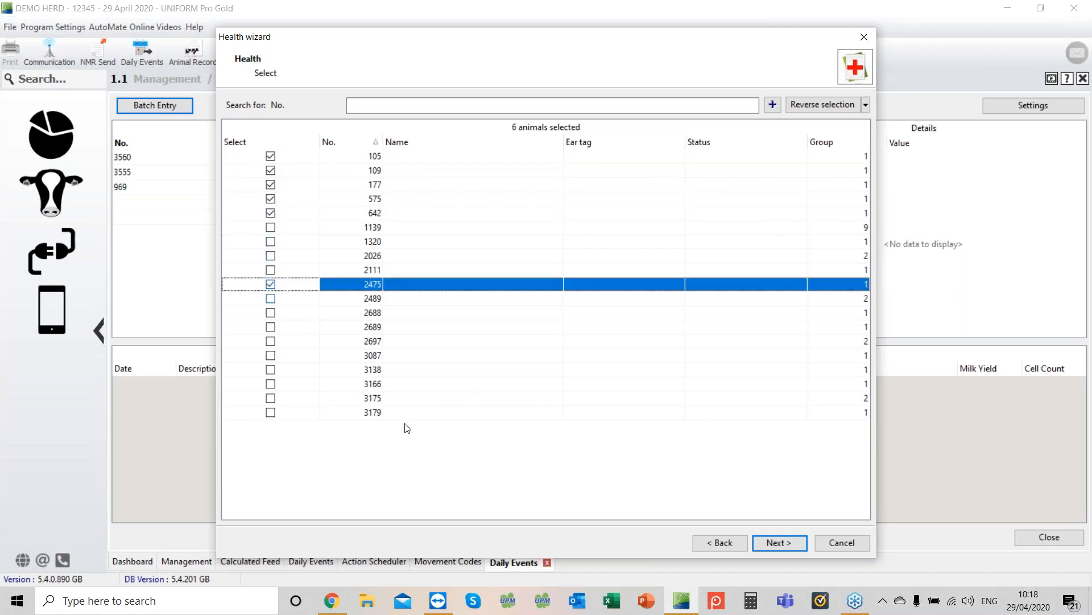
click(775, 542)
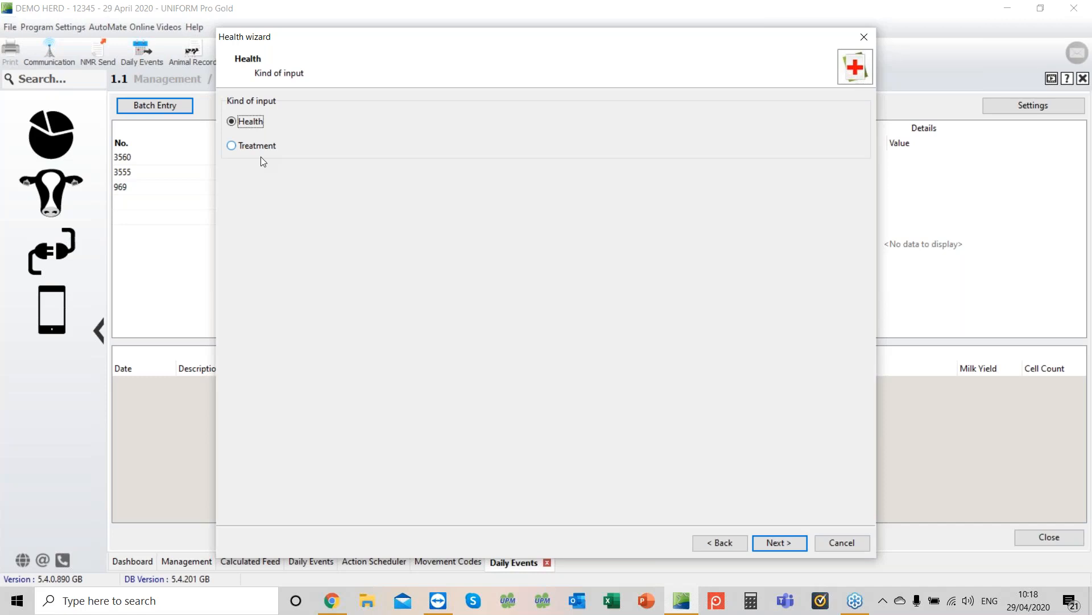
Step: Record a Hooftrim treatment for the selected cows and finish without adding medicine
click(237, 147)
click(779, 543)
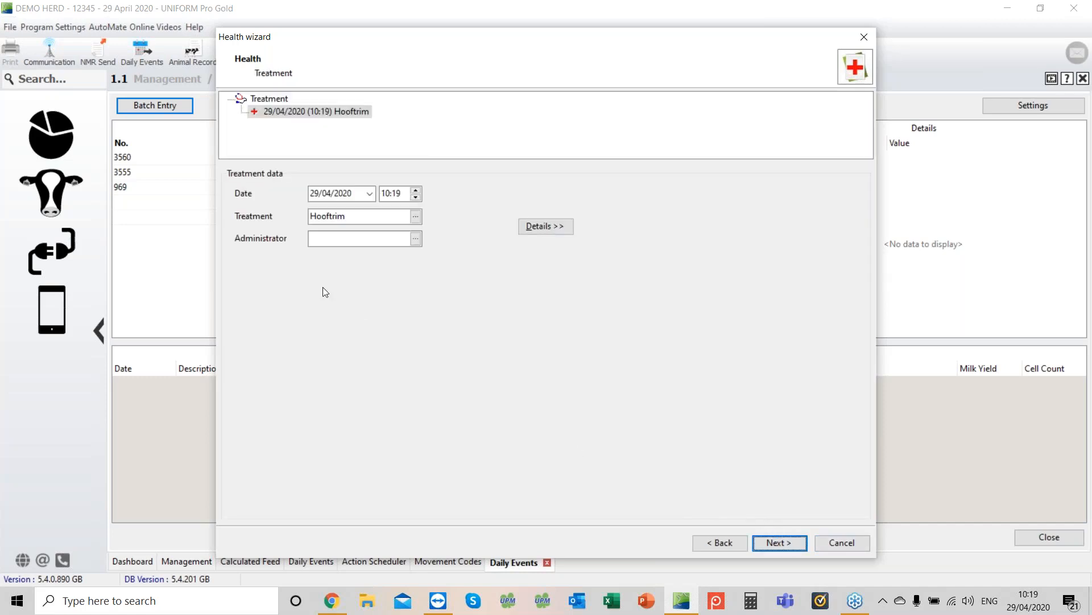
click(409, 216)
click(780, 542)
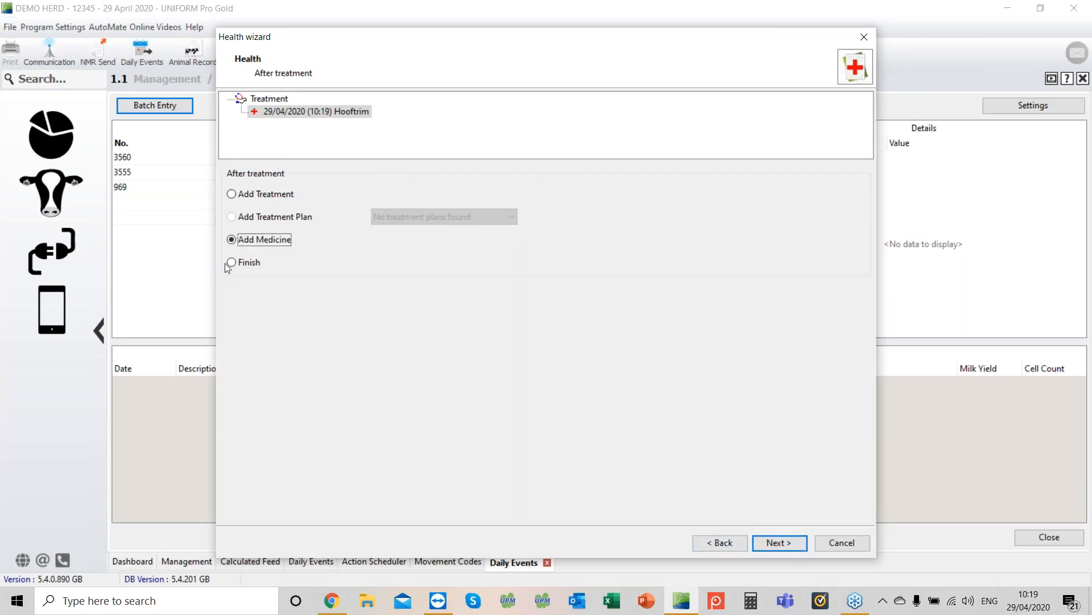
click(250, 262)
click(782, 545)
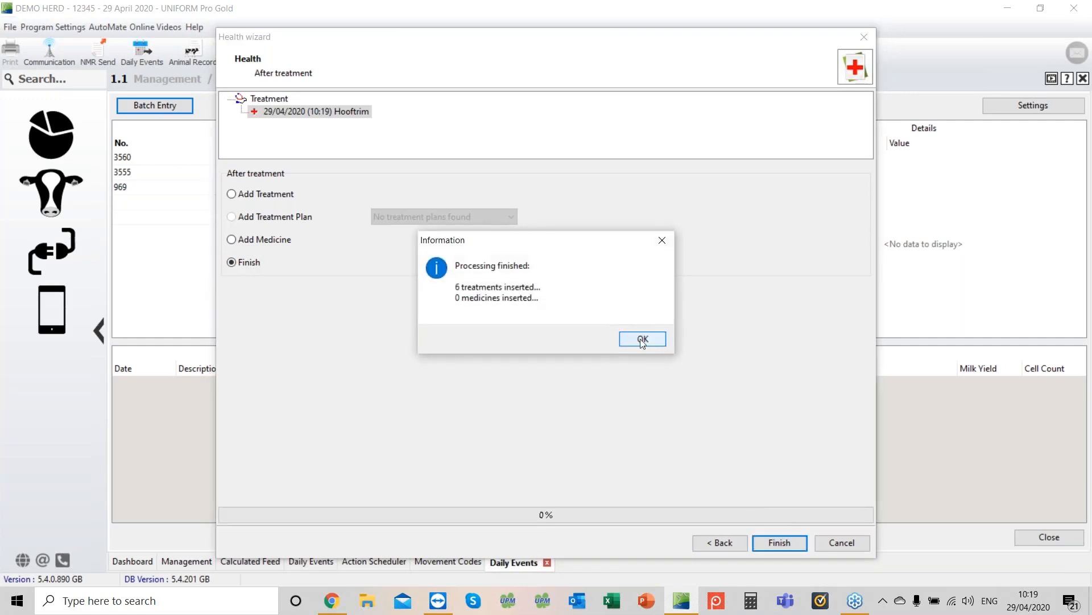
click(643, 339)
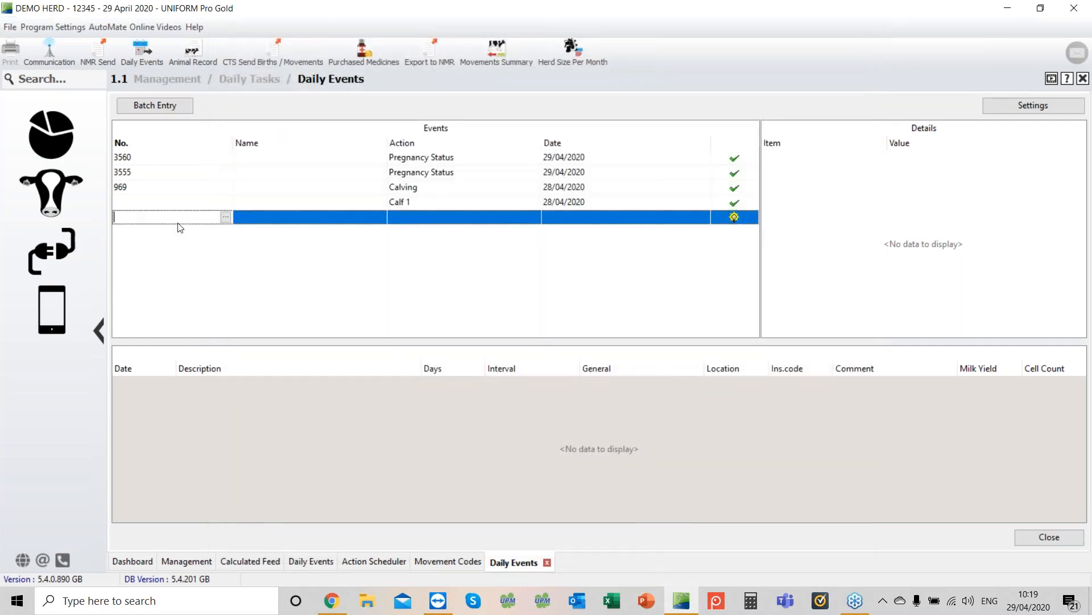
Step: Open Movement Codes and review the purchase, sale and dead codes, then close the window
click(1050, 538)
click(44, 138)
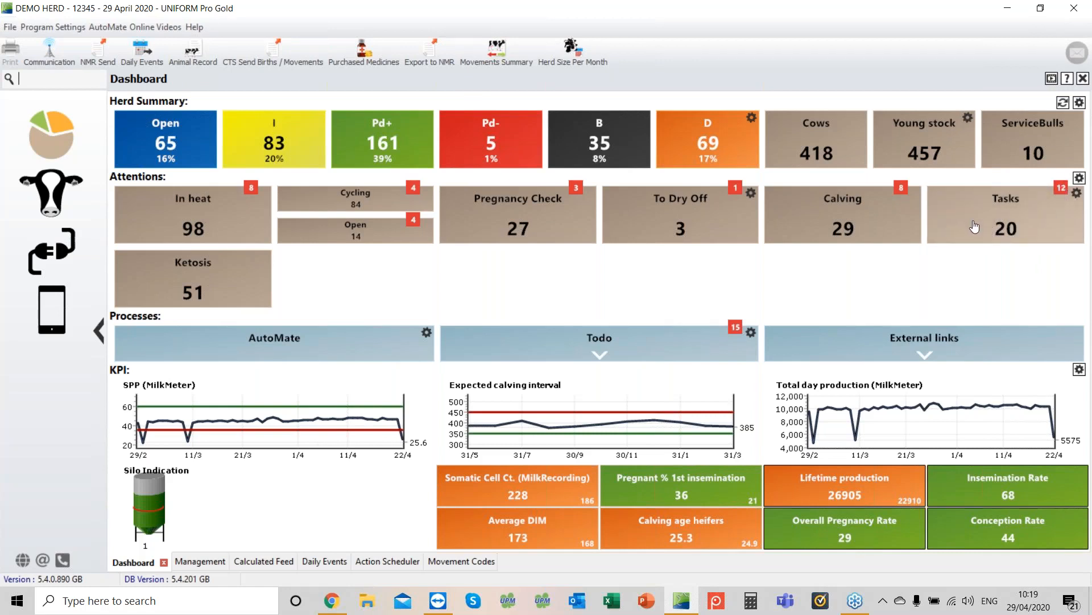
click(55, 202)
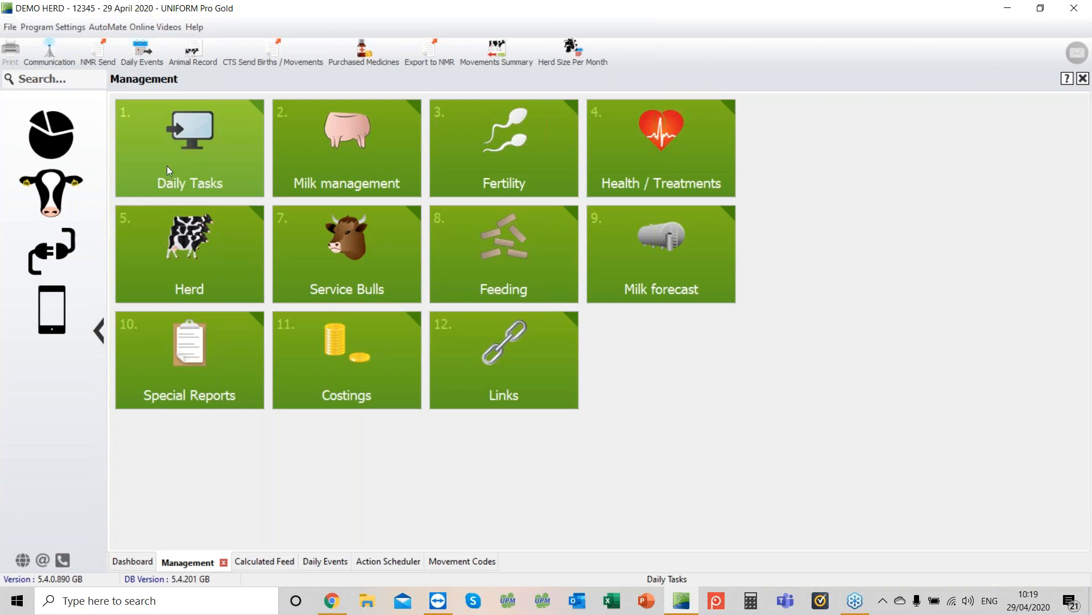
click(182, 155)
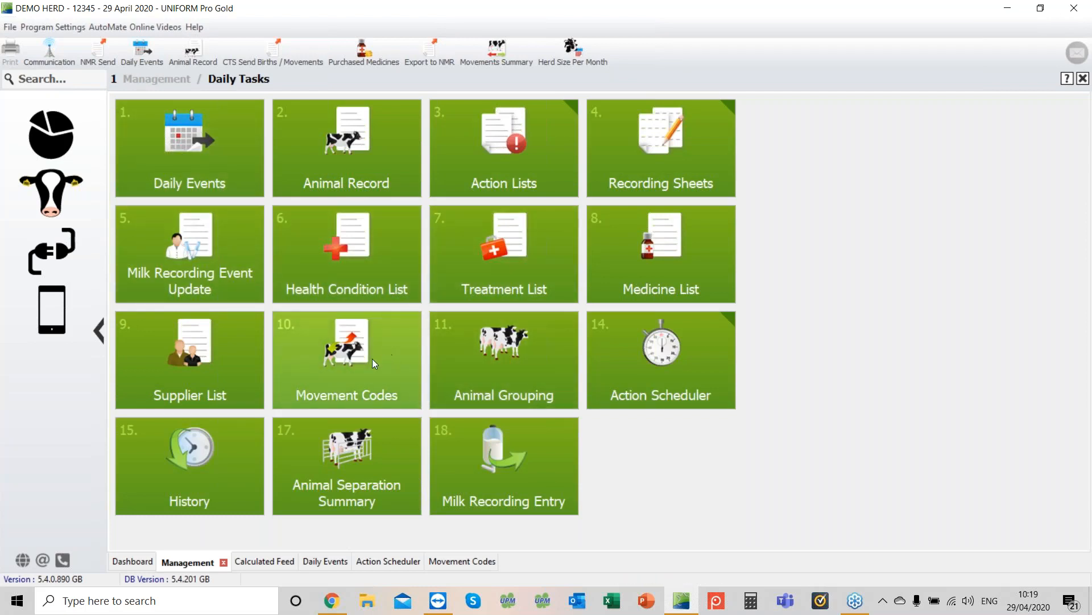
click(344, 343)
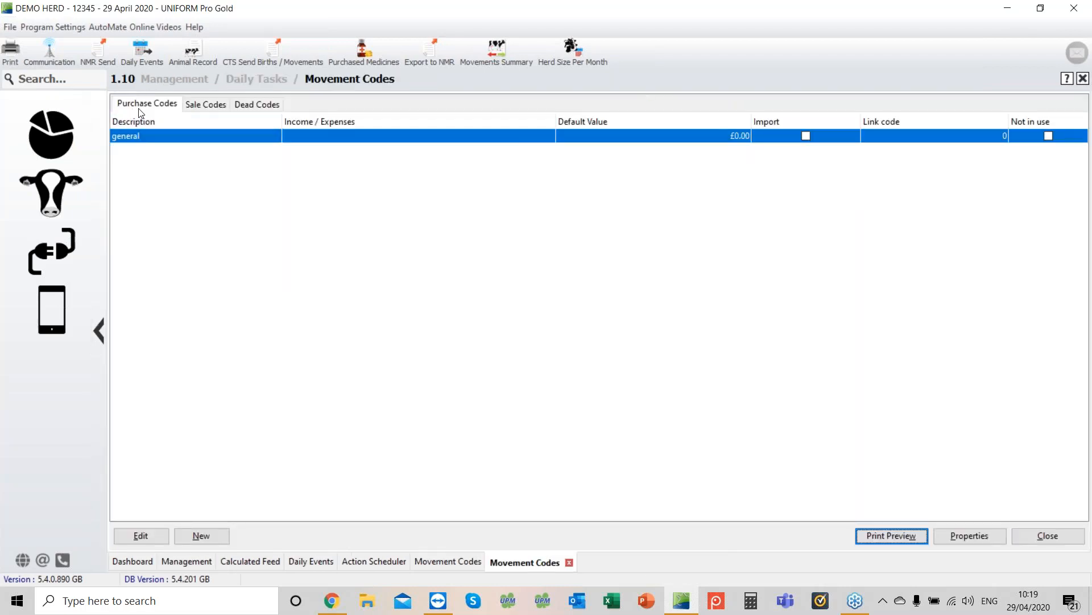
click(205, 110)
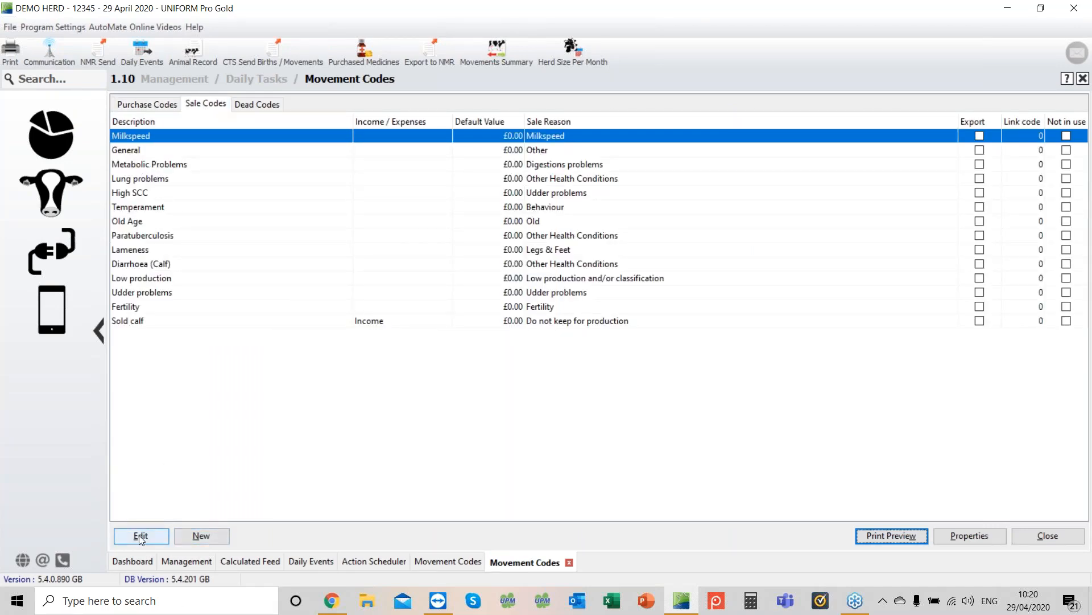
click(265, 107)
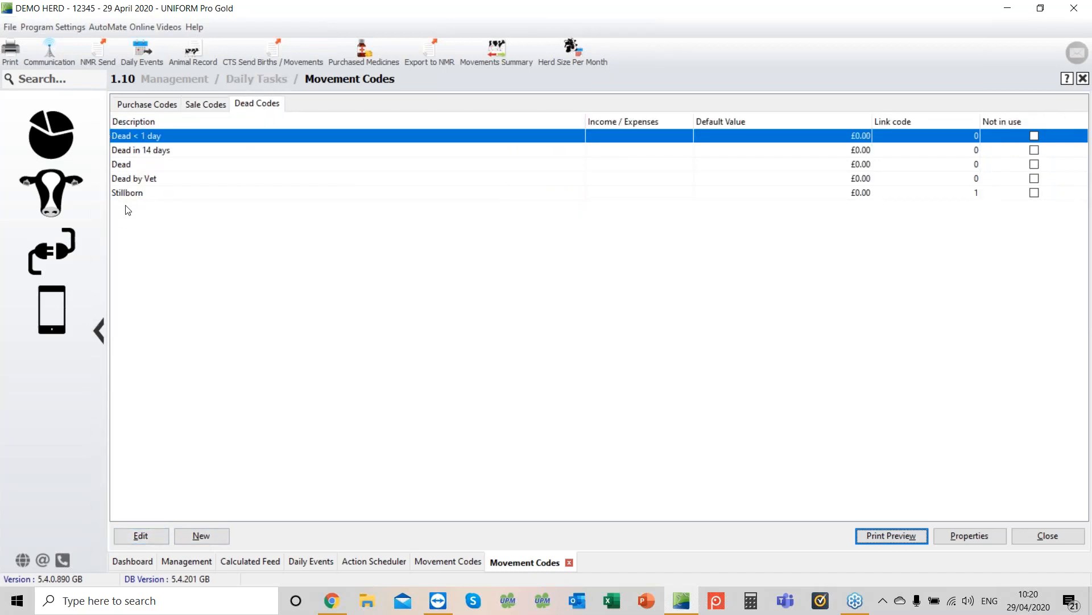
click(189, 537)
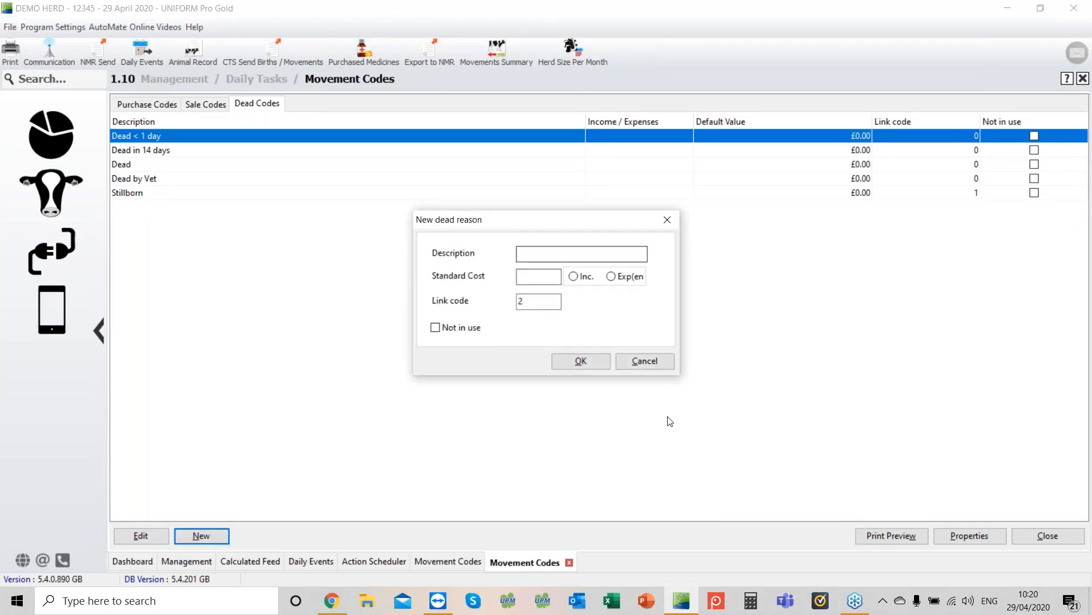
click(659, 361)
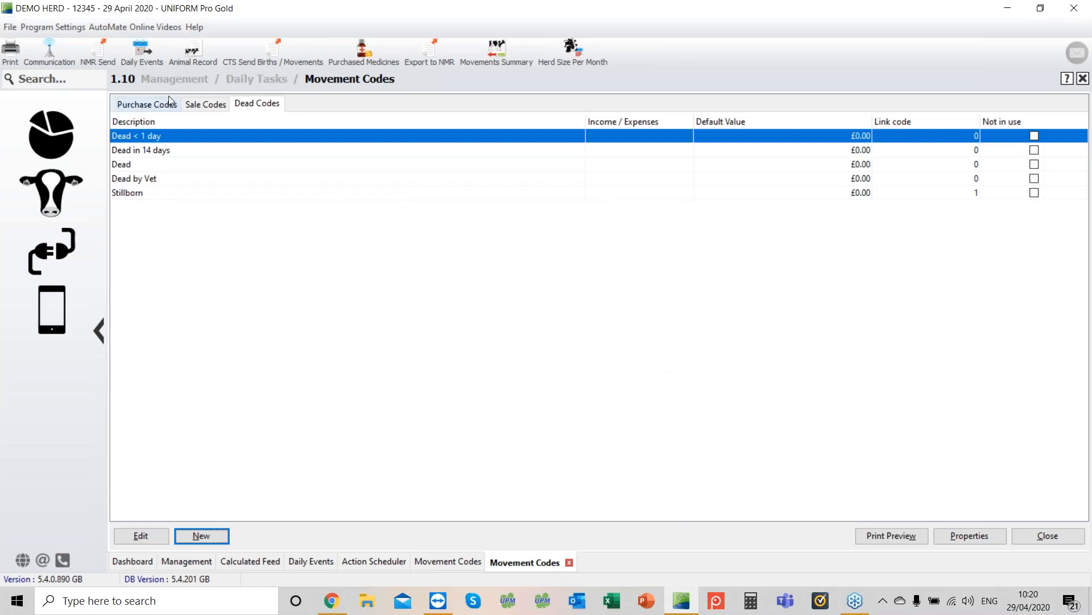
click(1049, 536)
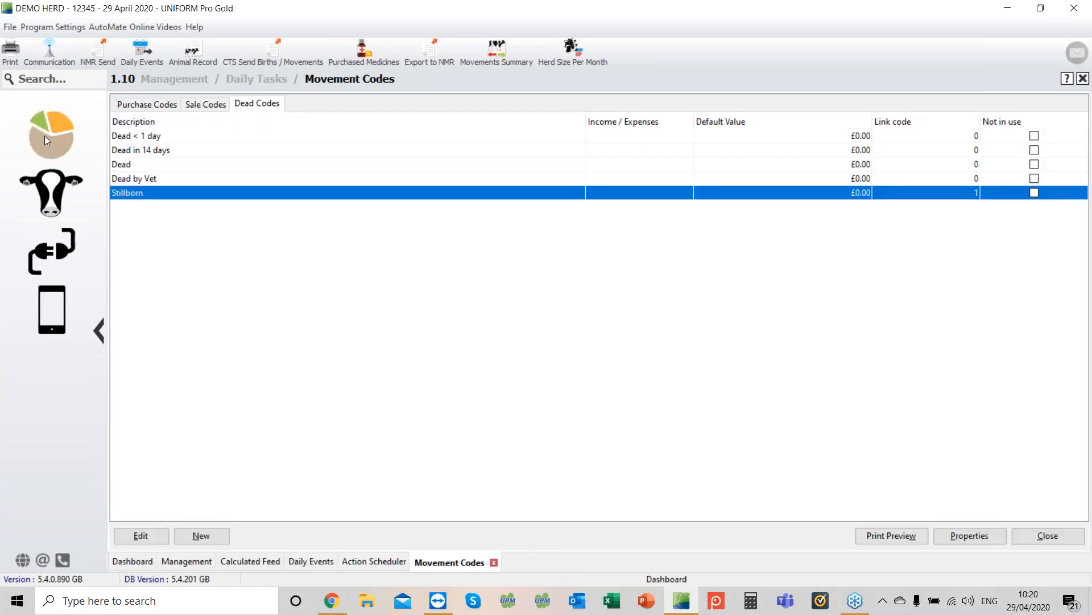
Step: Open cow 969's animal record and delete its 28/04/2020 calving together with its calf
click(47, 139)
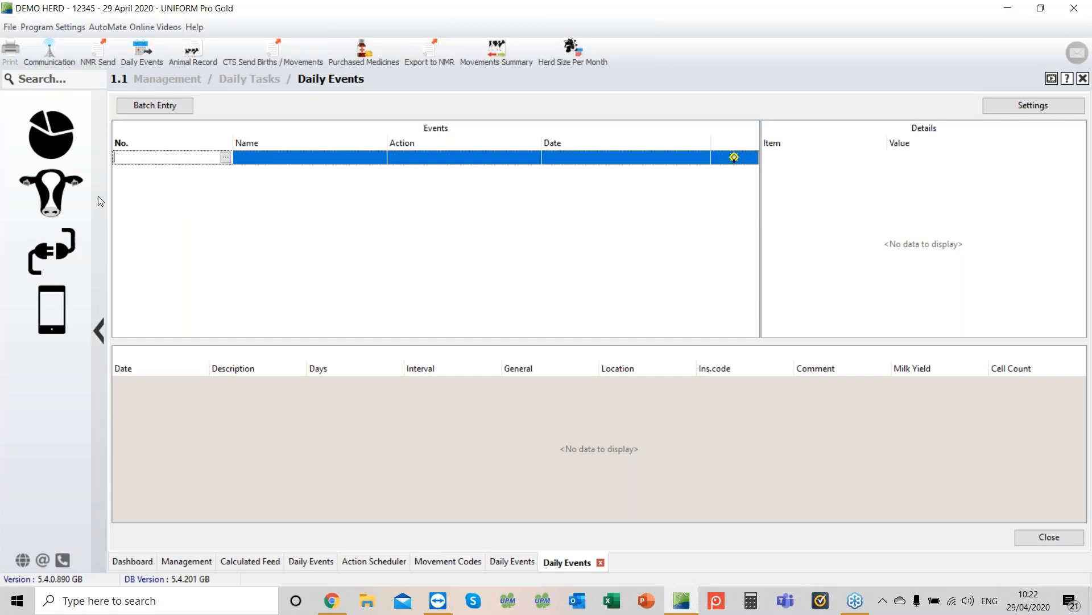
click(44, 197)
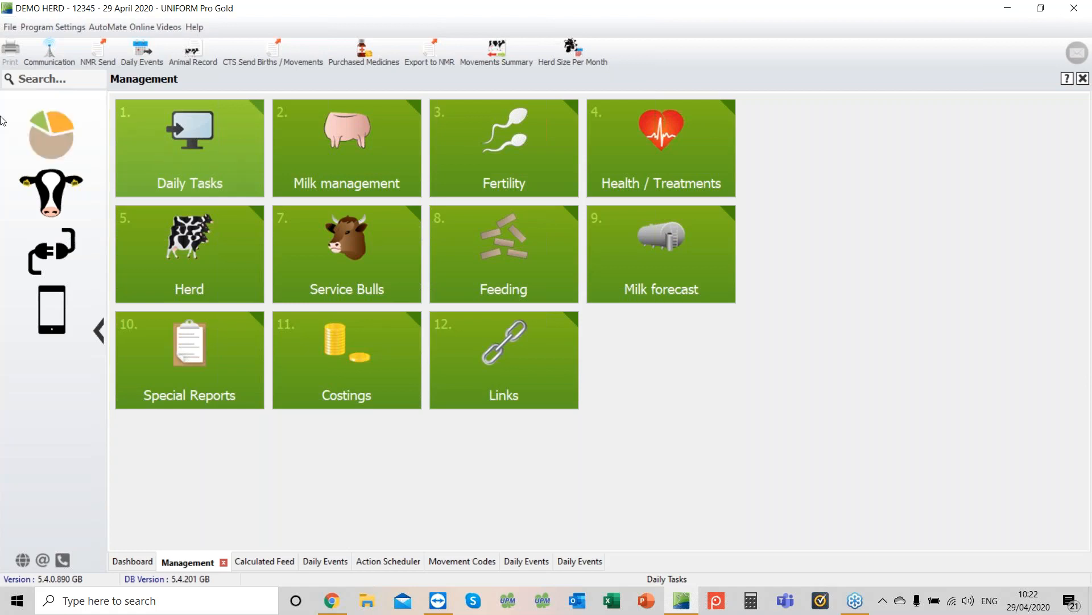
click(179, 155)
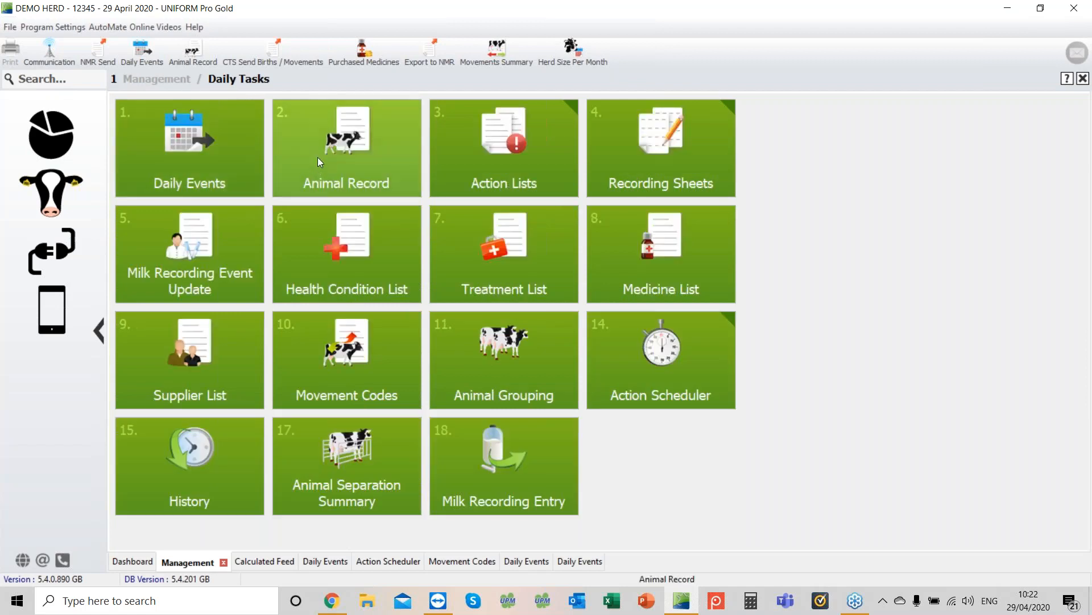
click(318, 157)
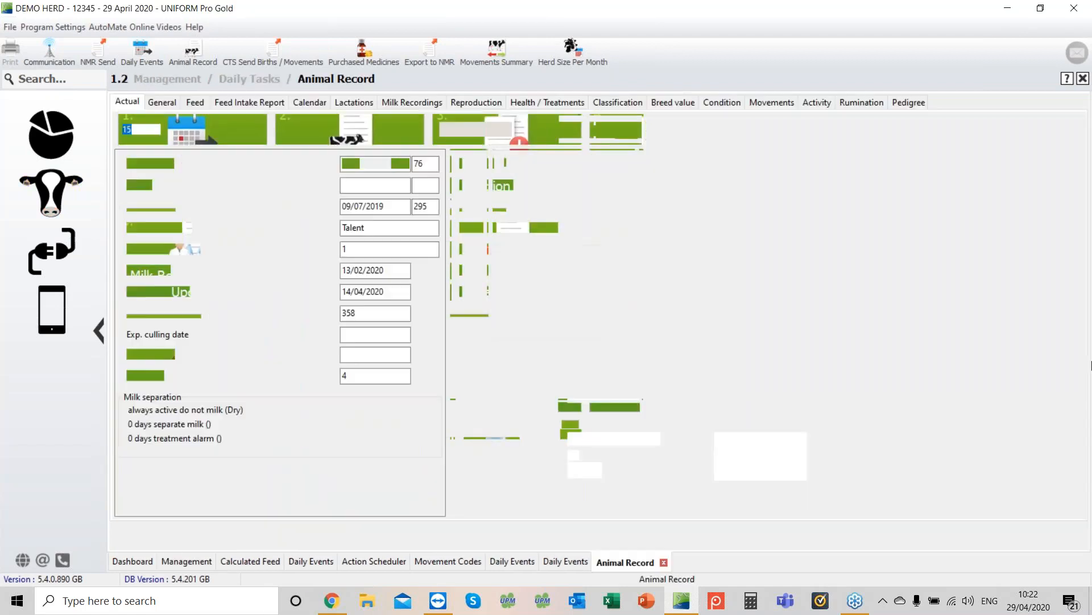
key(Return)
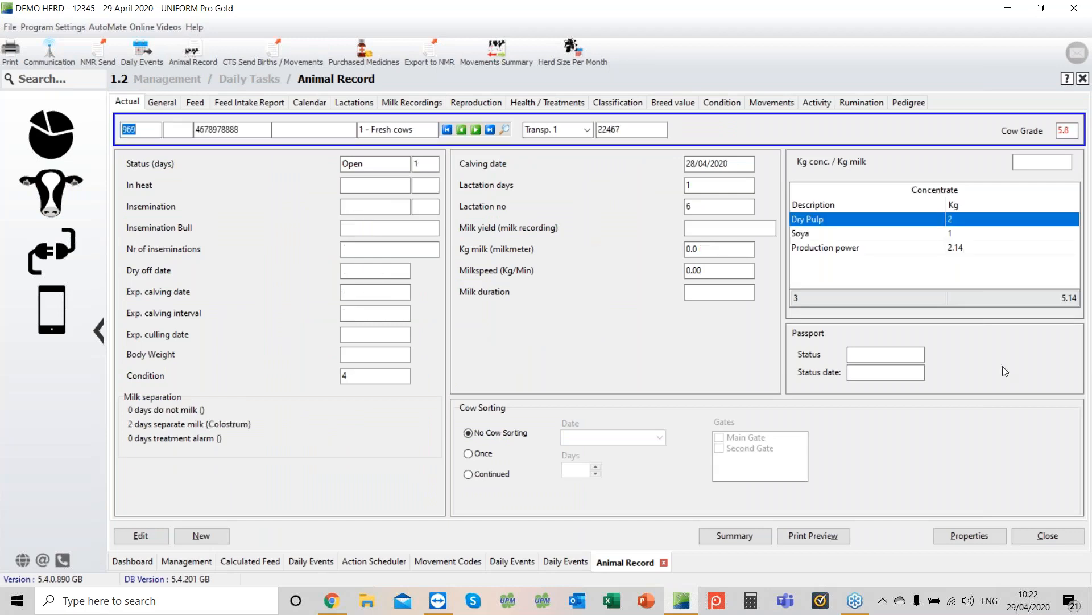
click(471, 105)
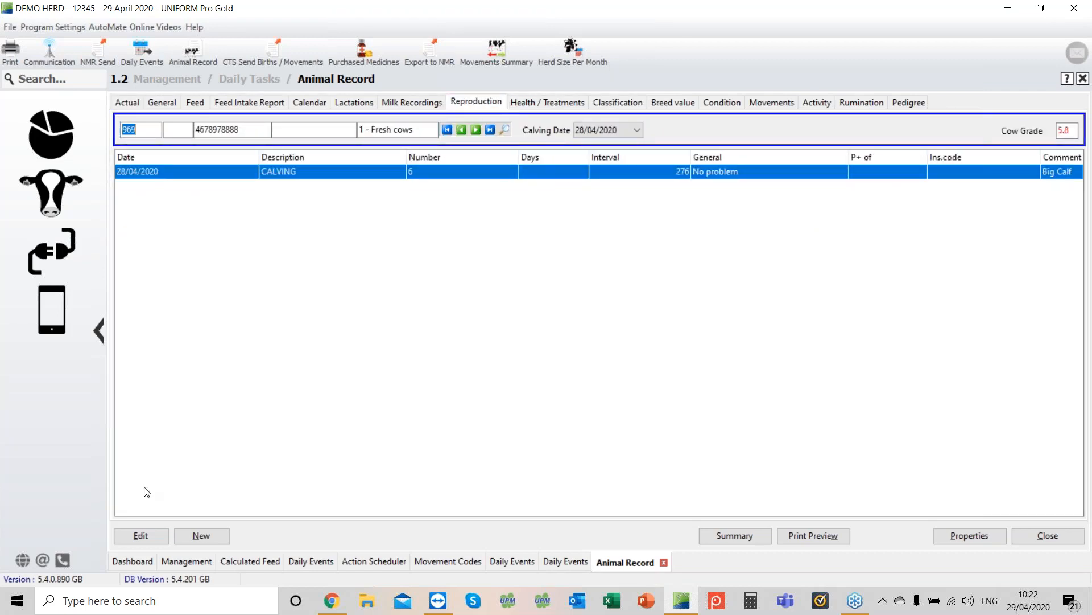
click(142, 536)
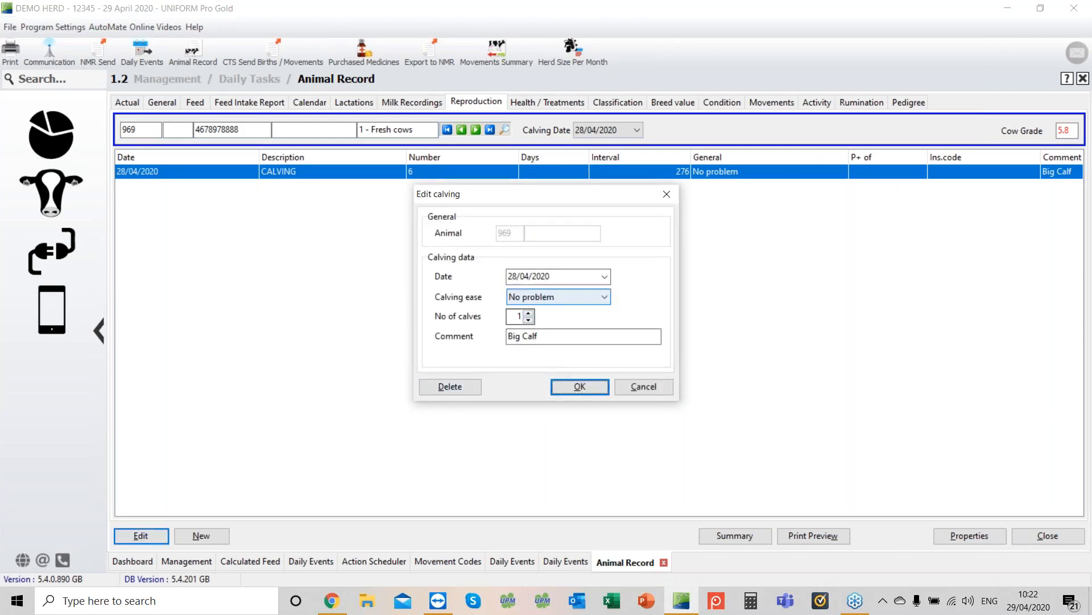
click(441, 387)
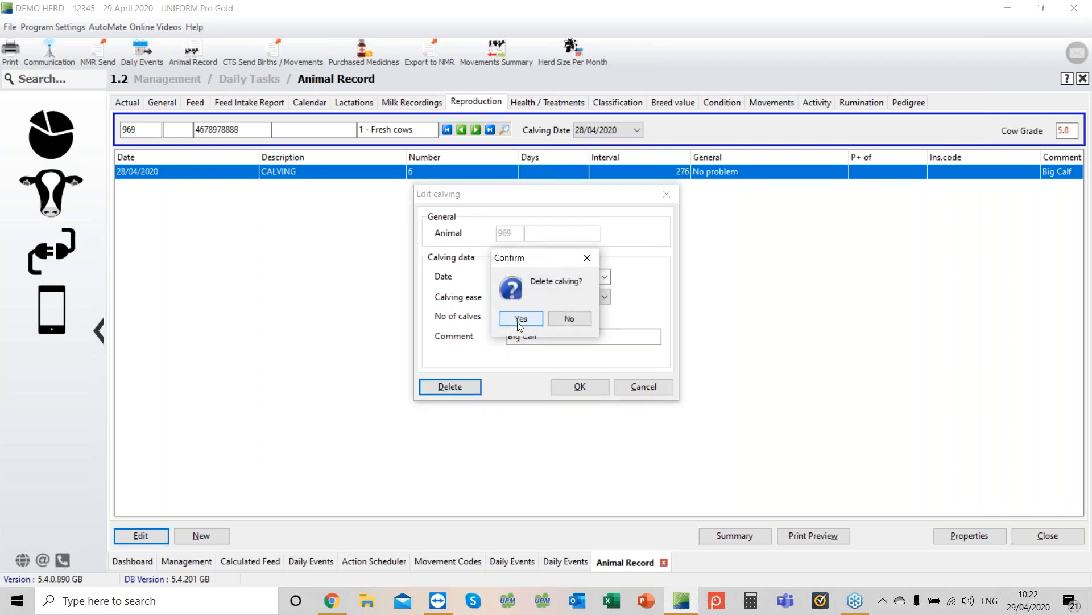
click(519, 319)
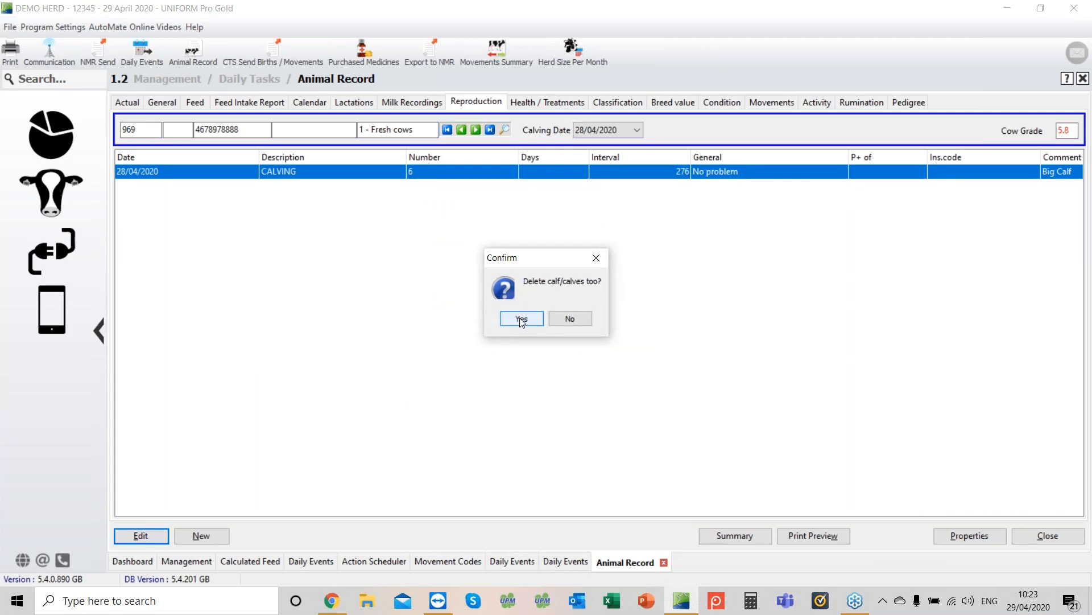
click(522, 320)
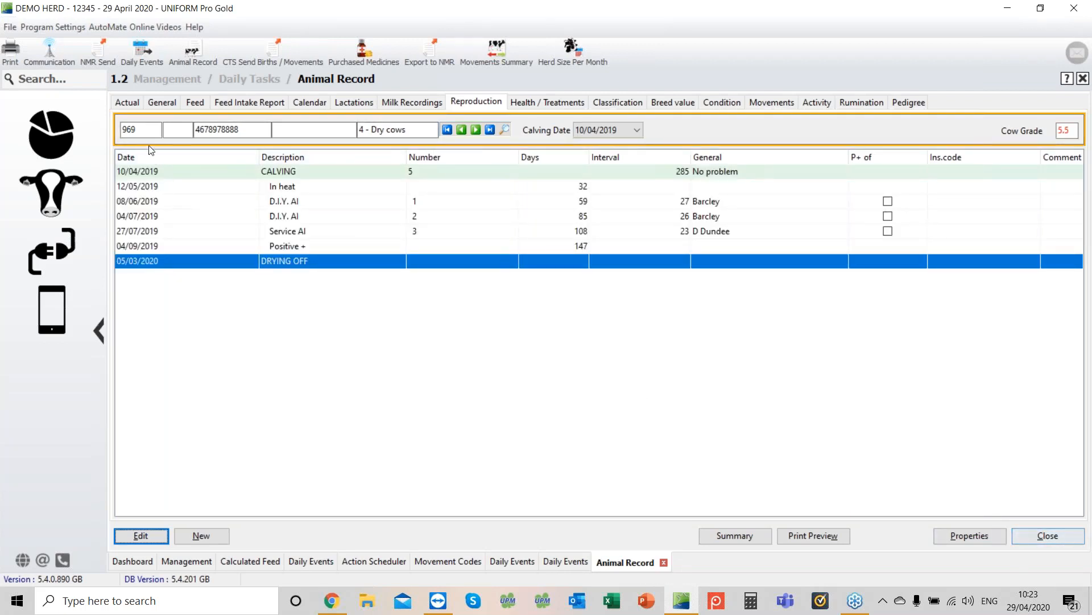
Step: Open cow 3185's record, change the service sire of its 28/04/2020 Service AI to Pas Magic, and close it
click(134, 129)
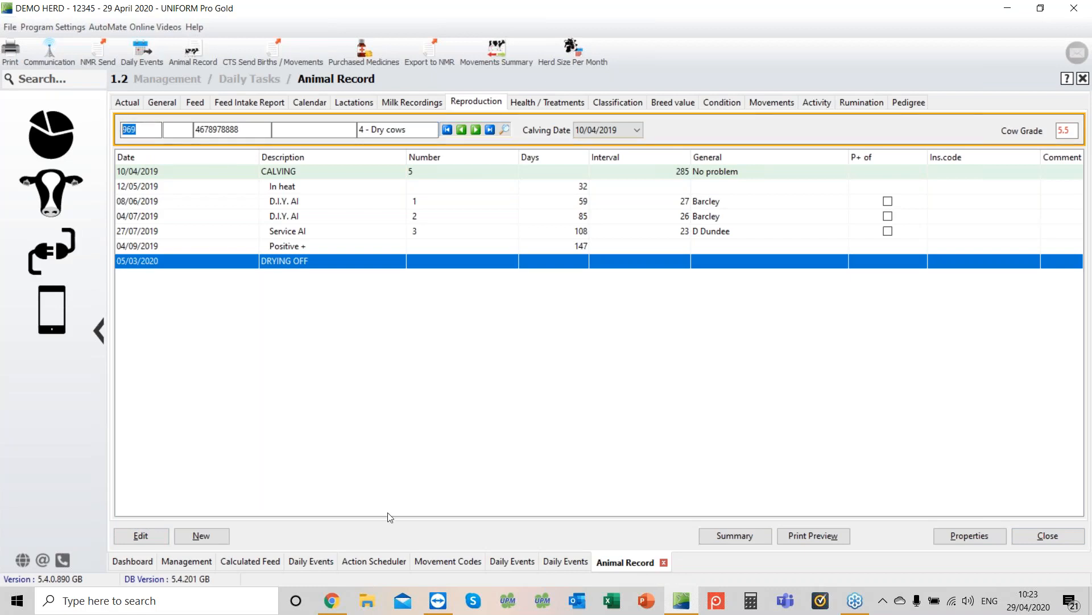
text(3185)
key(Return)
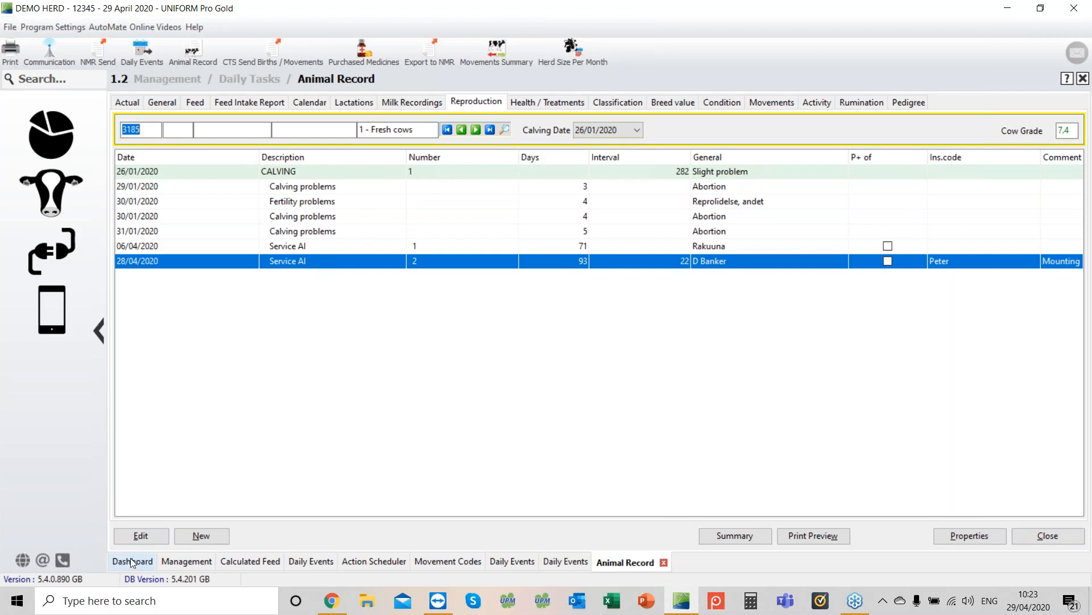
click(140, 535)
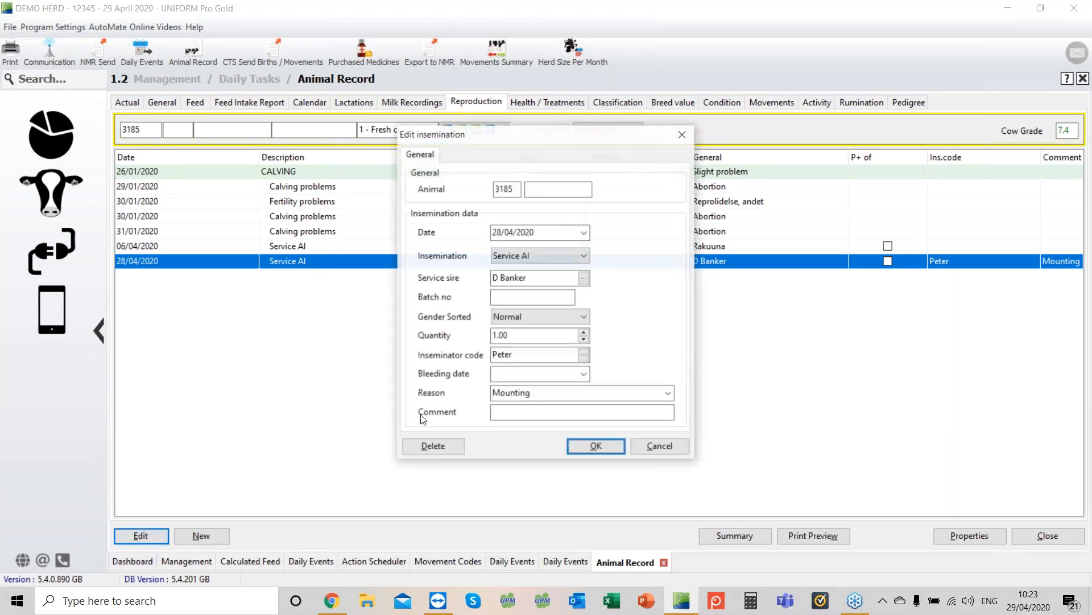
click(577, 279)
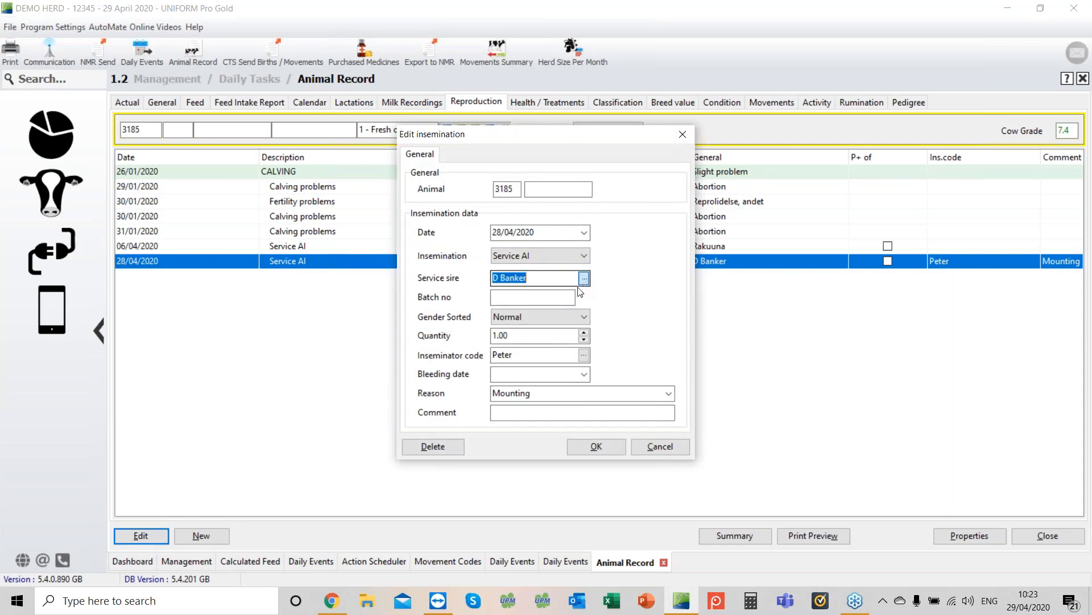
click(584, 278)
double_click(540, 302)
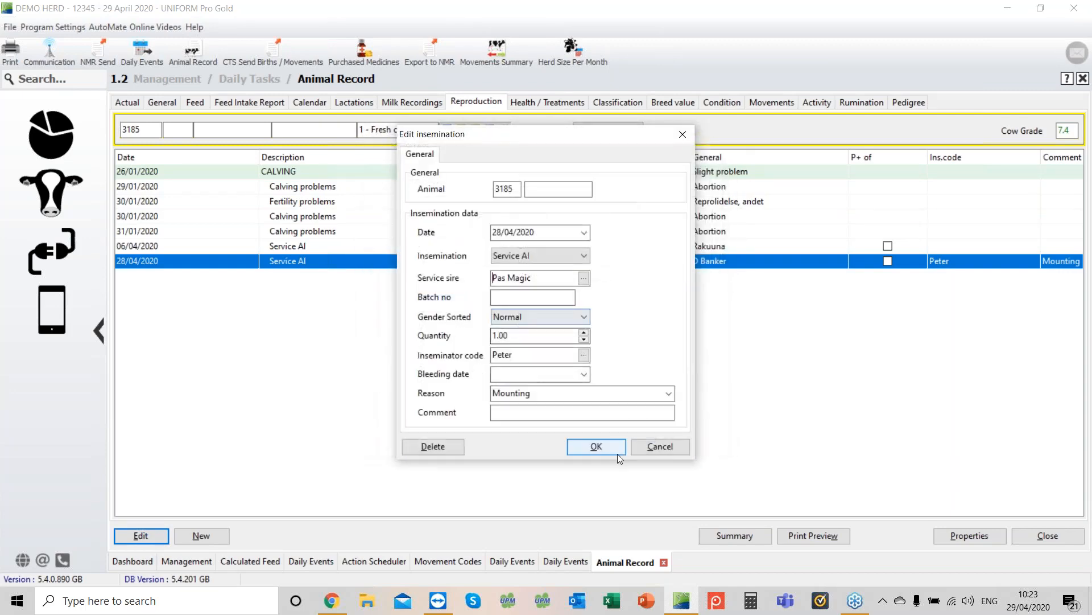
click(606, 450)
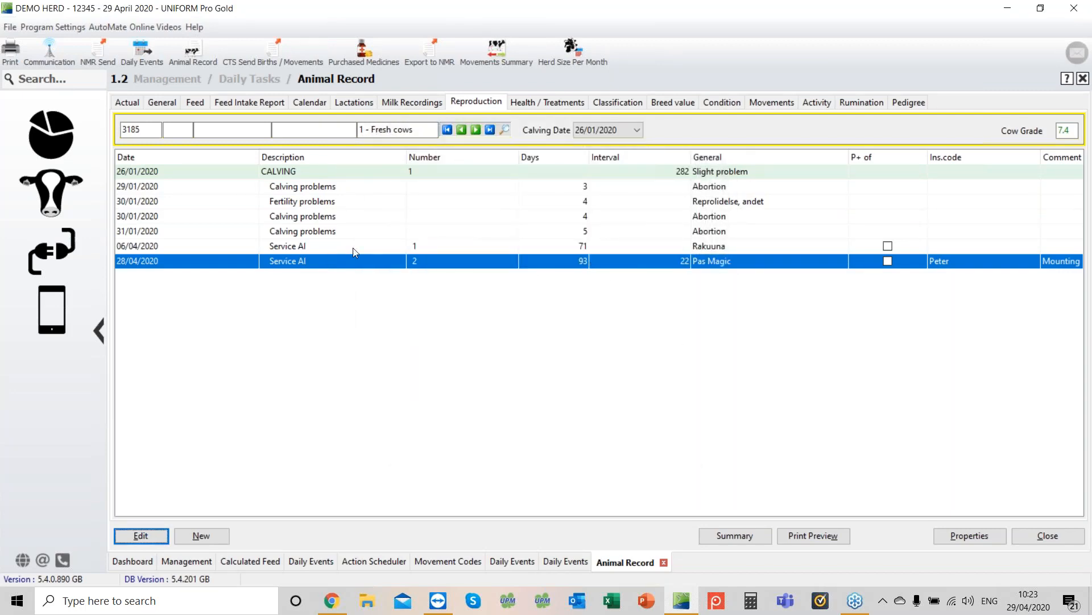
click(1044, 537)
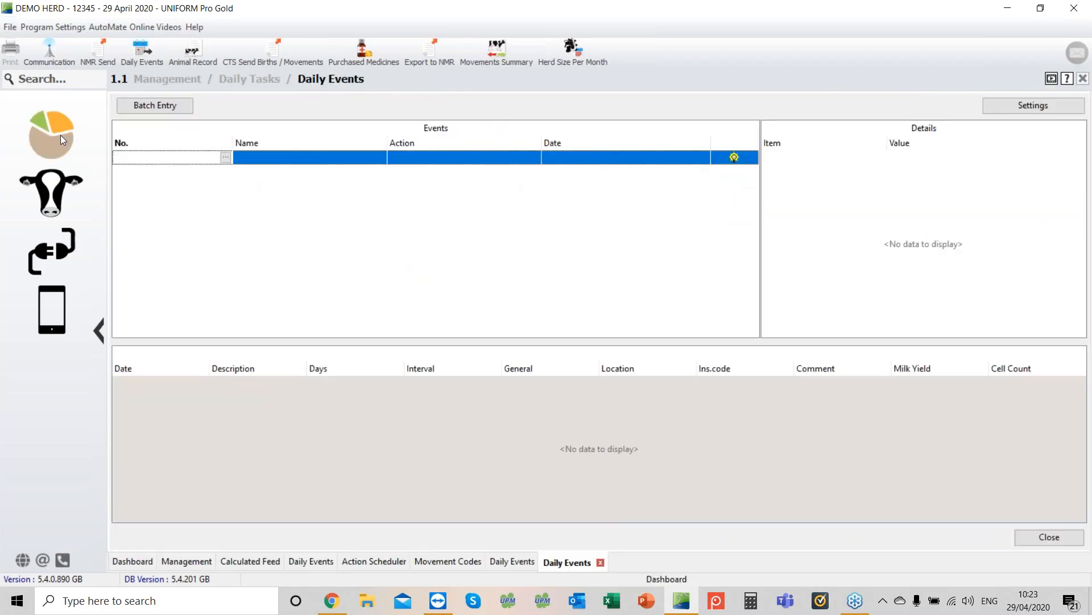
Step: Open the Herdsmans Action List from the daily task action lists
click(60, 135)
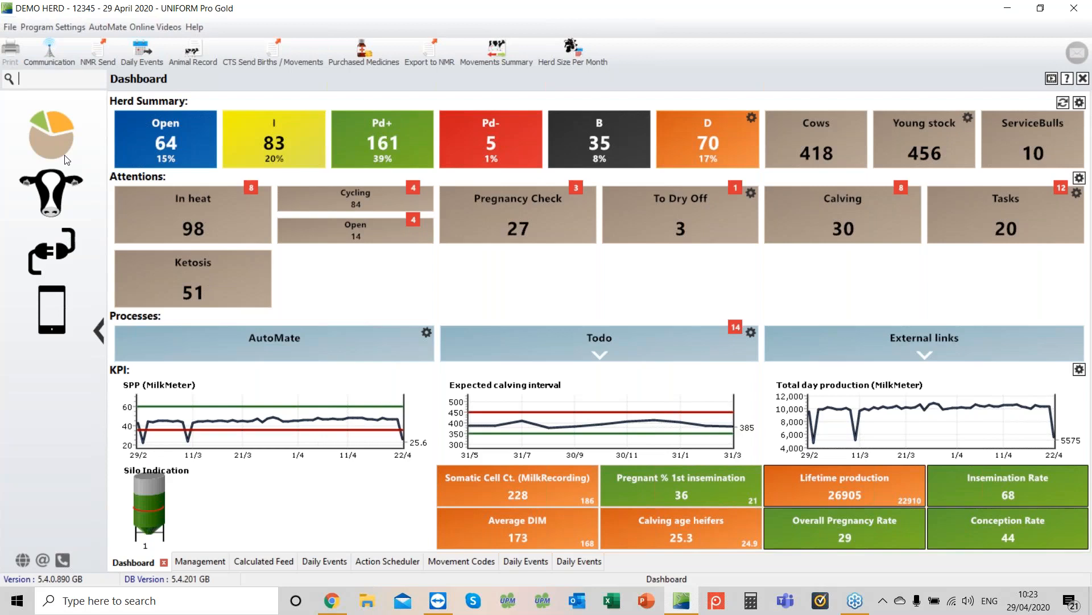
click(60, 208)
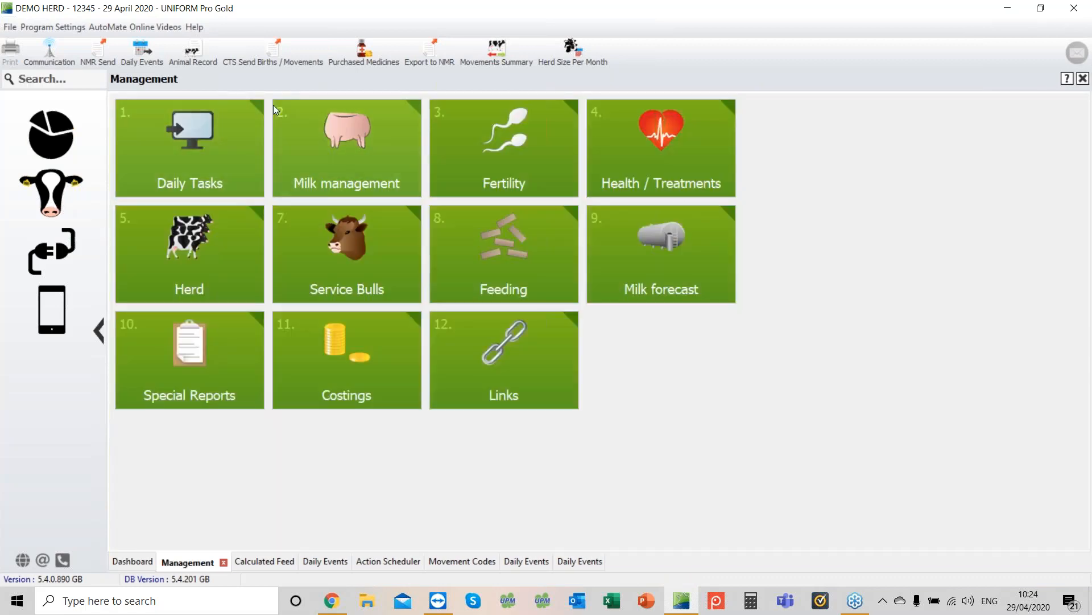
click(201, 156)
click(510, 168)
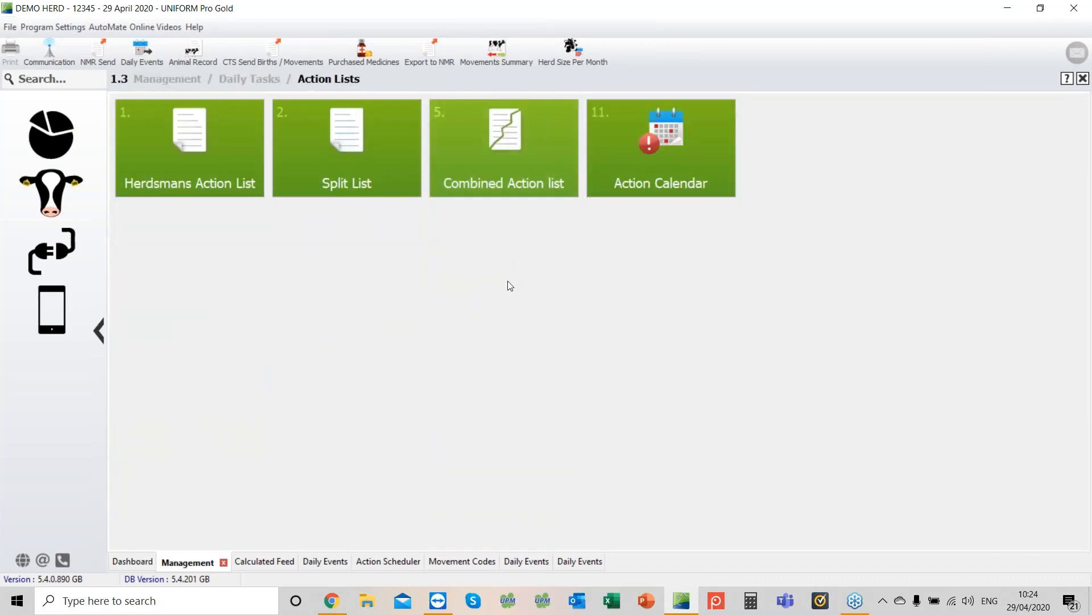
click(175, 151)
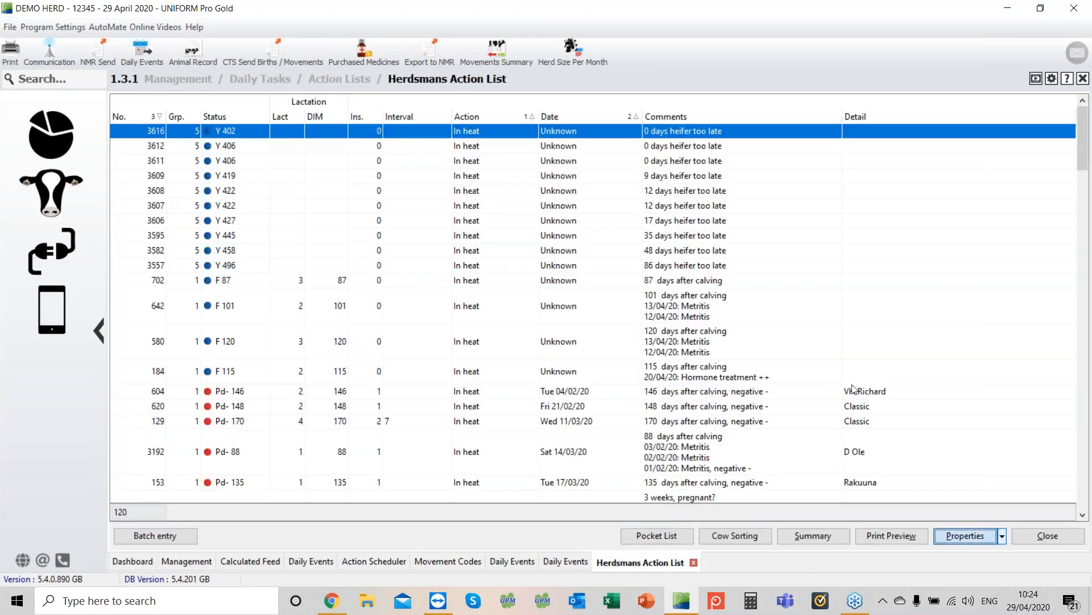
Step: In the action list properties settings, select the Dashboard preset, save the preset and apply it
click(966, 536)
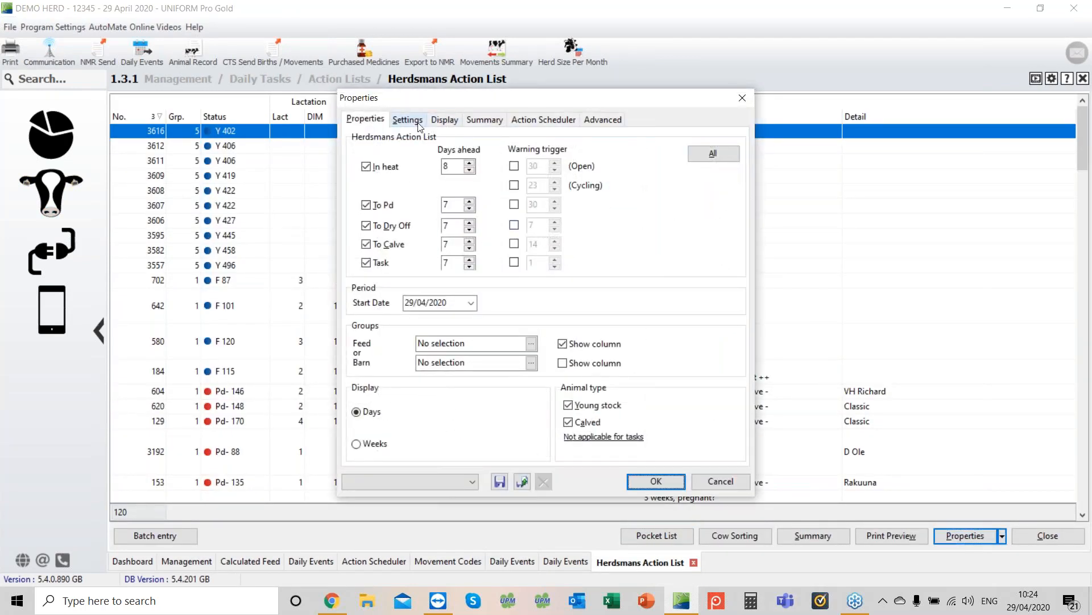
click(418, 121)
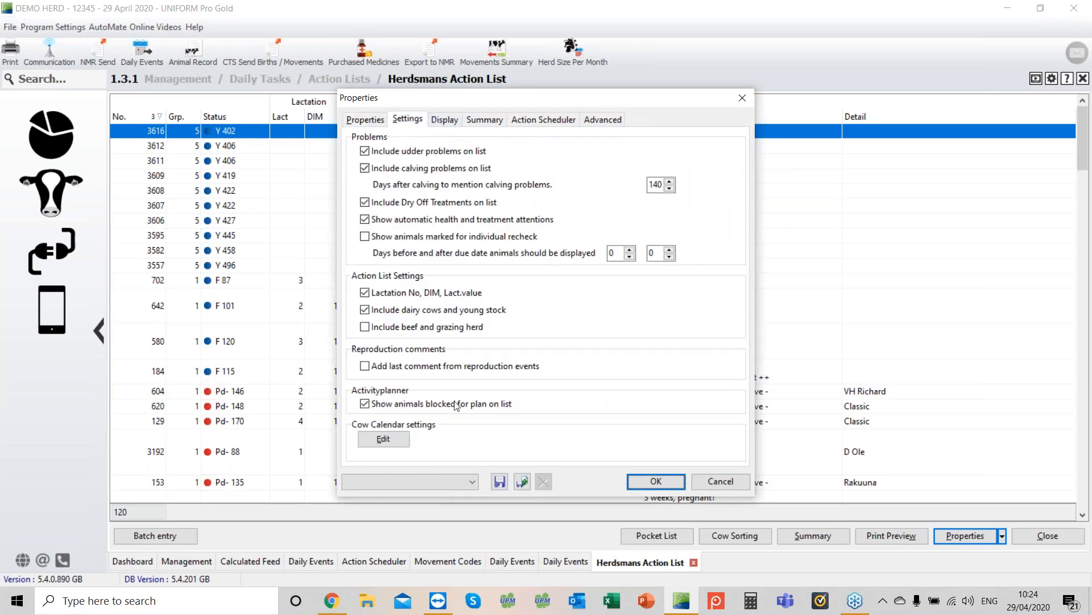
click(367, 370)
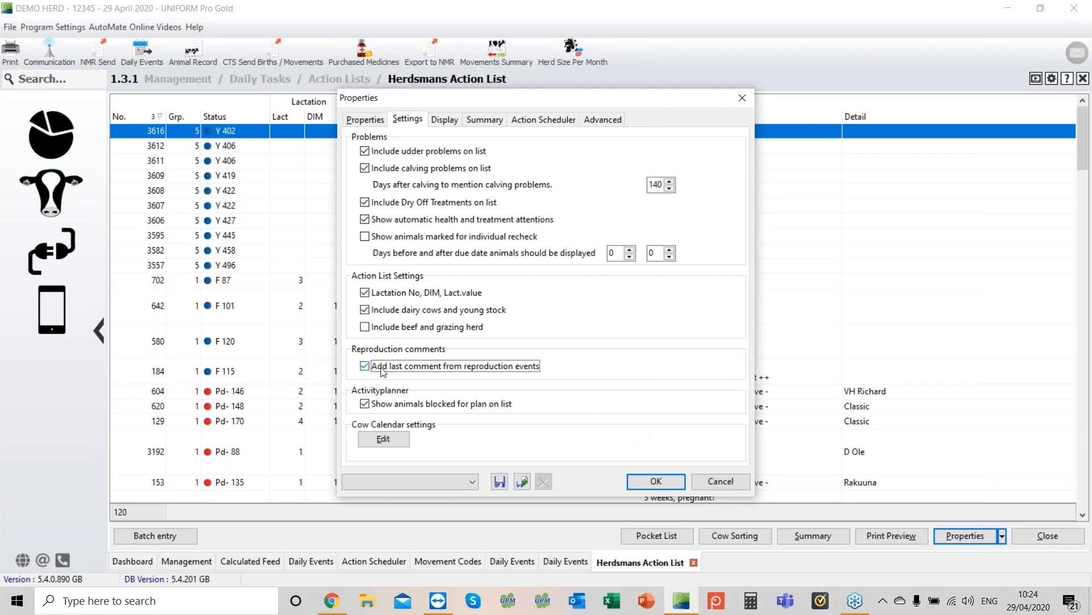
click(473, 481)
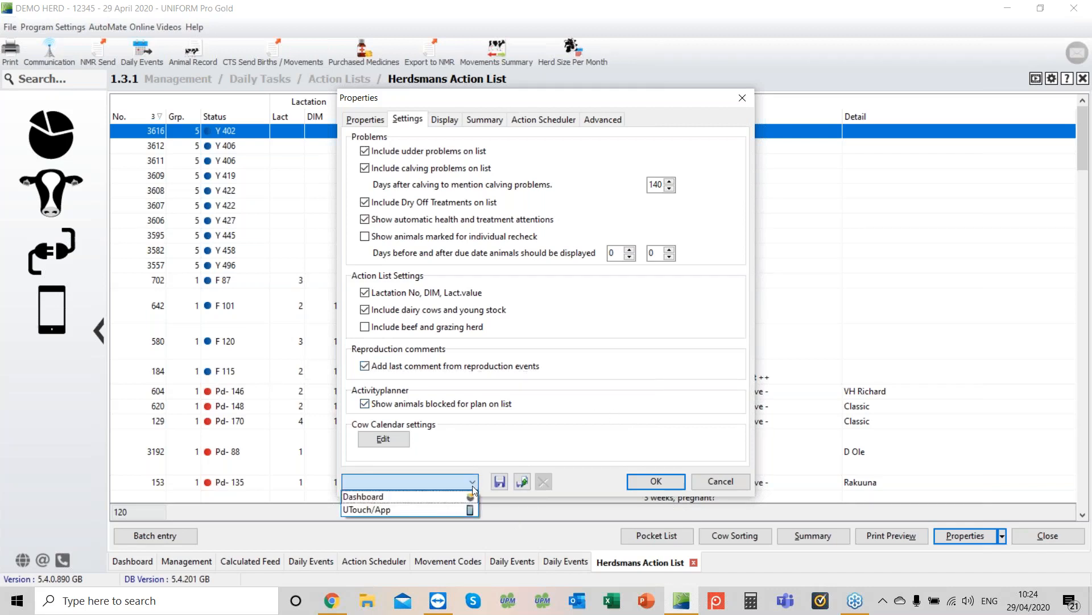
click(432, 496)
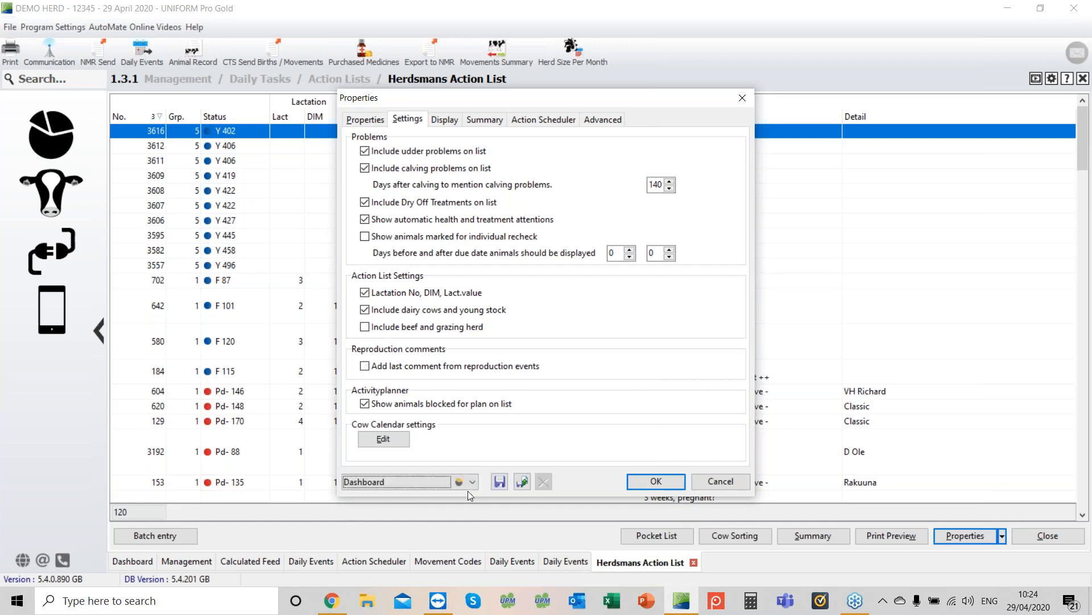
click(504, 485)
click(660, 485)
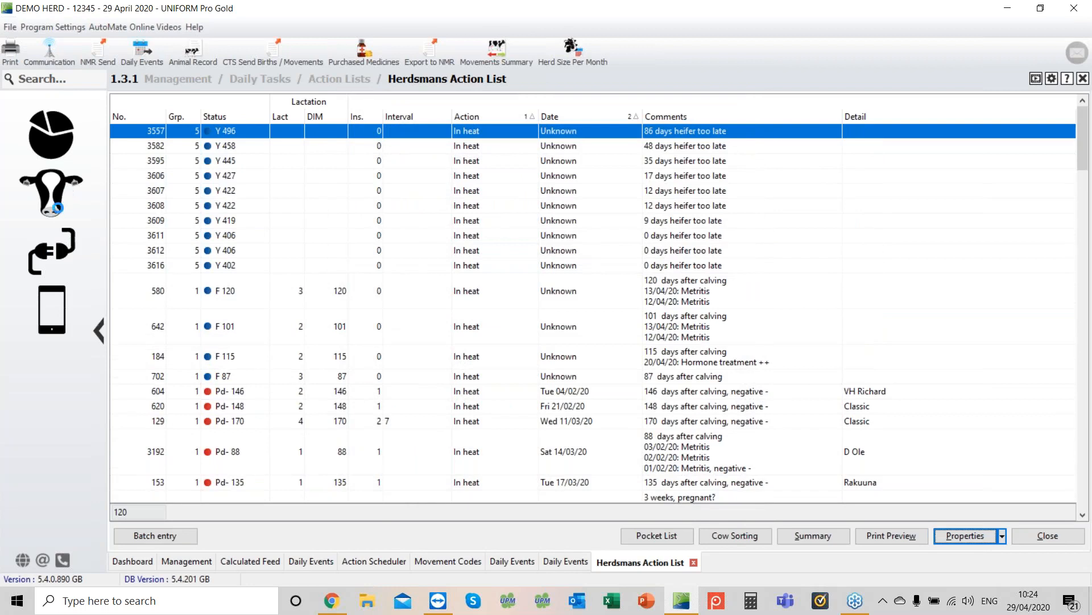
Step: Open the Health Condition List and create a new condition named Twins in the Fertility problems category
click(52, 194)
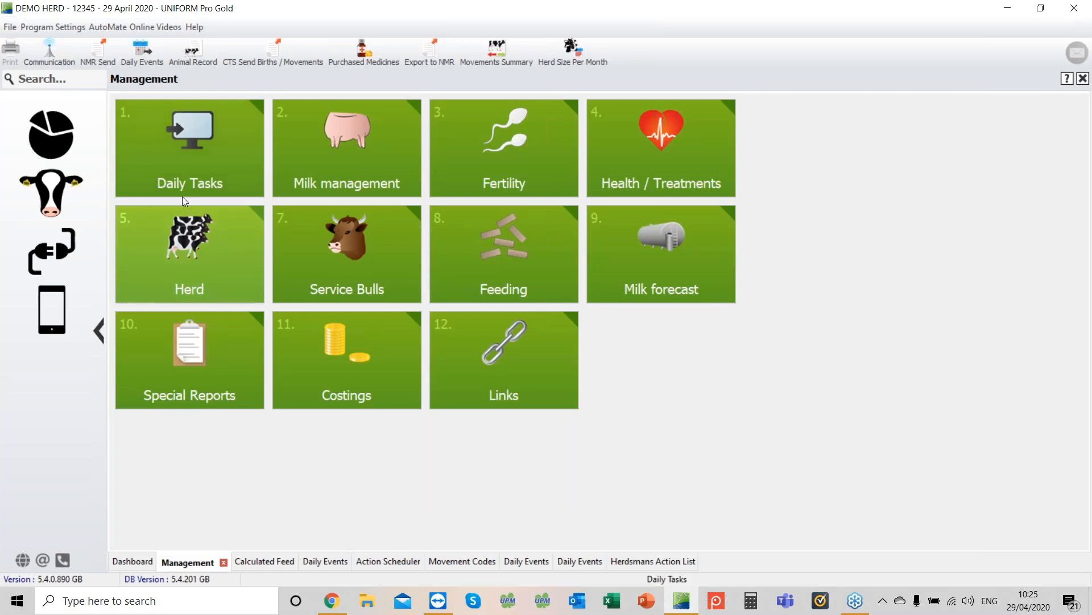
click(193, 172)
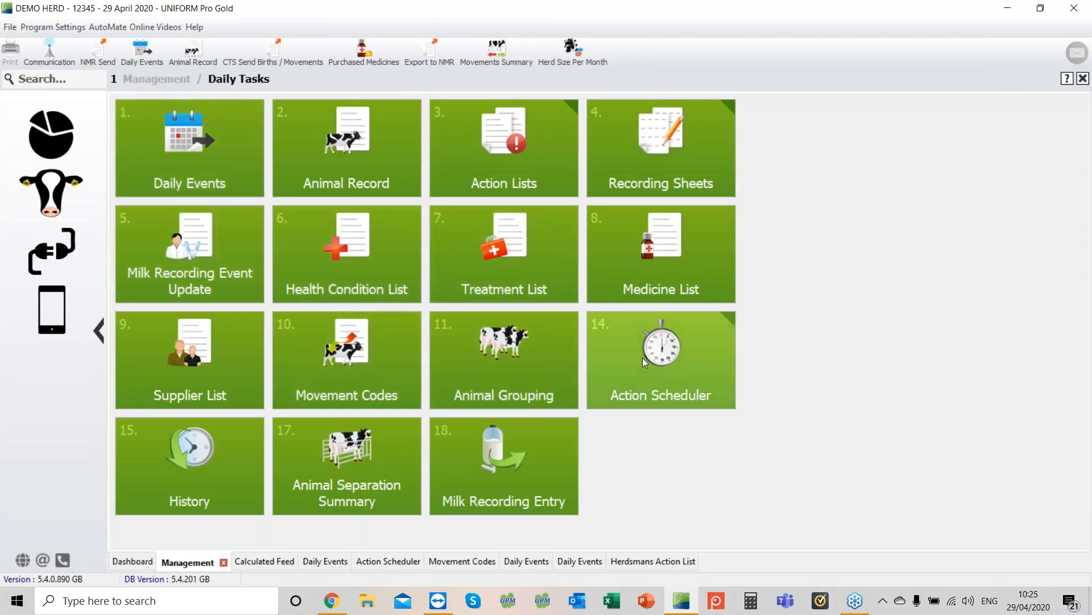
click(342, 256)
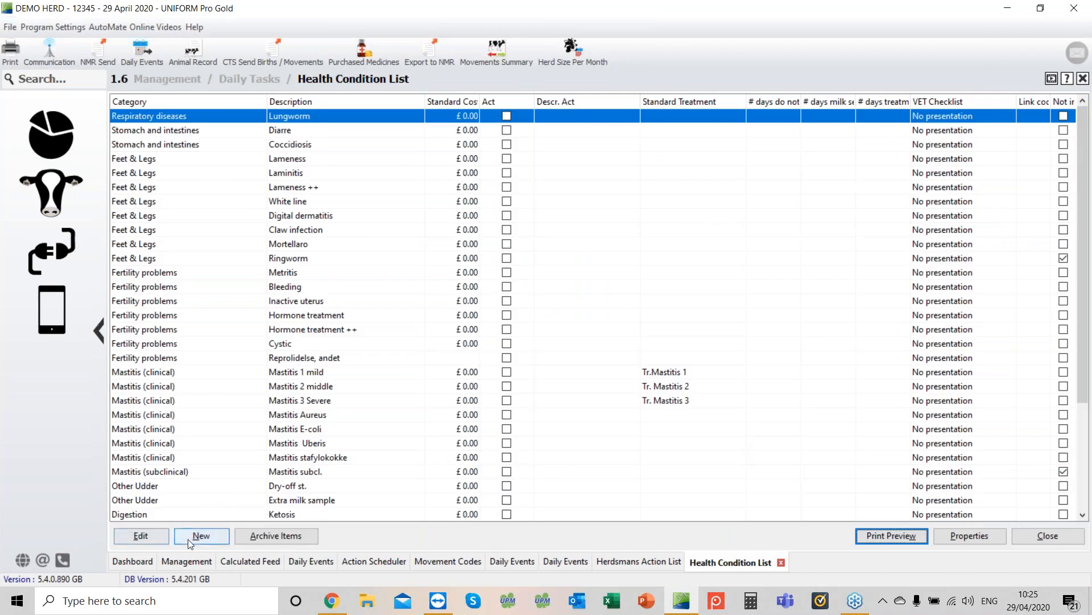
click(219, 535)
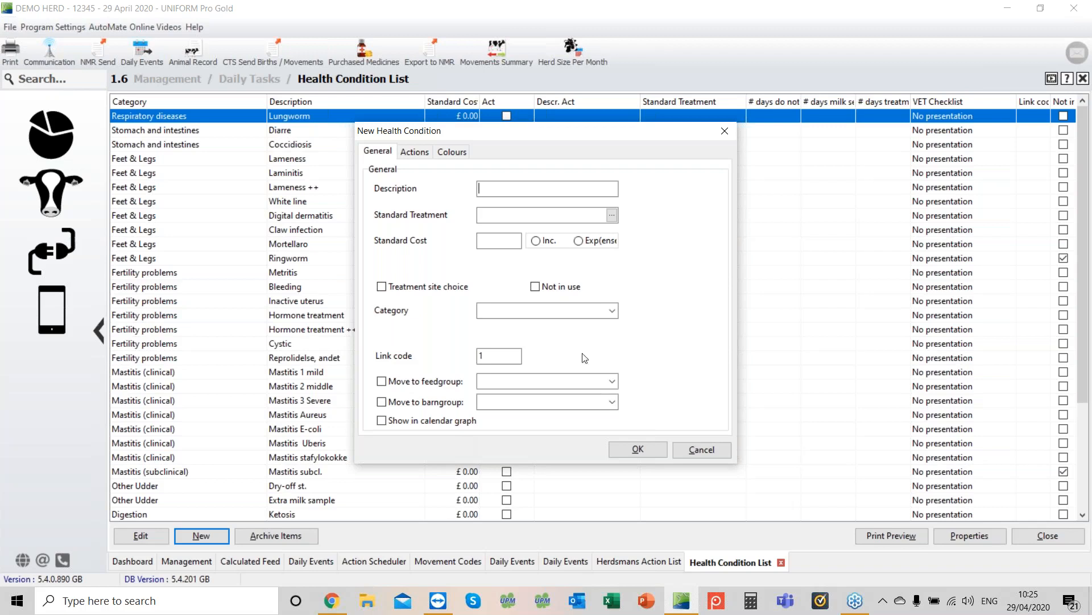
text(Twins)
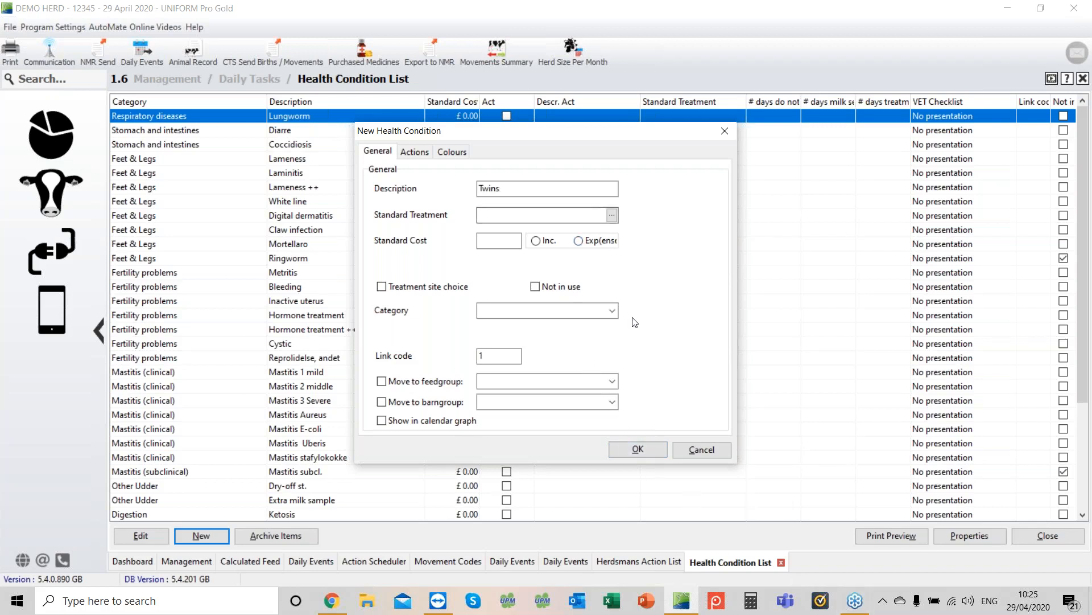
click(613, 310)
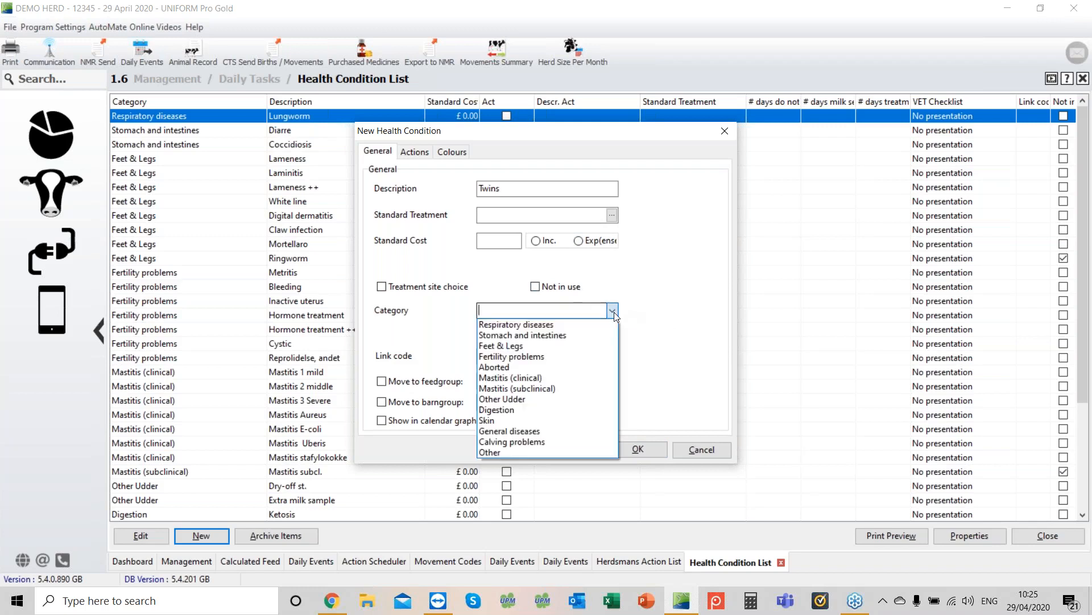
click(529, 357)
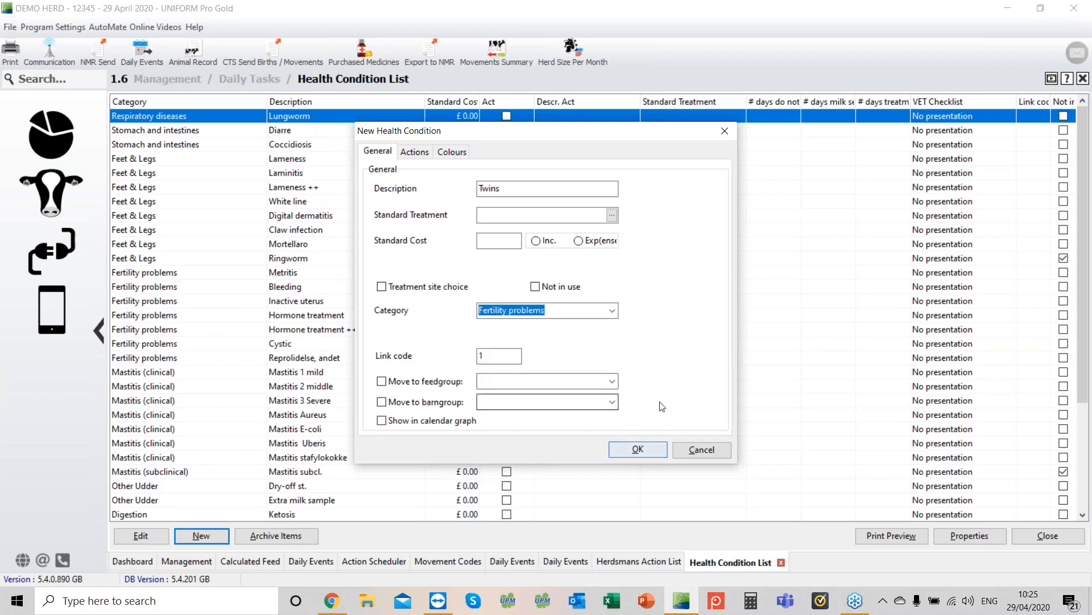
Step: Enable a pink display colour for the Twins condition, save it, and close the Health Condition List
click(452, 152)
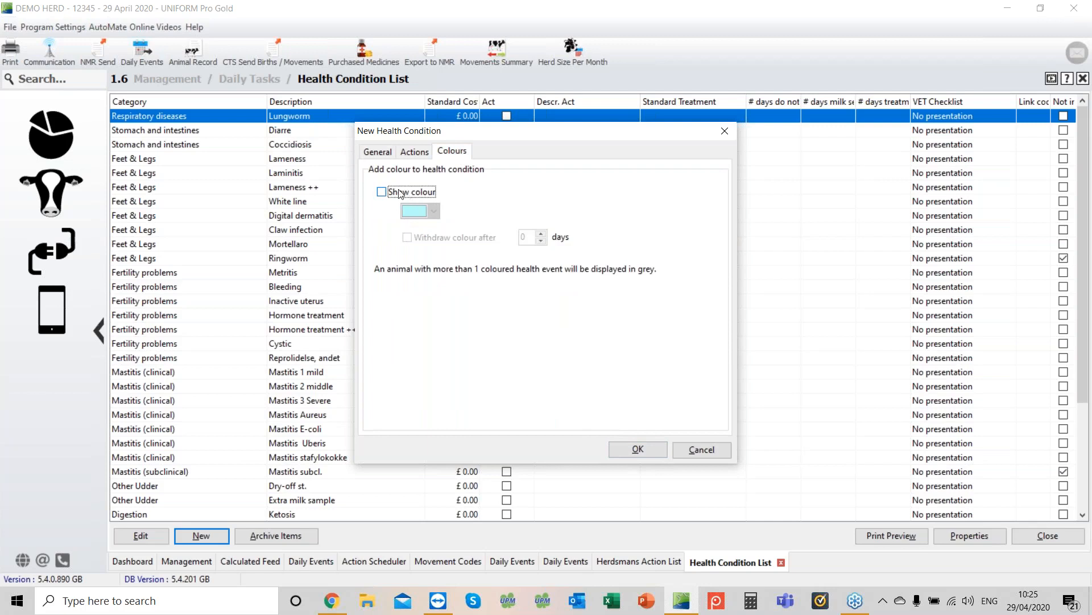
click(402, 193)
click(434, 211)
click(413, 237)
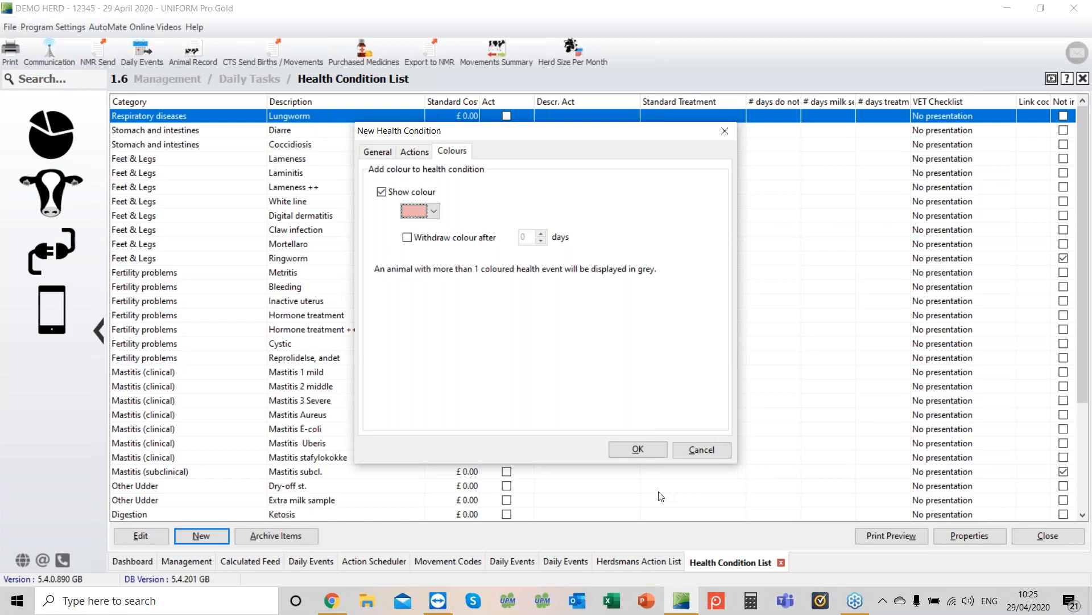
click(650, 454)
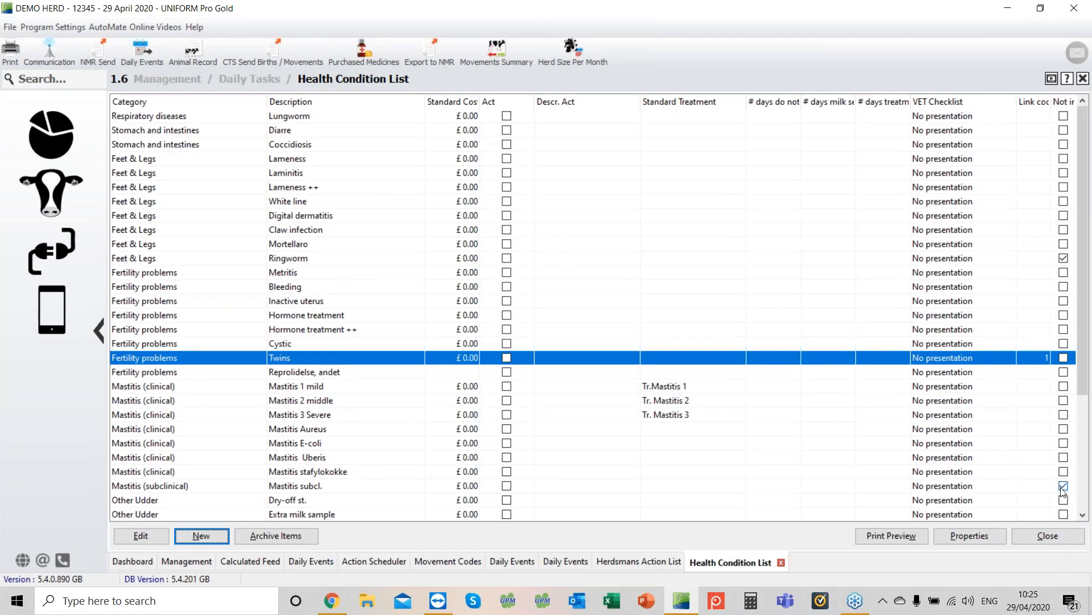
click(1052, 537)
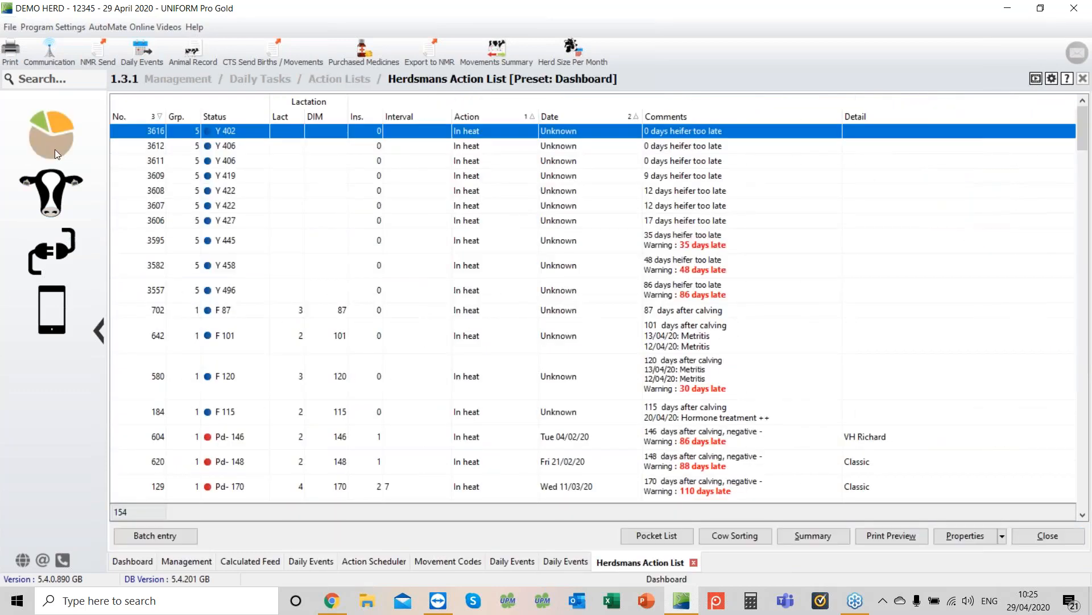
Step: Open the animal record of heifer 3560
click(54, 145)
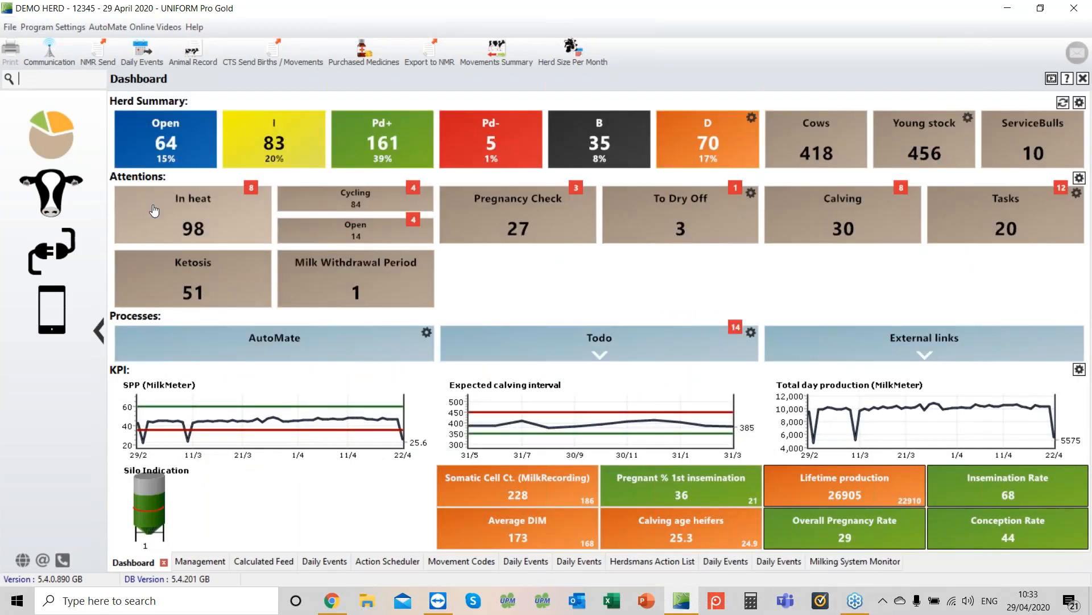
click(59, 204)
click(180, 174)
click(323, 136)
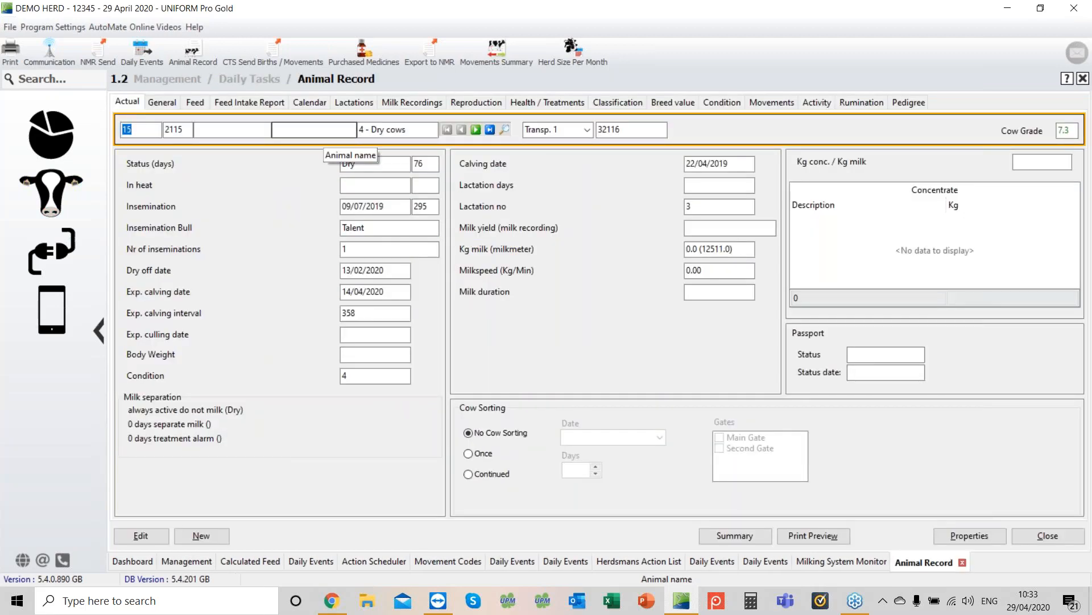
text(3)
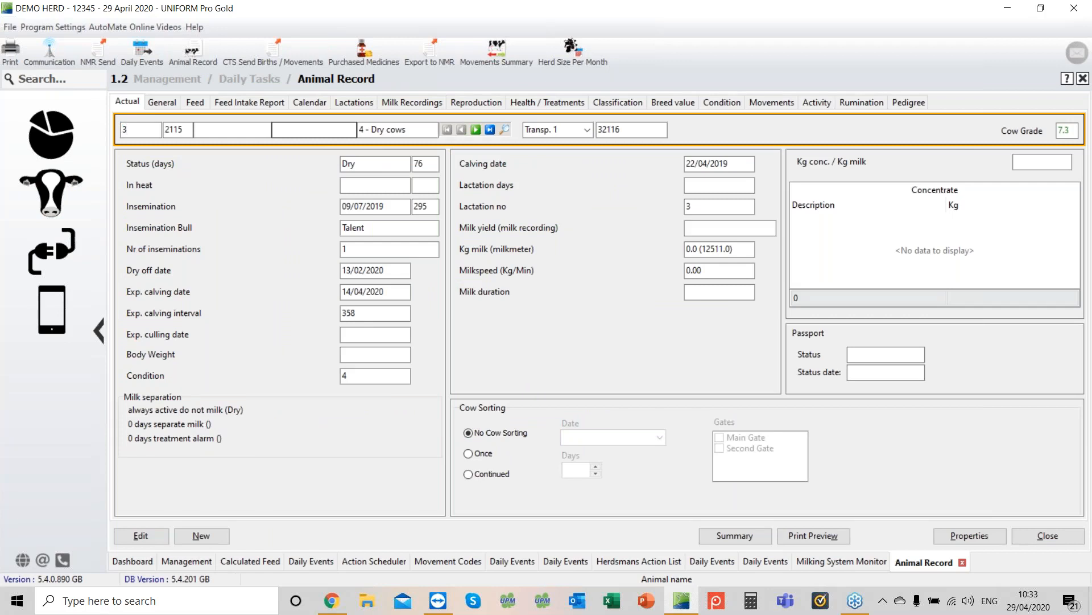
text(560)
key(Return)
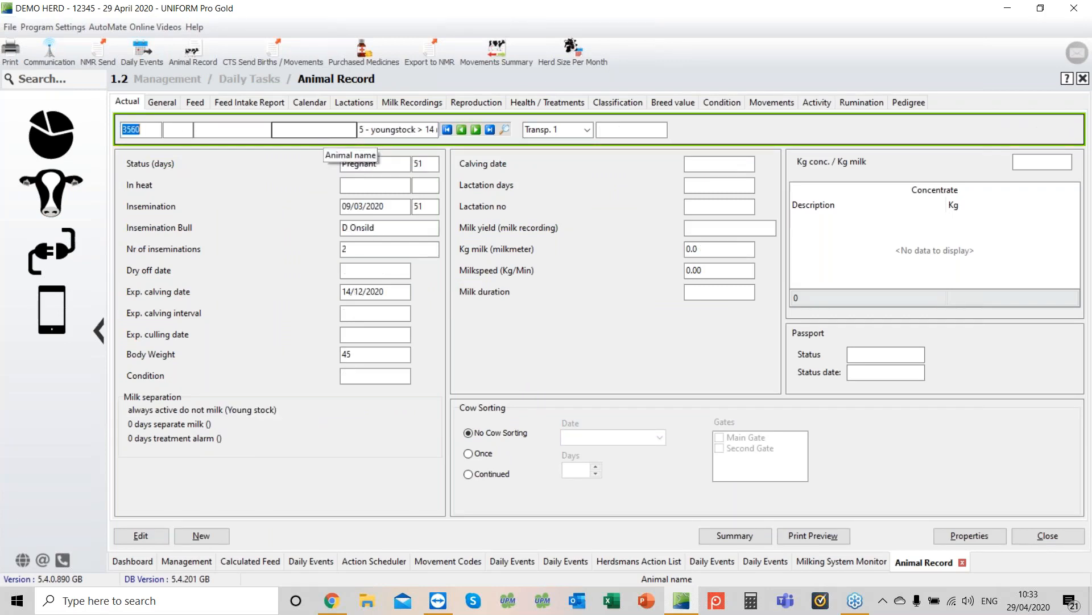
Step: Examine heifer 3560's inseminations and P+ of marking on the Reproduction tab, opening the first insemination without changes
click(452, 104)
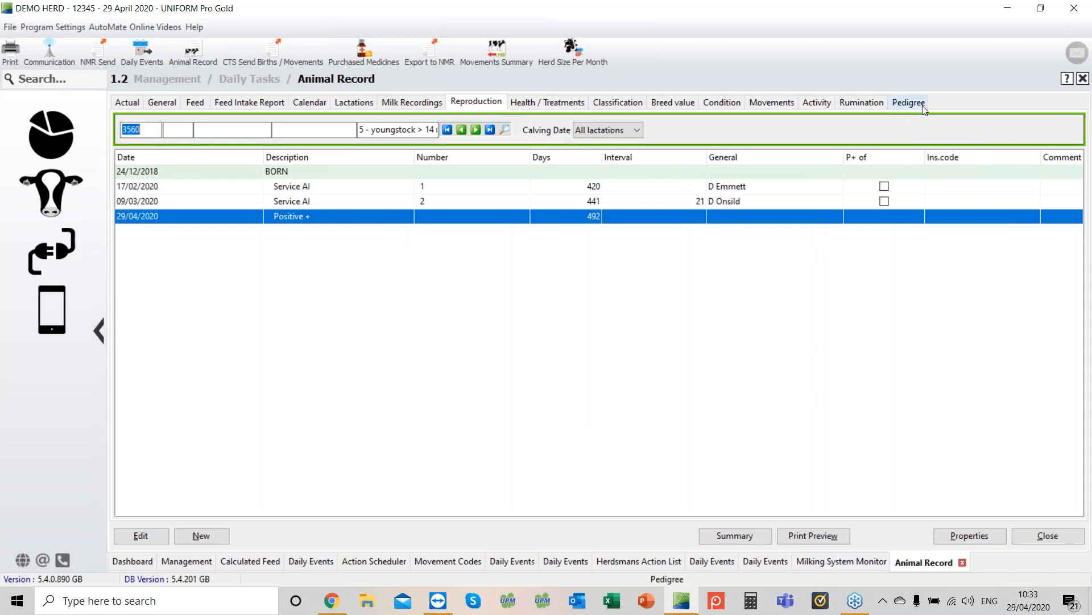
click(885, 202)
click(856, 185)
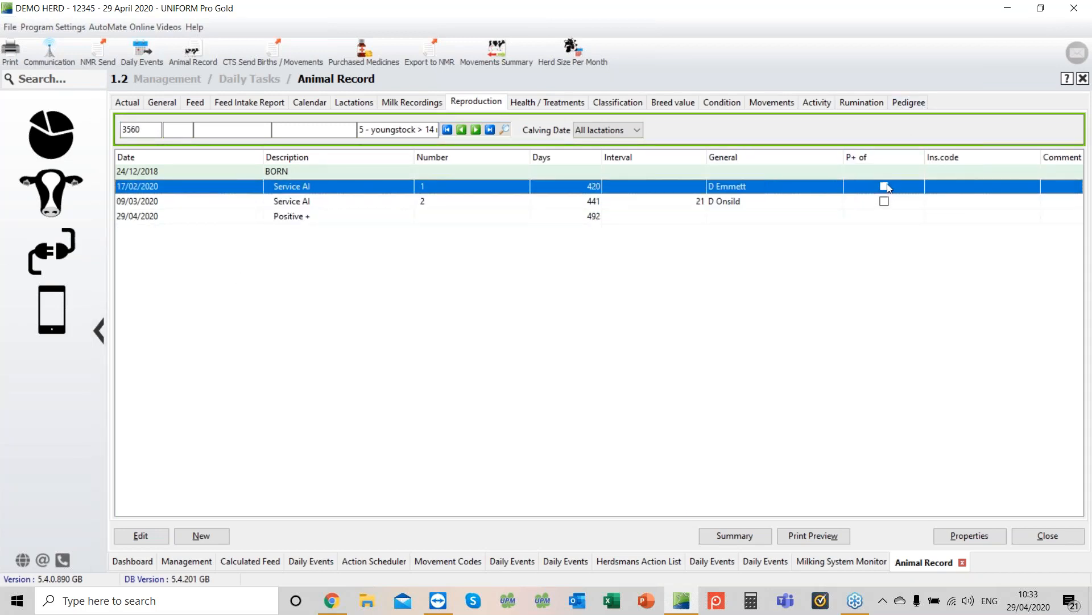
click(162, 536)
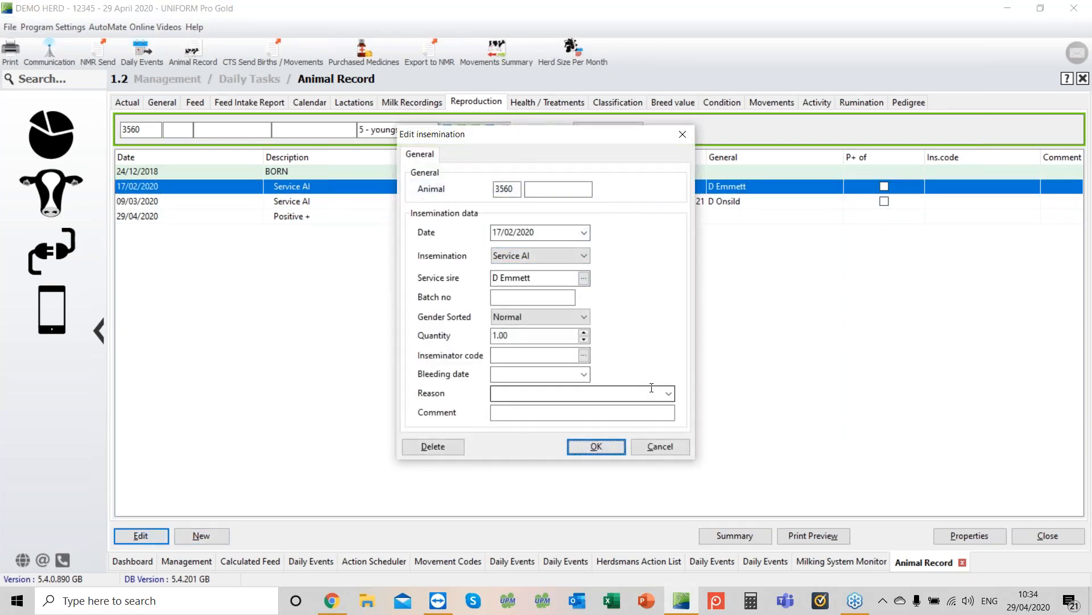
click(660, 446)
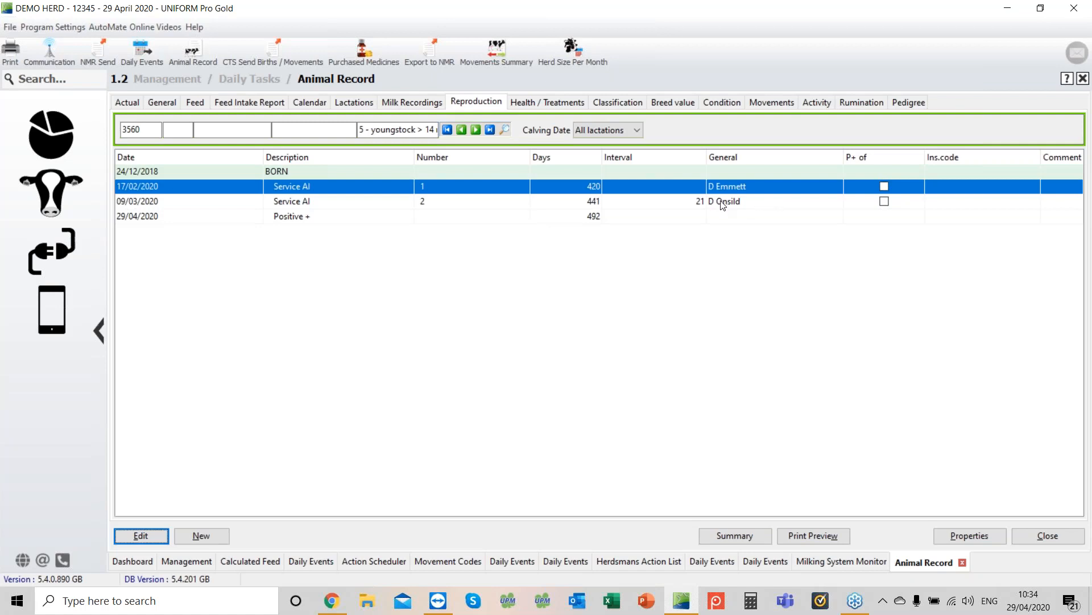
click(885, 187)
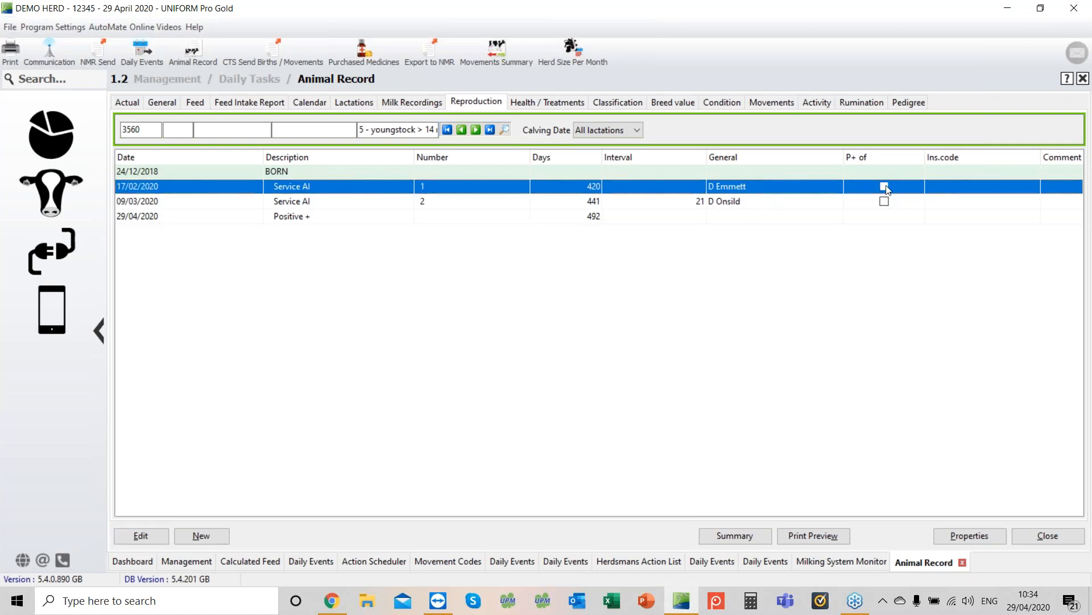
click(1047, 535)
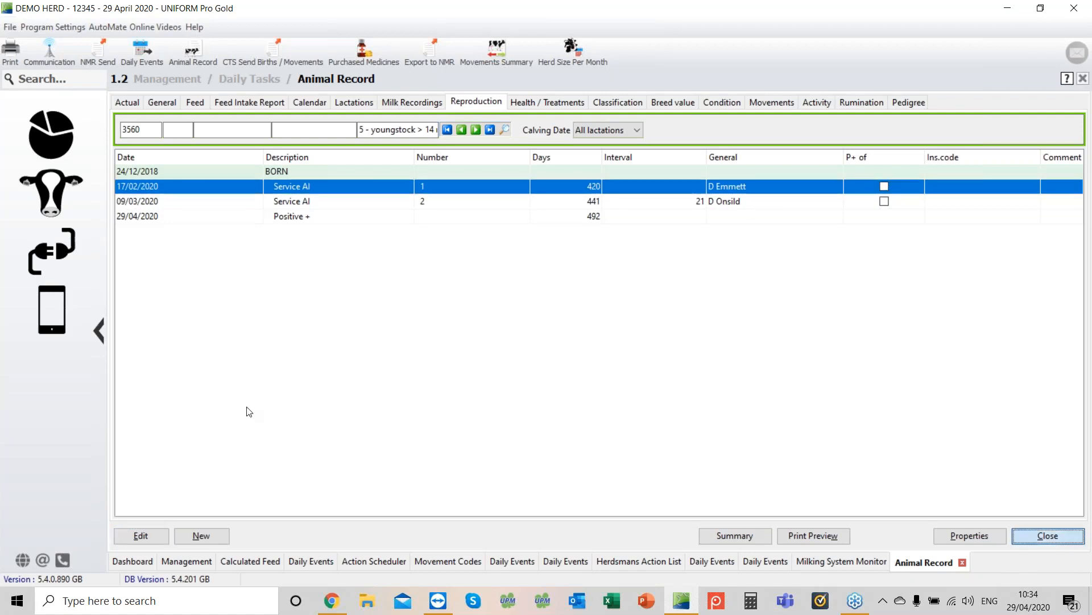
click(56, 134)
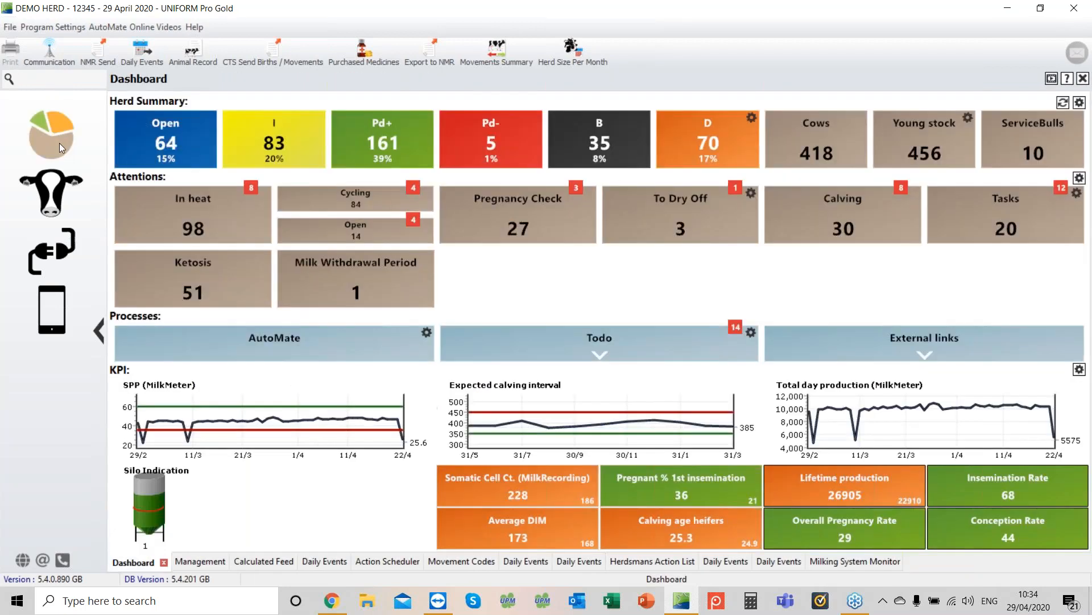